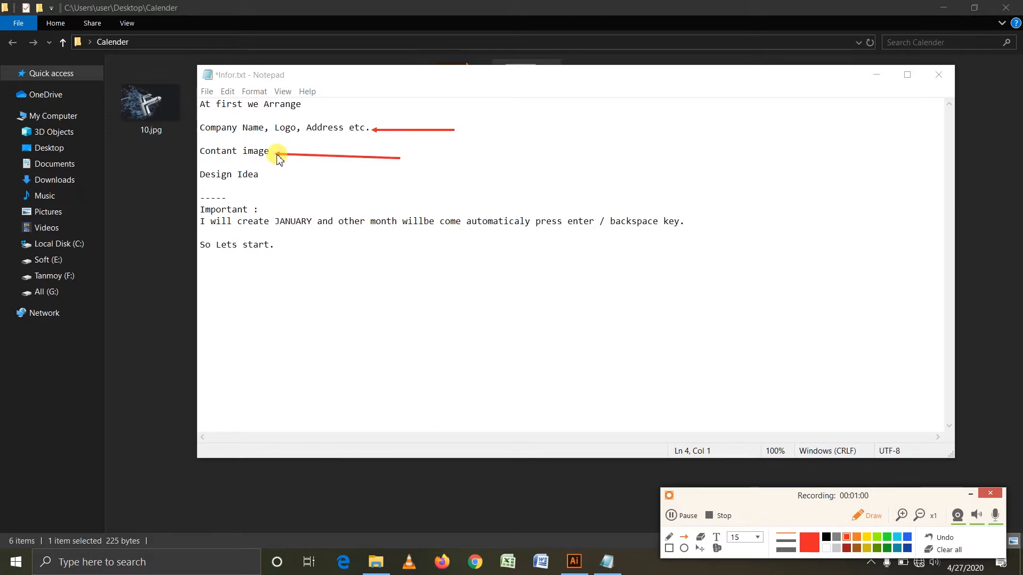
left_click_drag(366, 177, 263, 176)
mouse_move(200, 203)
left_mouse_down()
mouse_move(269, 232)
mouse_move(387, 243)
mouse_move(698, 240)
left_mouse_up()
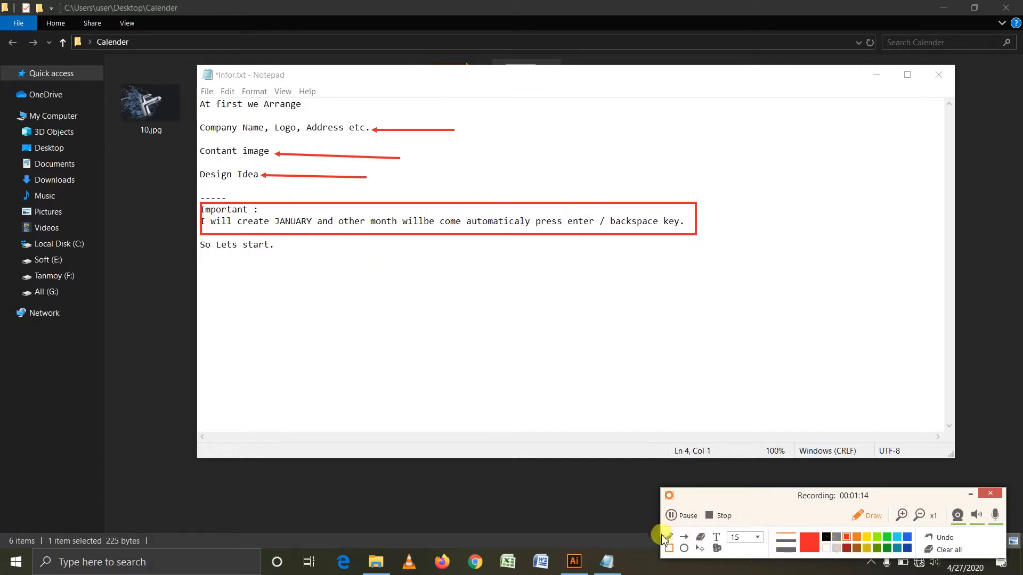
left_click(683, 538)
left_click_drag(361, 265, 275, 249)
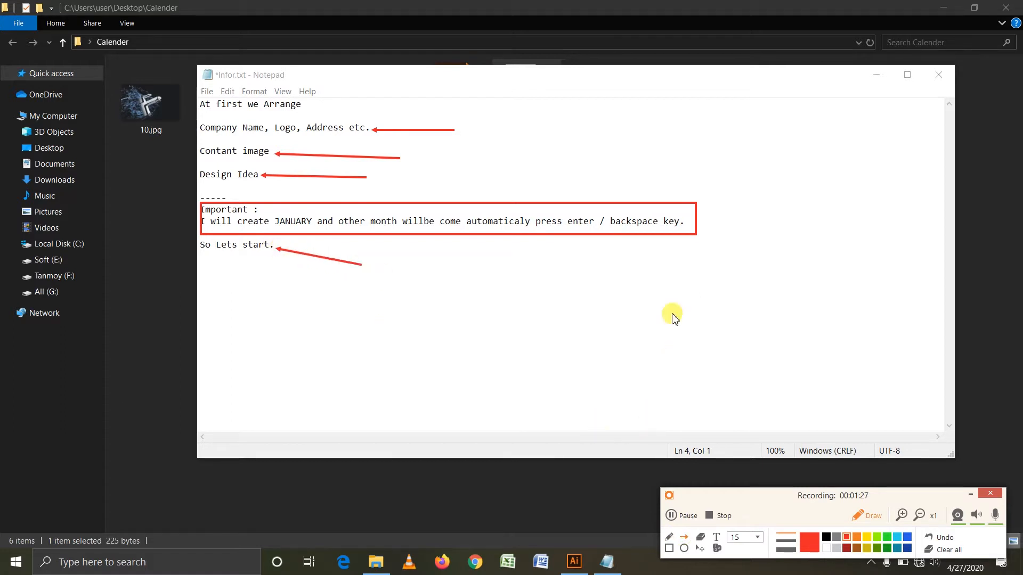
left_click(675, 520)
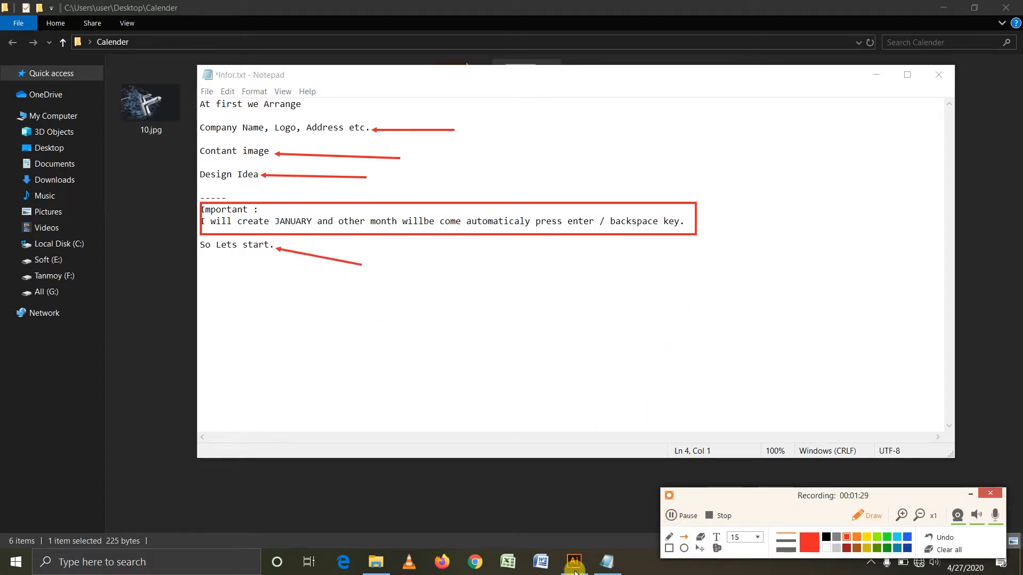
- Switch to Illustrator and start a new document in inches, 8 in wide and 6 in high
left_click(575, 562)
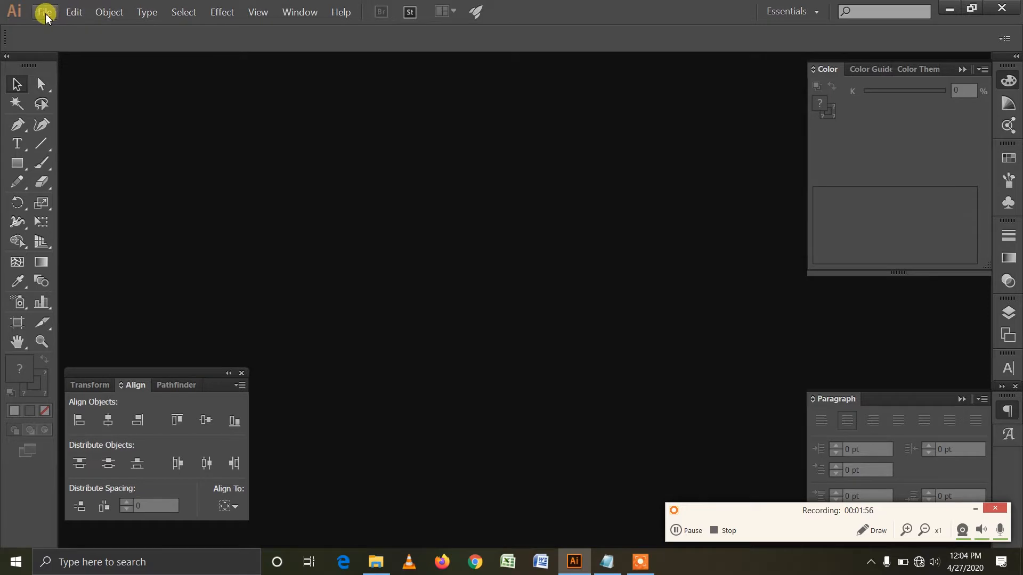
left_click(45, 13)
left_click(101, 28)
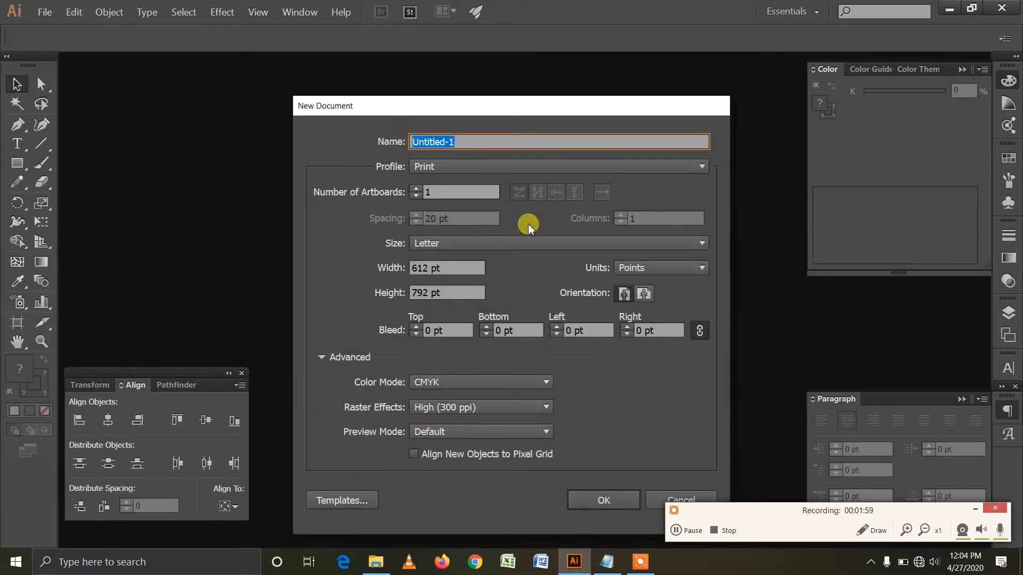
left_click(646, 268)
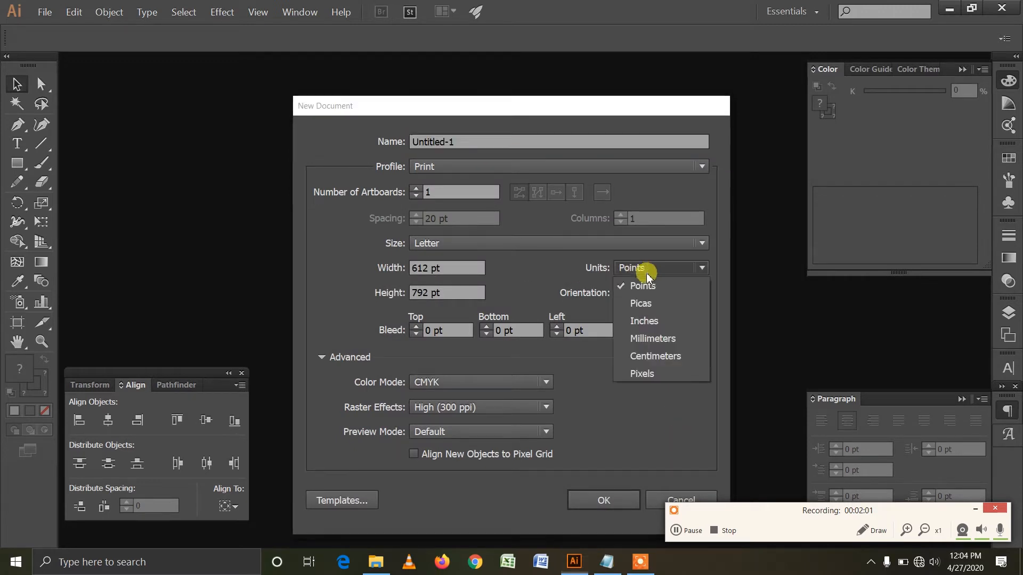
left_click(652, 317)
left_click_drag(458, 264, 323, 257)
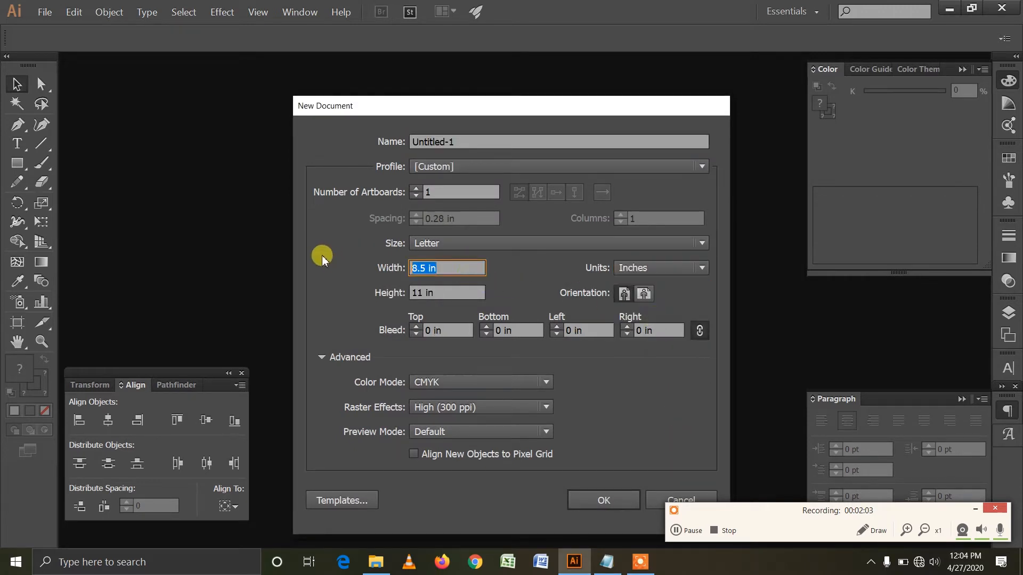
type("8")
key("Tab")
type("6")
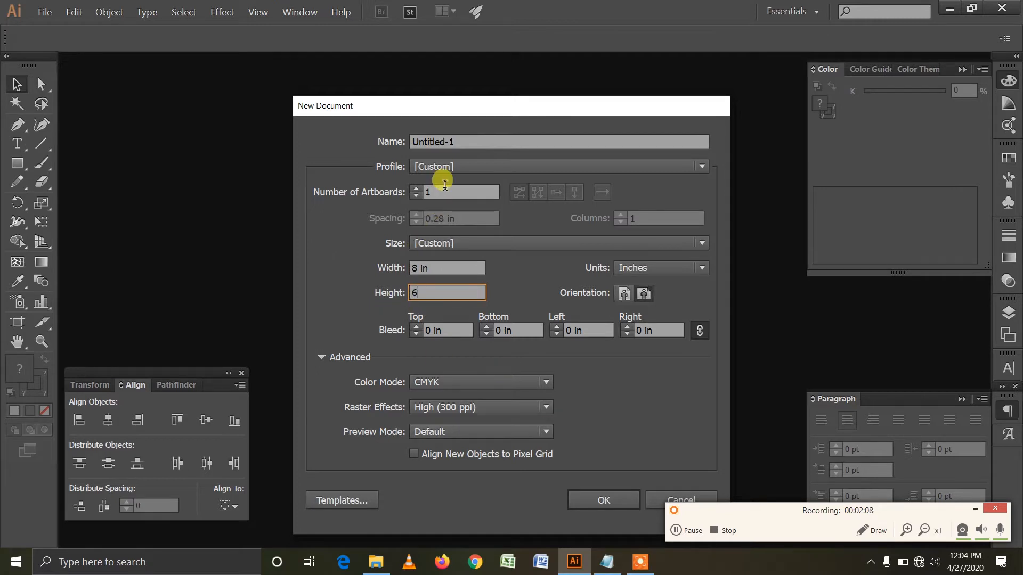
- Name the new document "Calender 2020" and create it
left_click(462, 141)
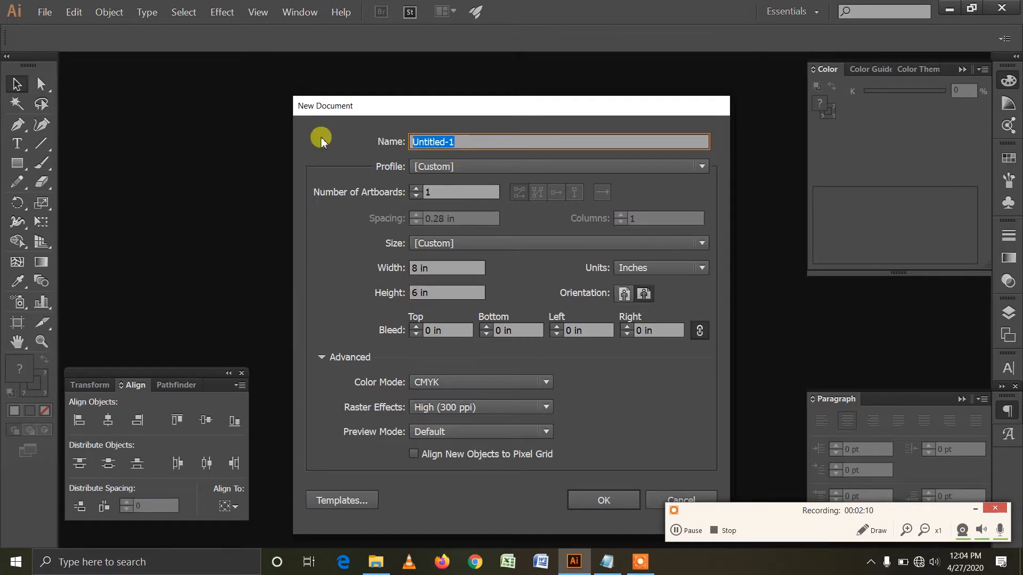
type("C")
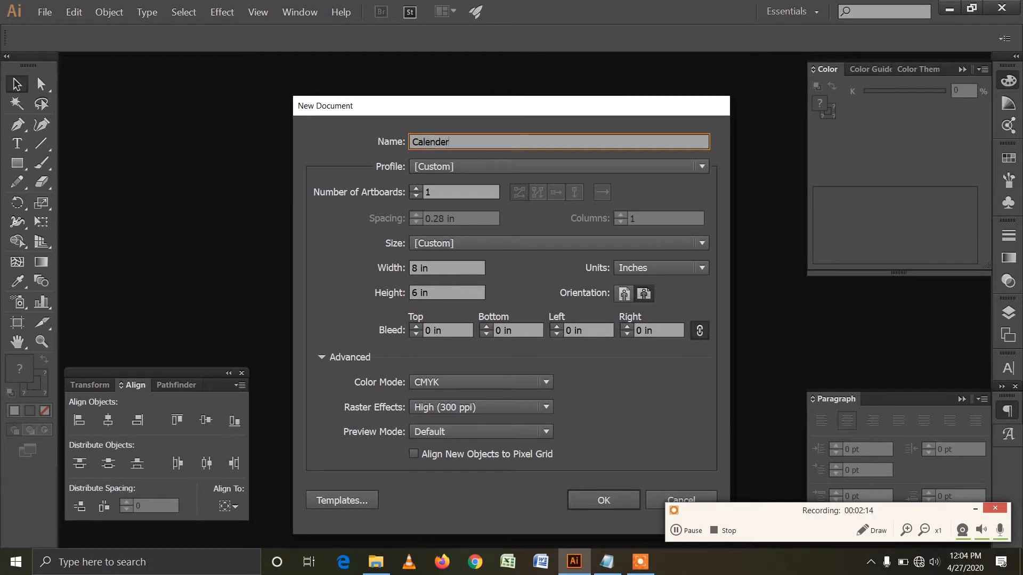
type("alender")
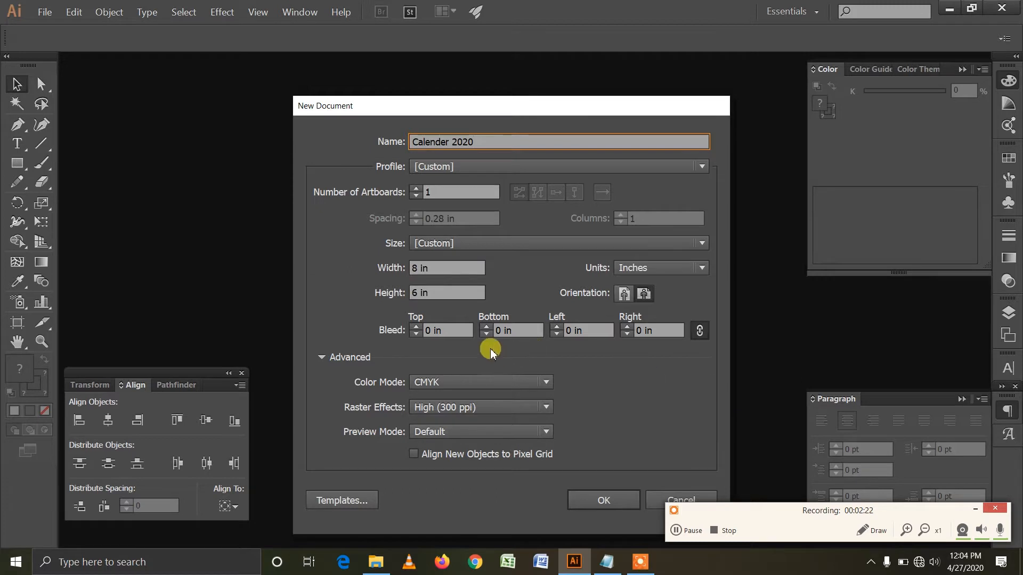
left_click(636, 500)
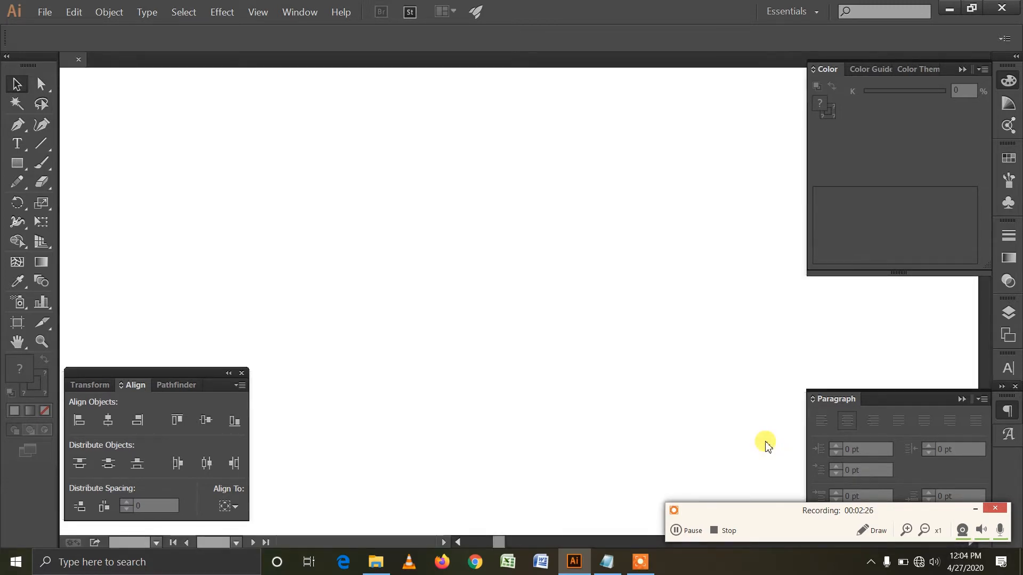
- Draw a rectangle on the artboard with the same 8 by 6 in size as the page
left_click(41, 343)
left_click(536, 236, "alt")
left_click_drag(535, 236, 447, 173)
left_click(17, 163)
left_click(298, 162)
type("889")
key("Tab")
key("Return")
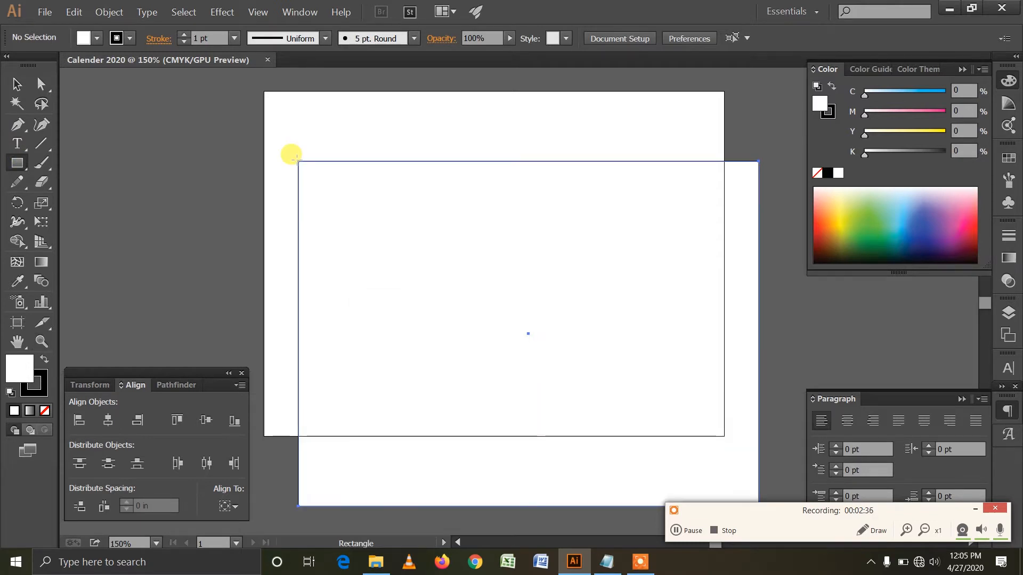
- Center the rectangle horizontally and vertically on the artboard using Align to Artboard
left_click(15, 83)
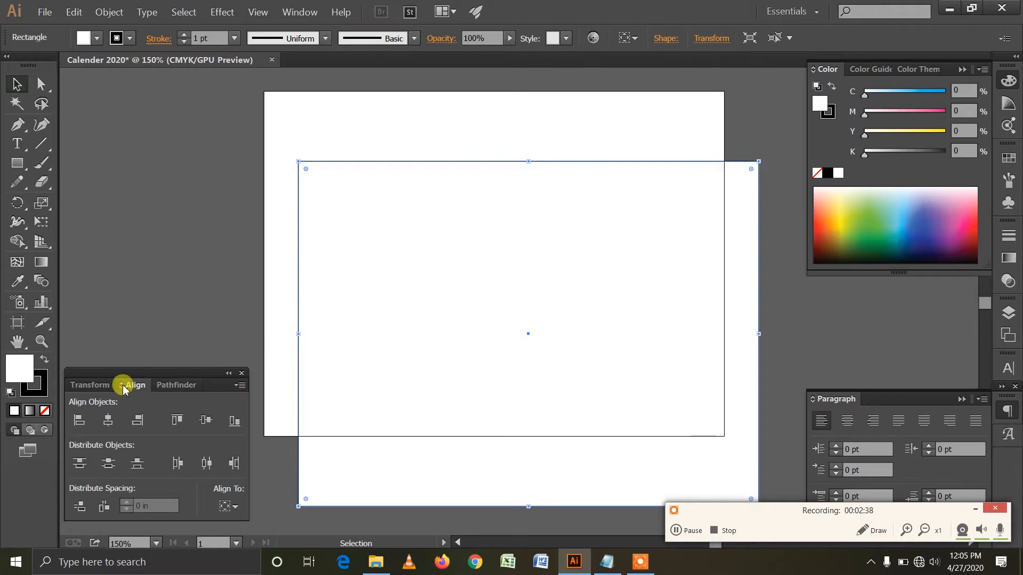
left_click(229, 505)
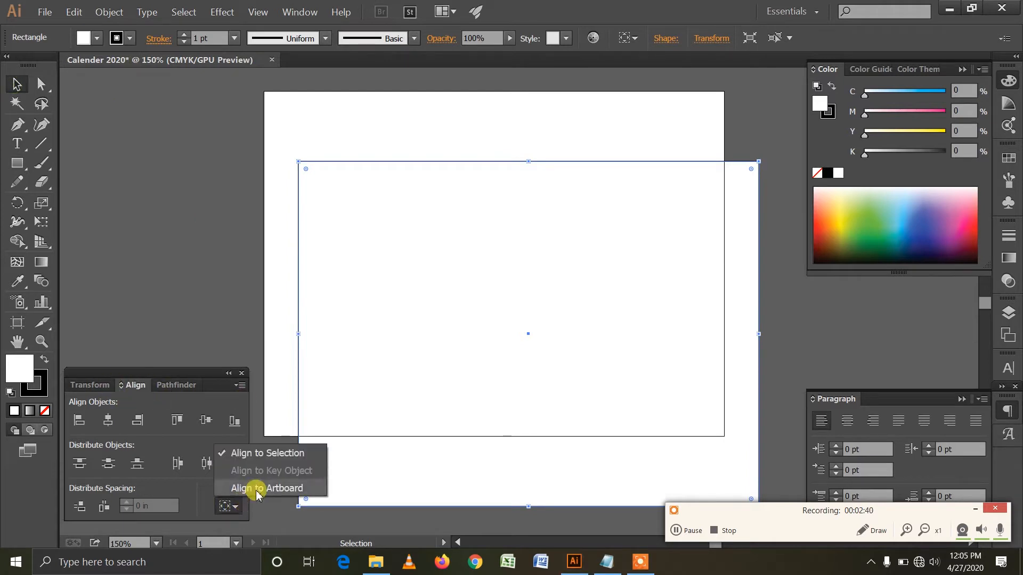
left_click(259, 487)
left_click(110, 422)
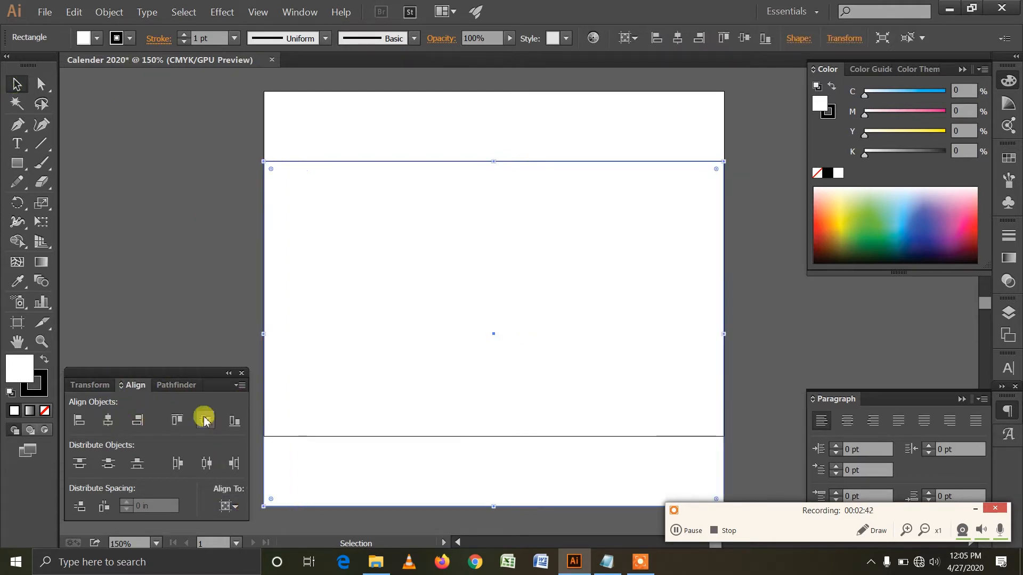
left_click(205, 421)
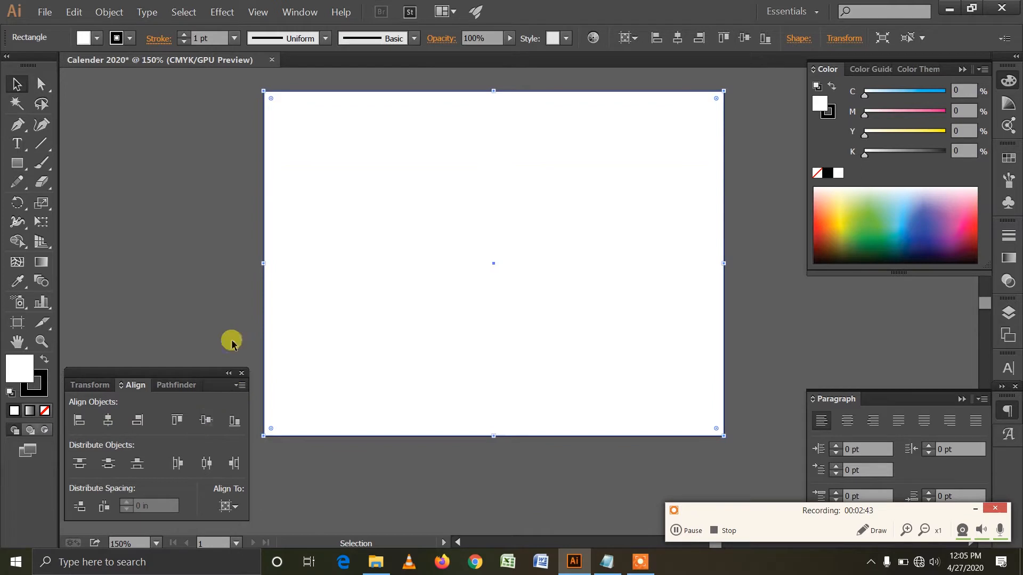
- Offset the page rectangle's path inward by -0.5 in
left_click(107, 13)
mouse_move(166, 246)
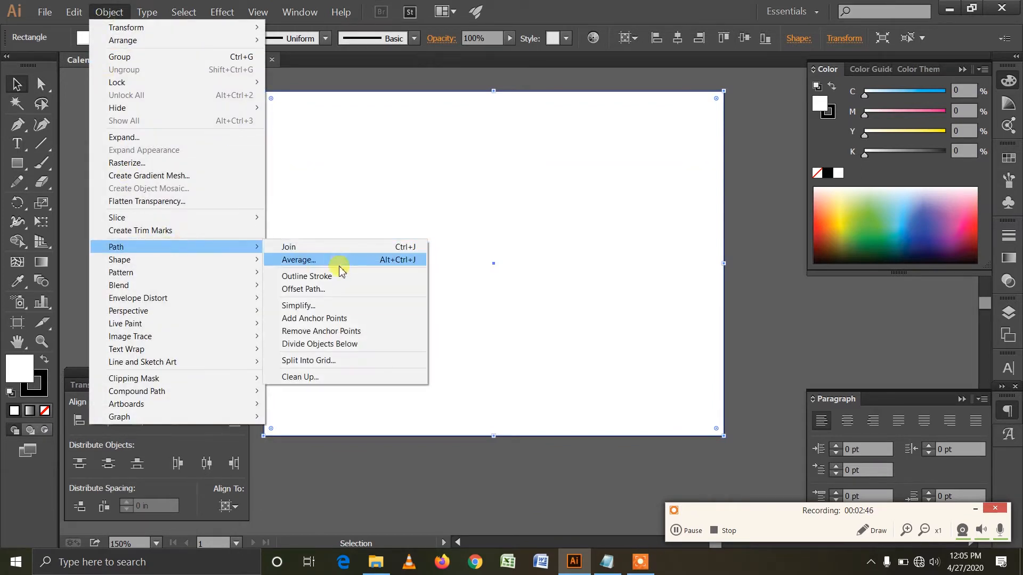
left_click(339, 289)
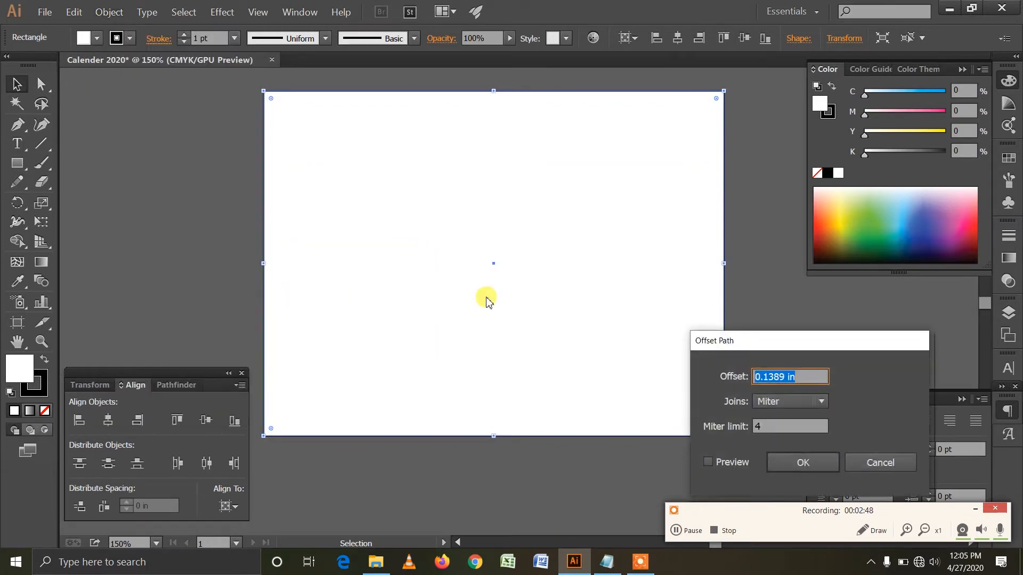
type("-.5")
key("Return")
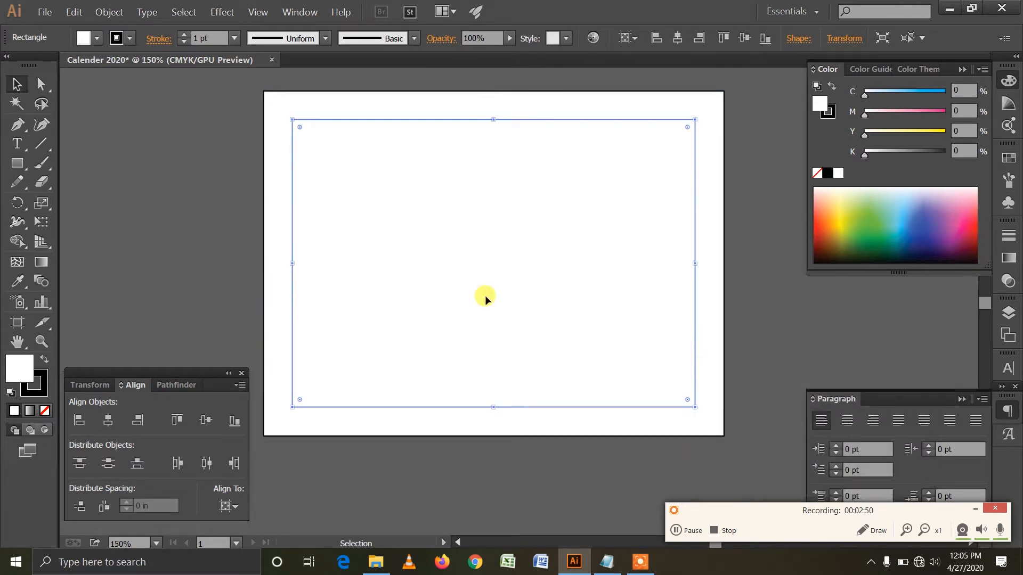
- Convert the inner offset rectangle into a margin guide and select the outer page rectangle
right_click(437, 119)
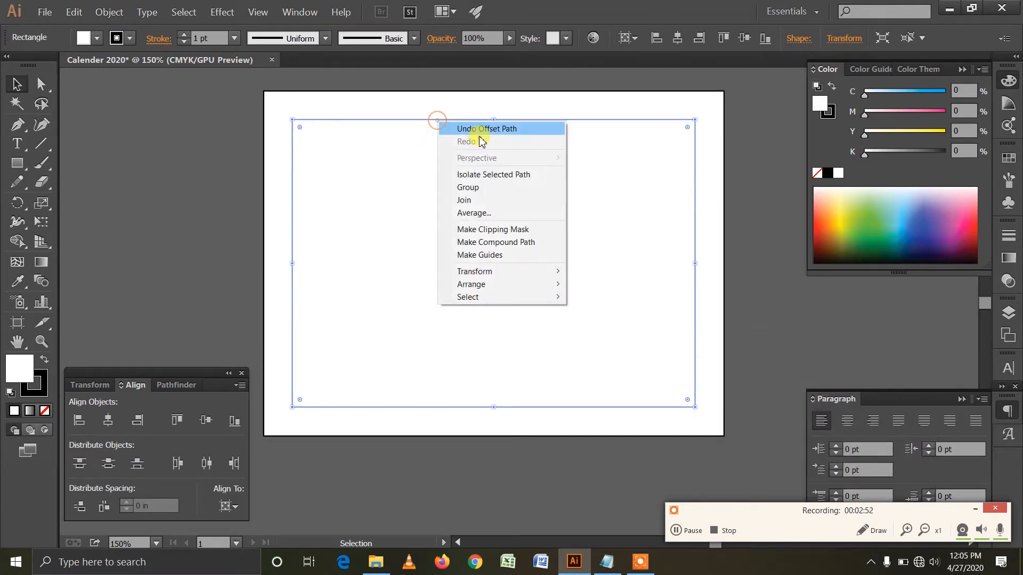
left_click(503, 254)
left_click(775, 297)
left_click(680, 241)
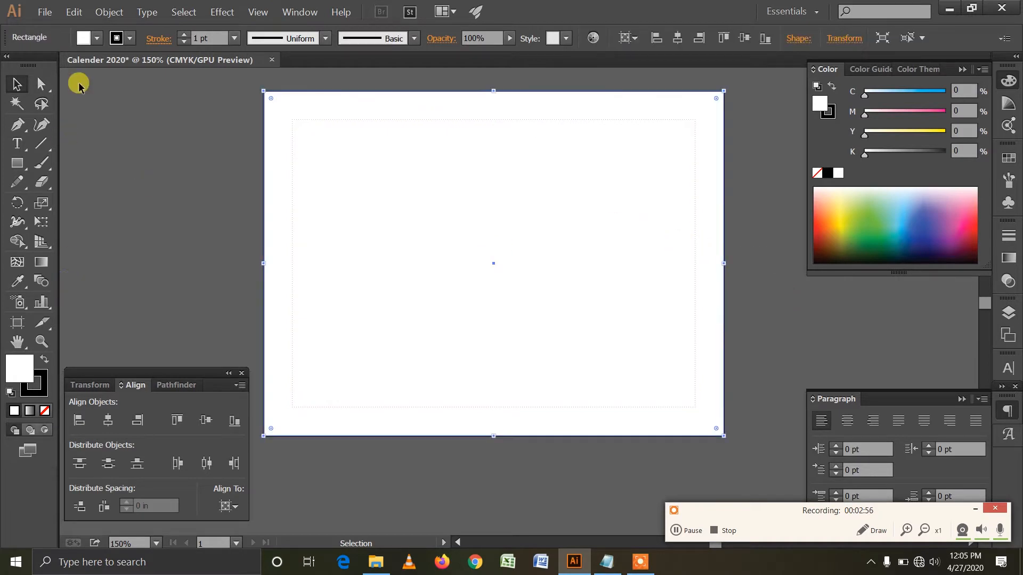
- Show the rulers and place a vertical guide through the page's center at 4 in
left_click(258, 12)
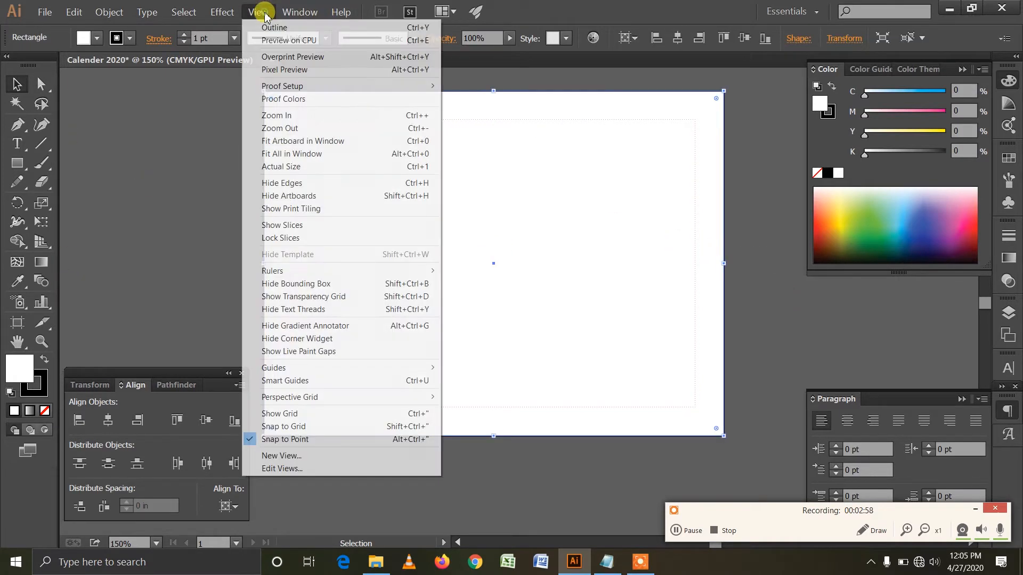
mouse_move(386, 273)
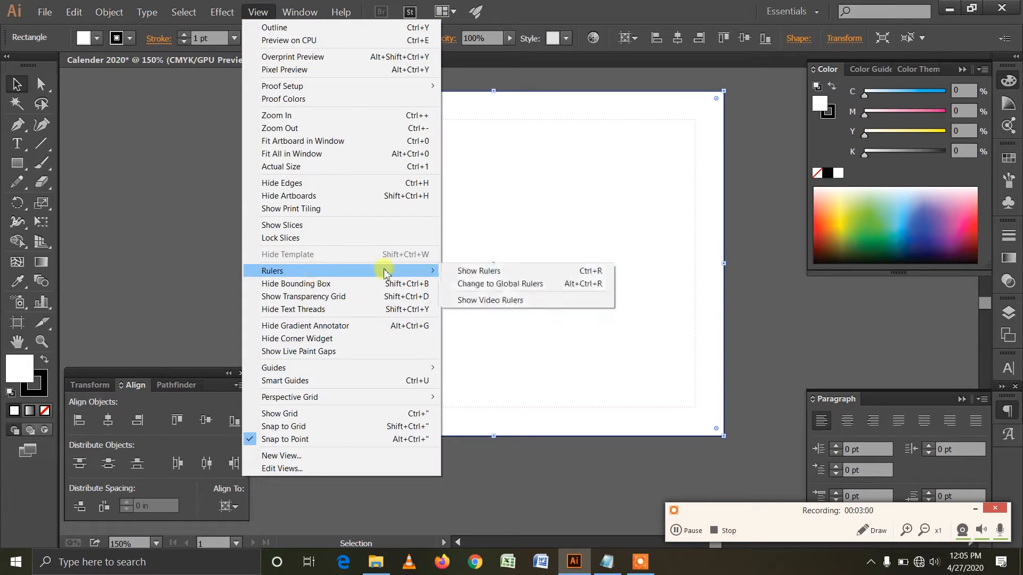
left_click(466, 270)
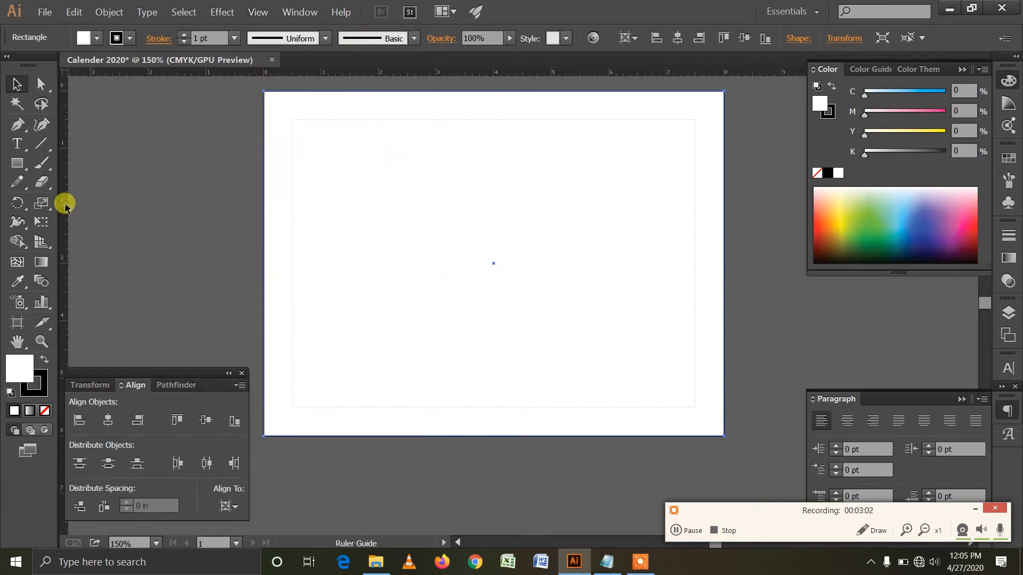
left_click_drag(505, 292, 493, 317)
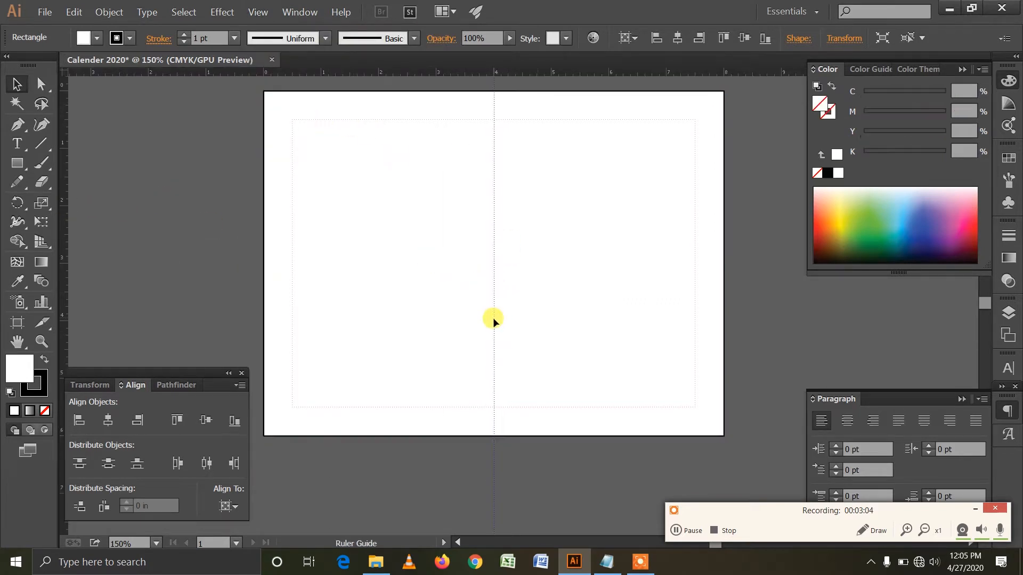
left_click(758, 314)
left_click_drag(433, 207, 462, 210)
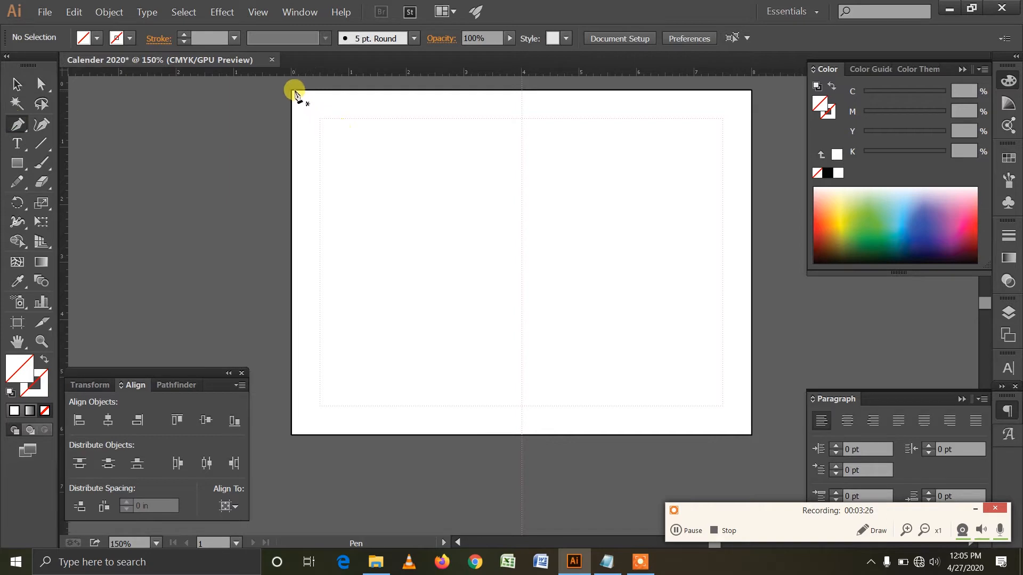
- Remove the fill from the page-sized rectangle
left_click(17, 84)
left_click(325, 207)
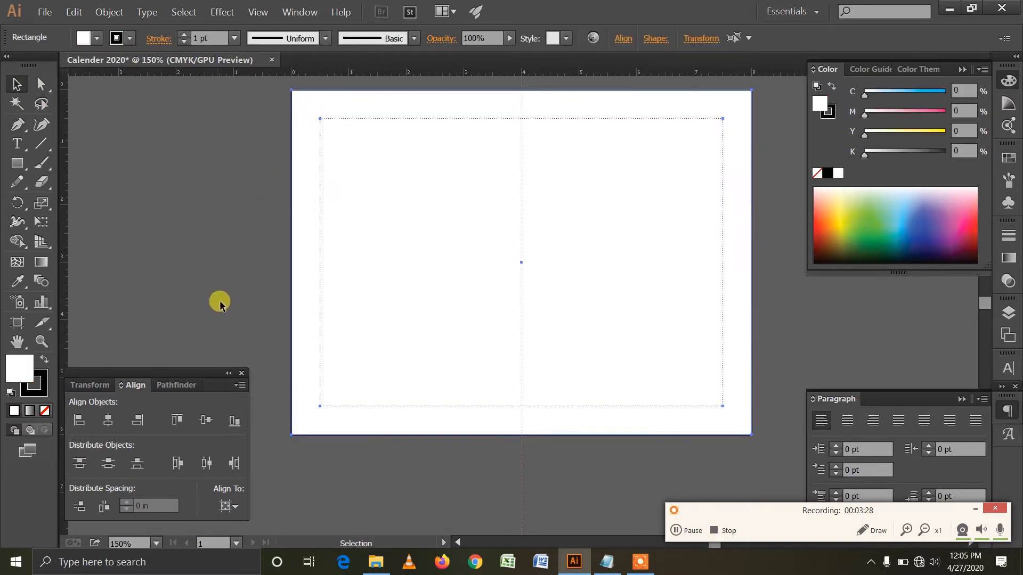
left_click(45, 411)
left_click(274, 162)
left_click(297, 173)
right_click(229, 159)
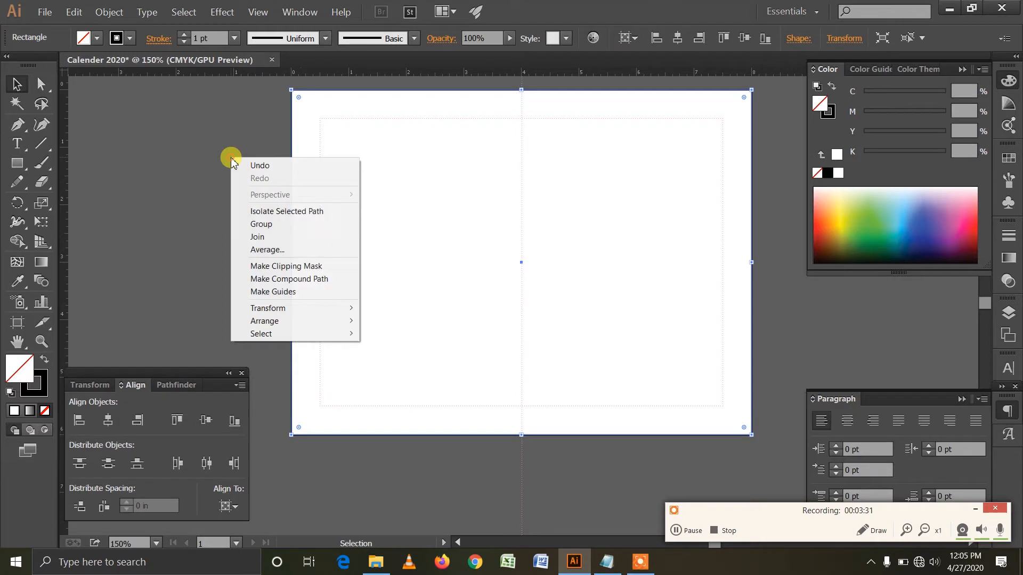
left_click(273, 292)
left_click_drag(290, 238, 277, 162)
- Set the page-sized rectangle's stroke weight to 0.25 pt and deselect it
left_click(234, 38)
left_click(236, 56)
left_click(266, 133)
left_click(305, 193)
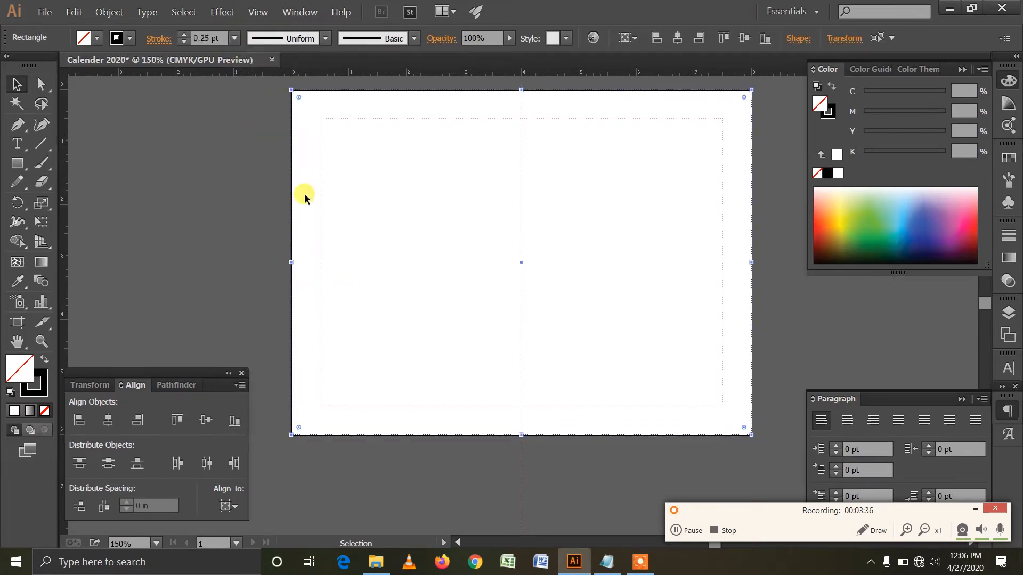
left_click(95, 183)
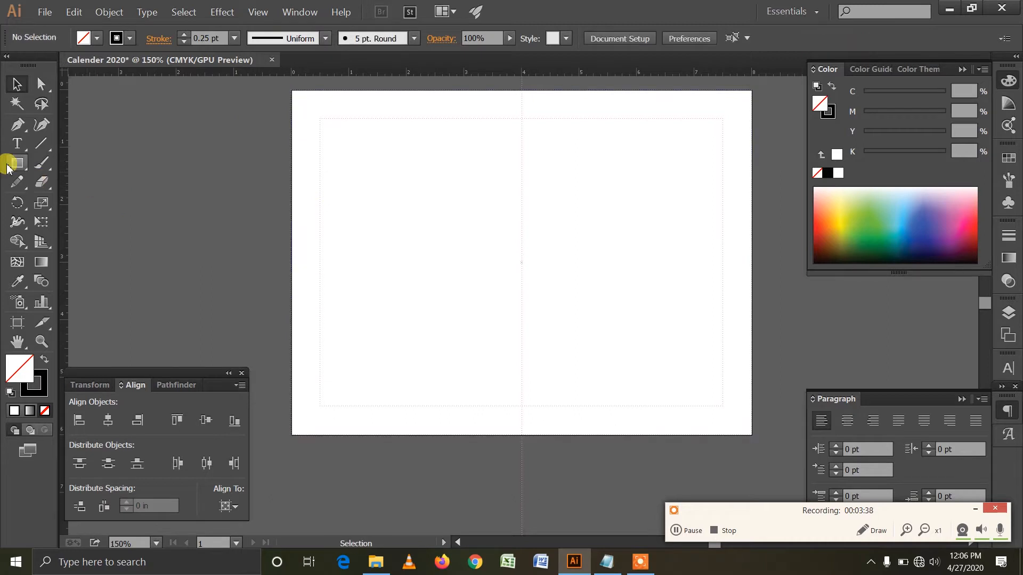
- Draw a triangular Pen path at the page's upper-left corner, about 1.9 in wide and 0.9 in high
left_click(16, 125)
left_click(292, 92)
left_click(399, 91)
left_click(292, 141)
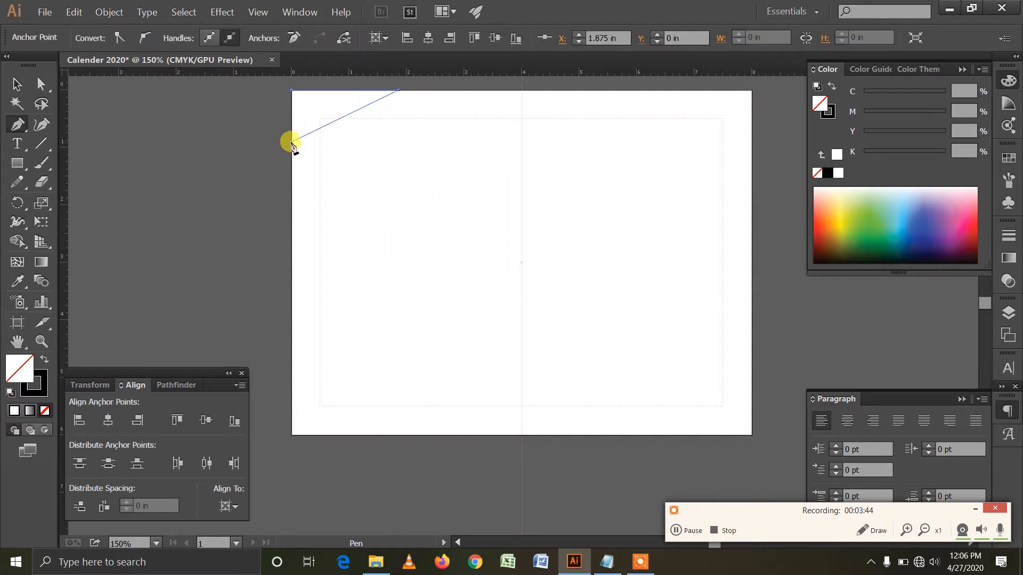
left_click(293, 91)
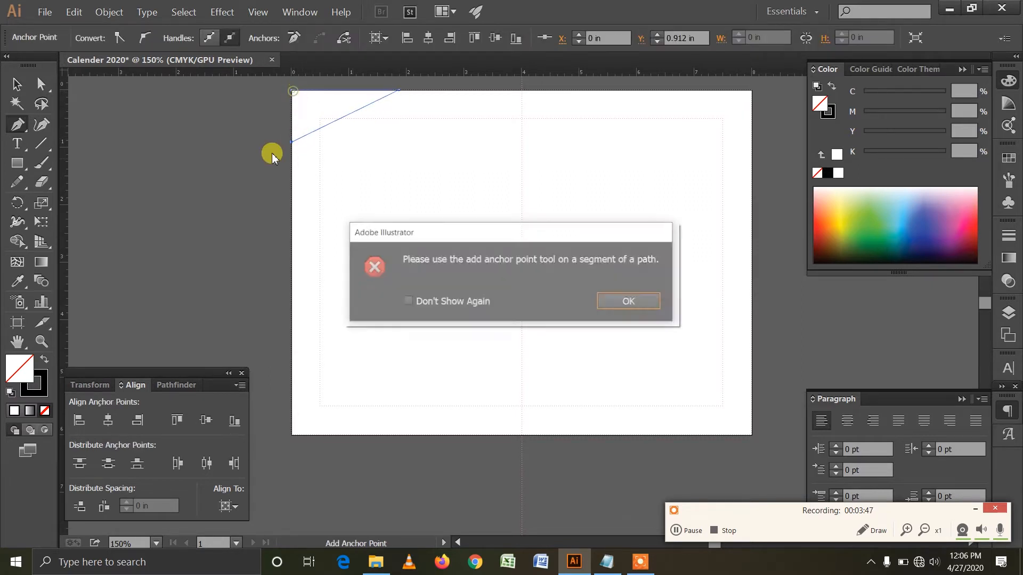
left_click(613, 299)
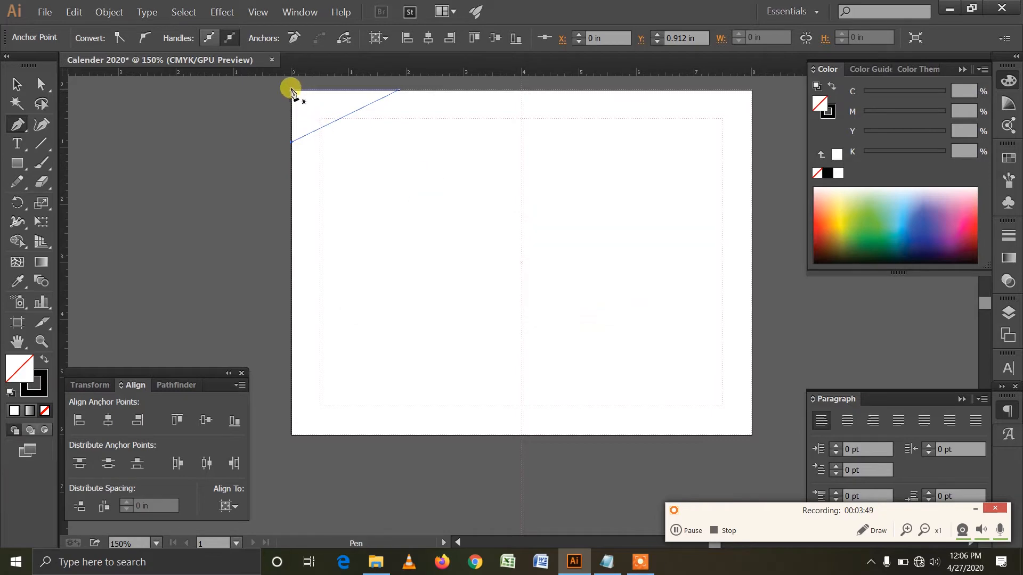
- Move the small triangle inward from the page corner and select the two anchor points of its vertical edge
left_click(16, 83)
left_click_drag(336, 122, 357, 137)
left_click(39, 84)
left_click(308, 115)
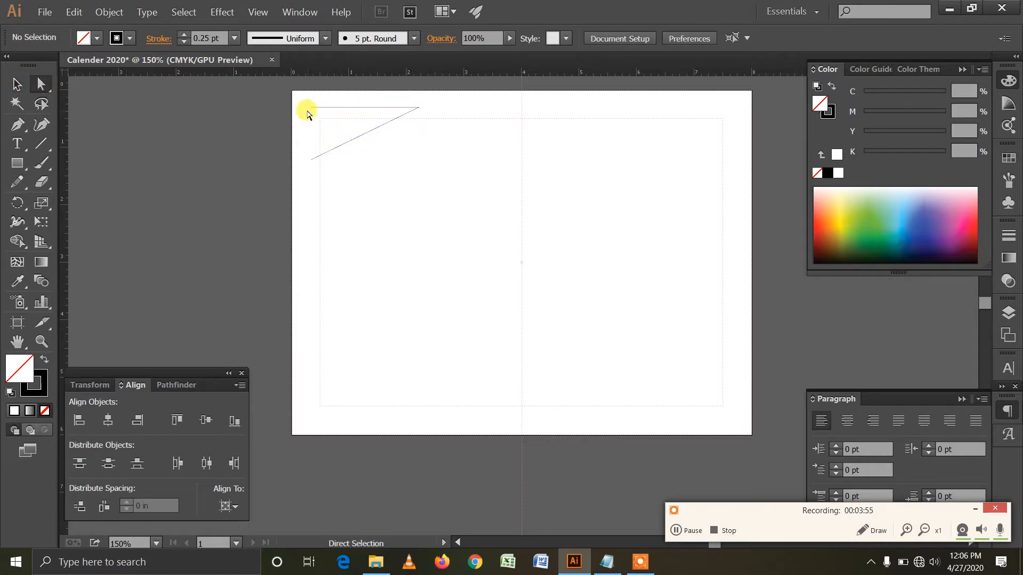
left_click_drag(316, 166, 316, 169)
key("ctrl")
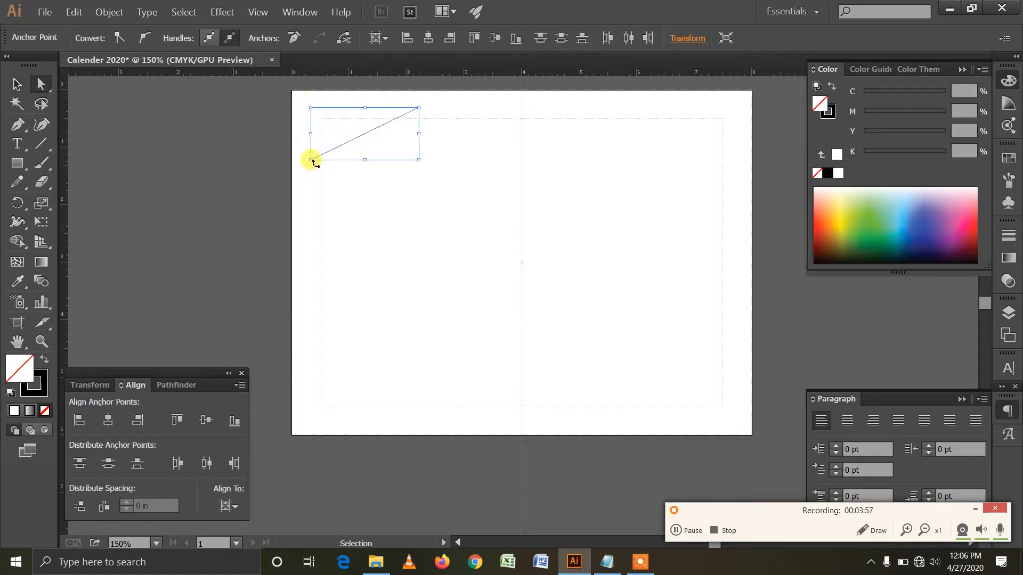
left_click_drag(62, 72, 283, 84)
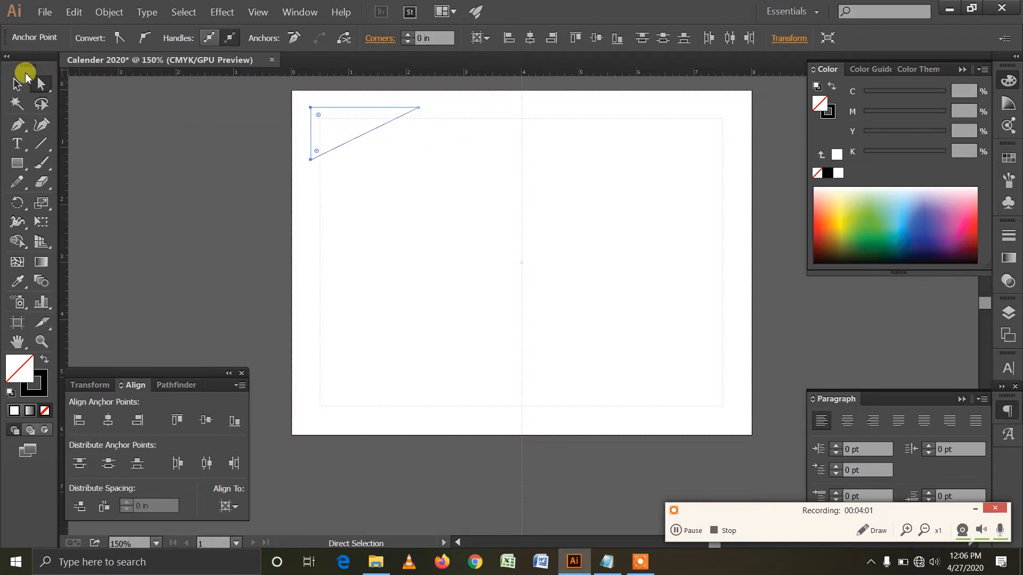
- Position the small triangle at X 0 in and Y 0 in, and deselect it
left_click(16, 83)
left_click(160, 146)
left_click(376, 132)
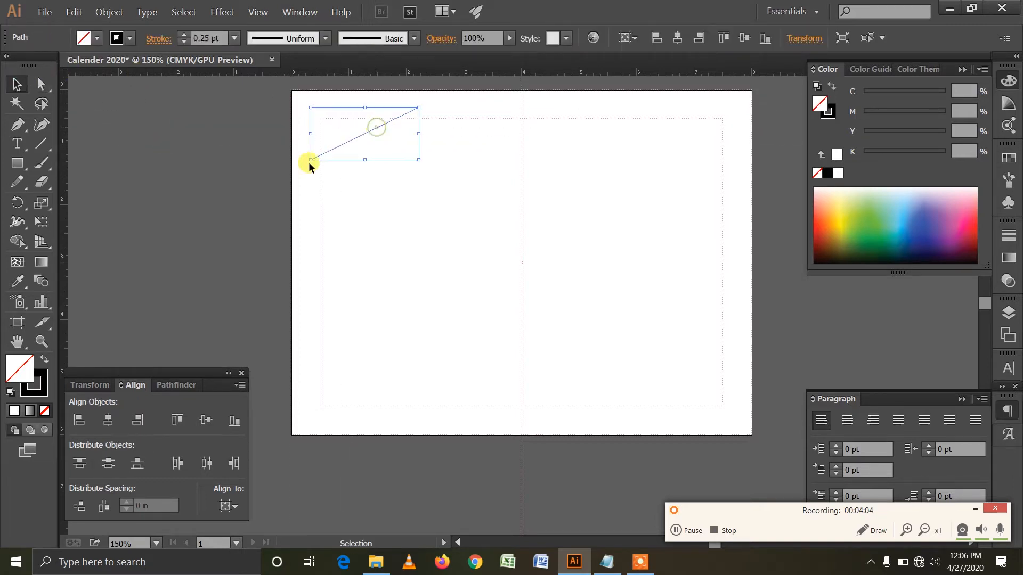
left_click(96, 386)
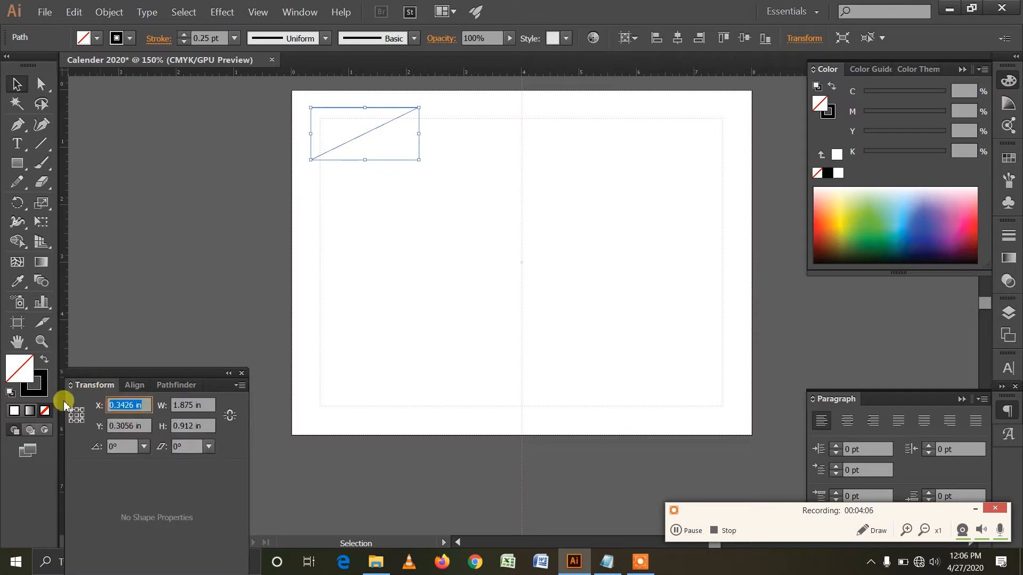
type("0")
key("Tab")
type("0")
key("Return")
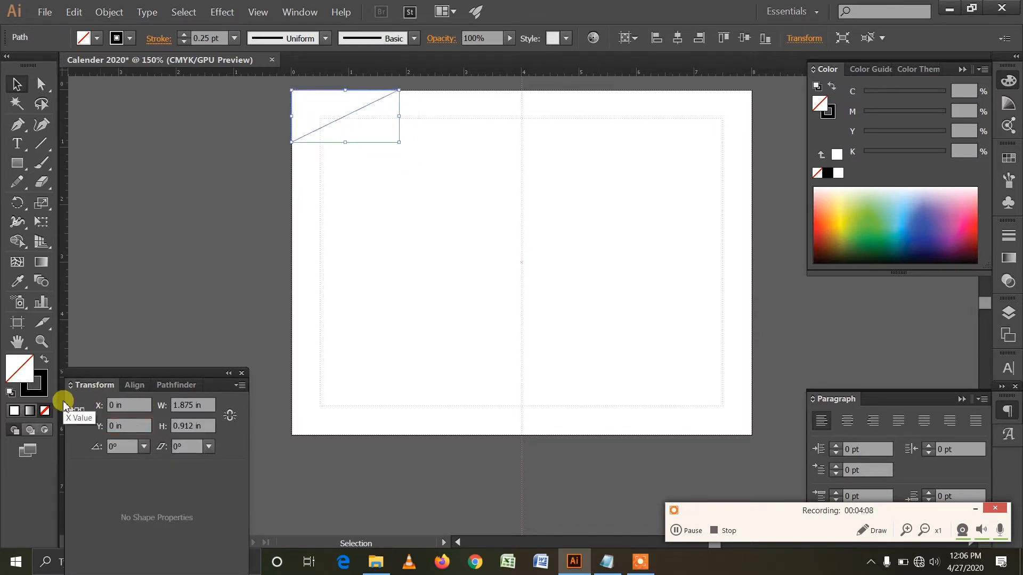
left_click(196, 214)
- Draw a larger triangular Pen path at the page's upper-left corner, about 3.5 in wide and 2.2 in high
left_click(18, 125)
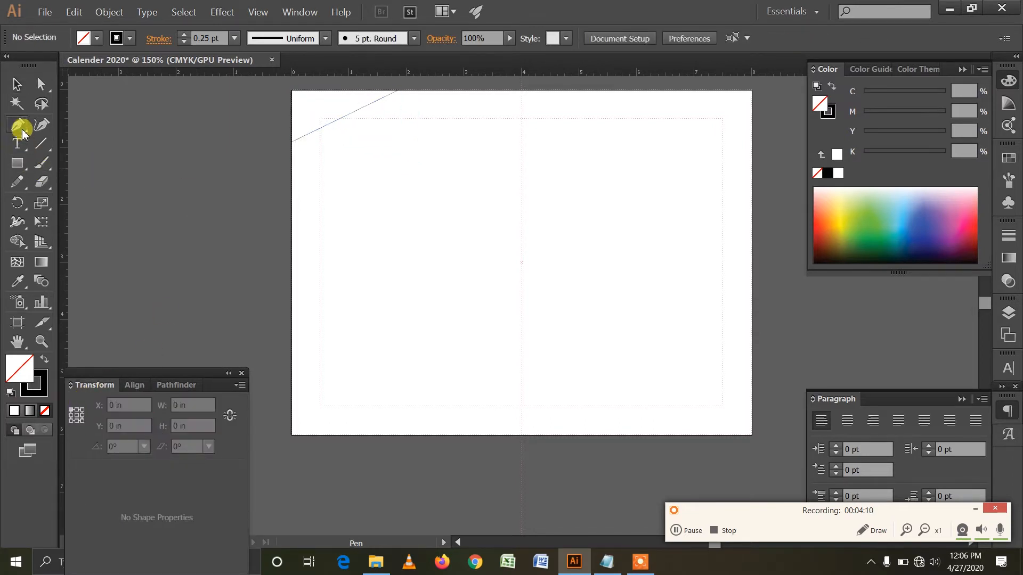
left_click(292, 217)
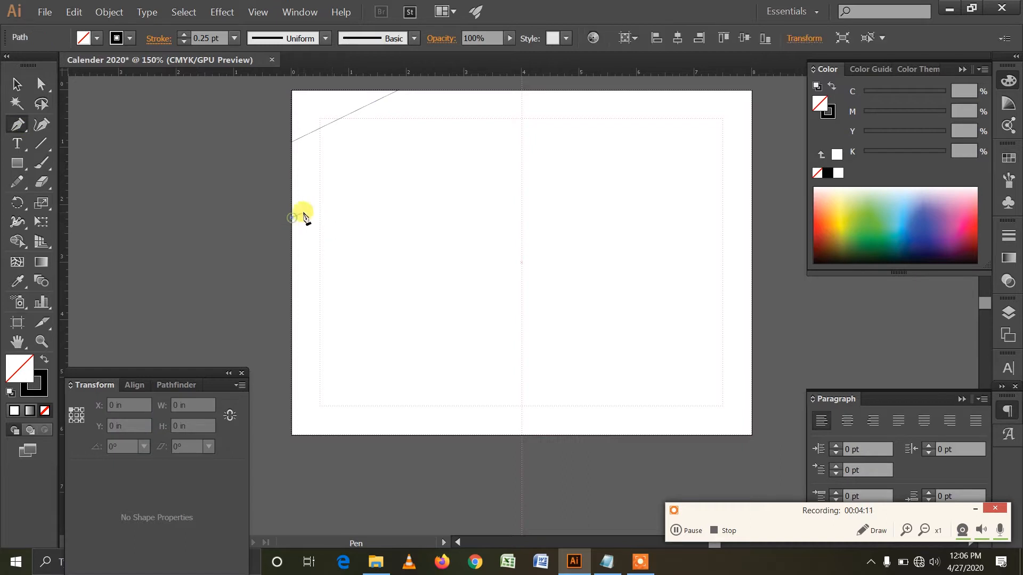
left_click(493, 91)
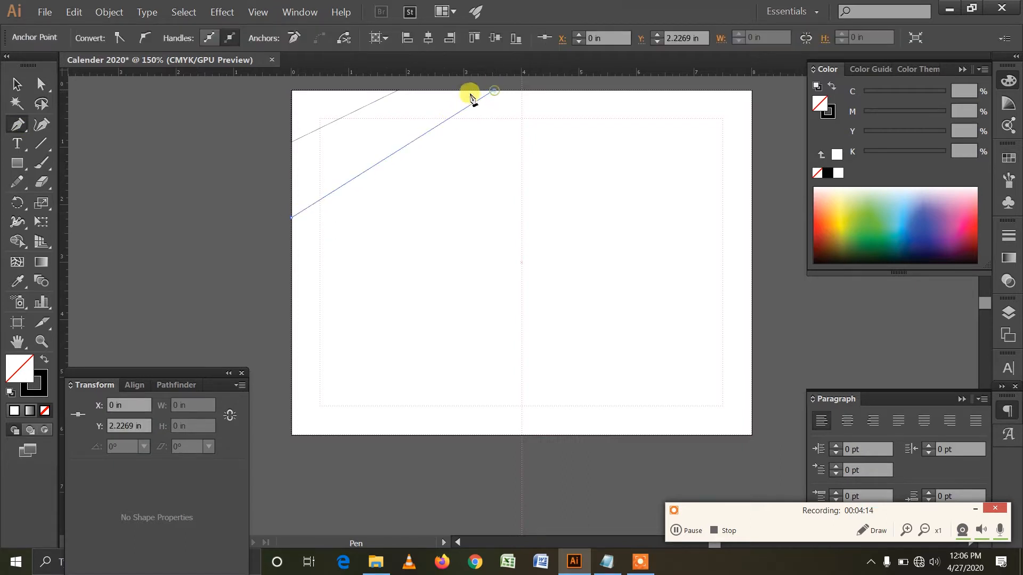
left_click(293, 91)
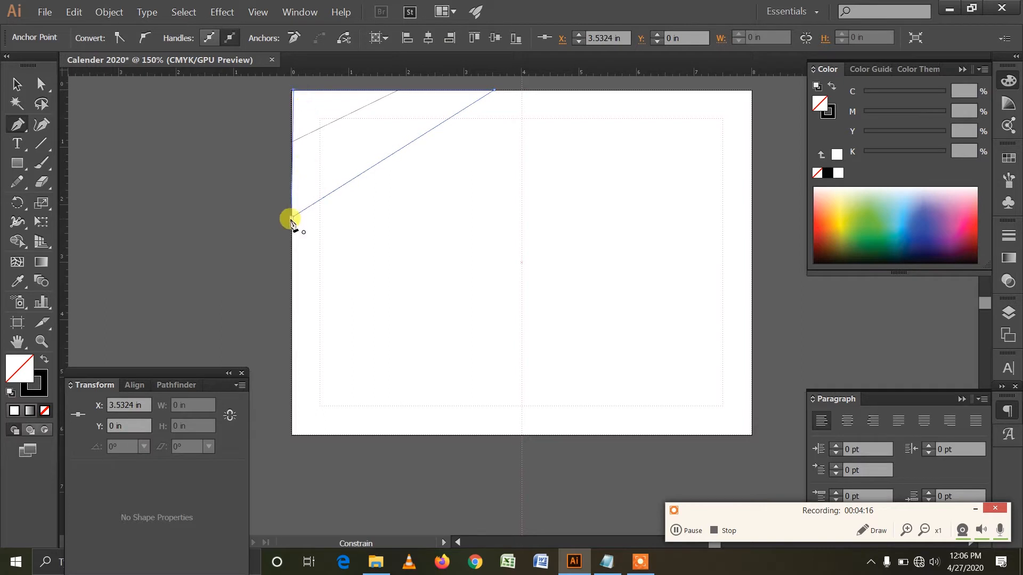
left_click(291, 217)
- Move the larger triangle into the page and average its two left anchor points along the vertical axis to straighten that edge
left_click(16, 84)
left_click_drag(381, 165, 450, 212)
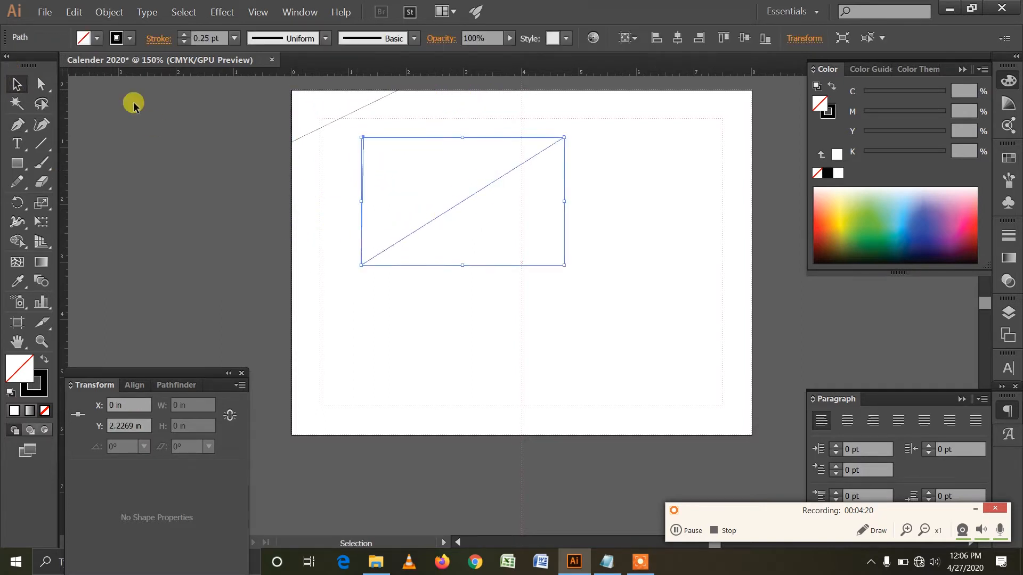
left_click(41, 84)
left_click(297, 177)
left_click_drag(348, 138, 376, 278)
left_click_drag(352, 137, 376, 289)
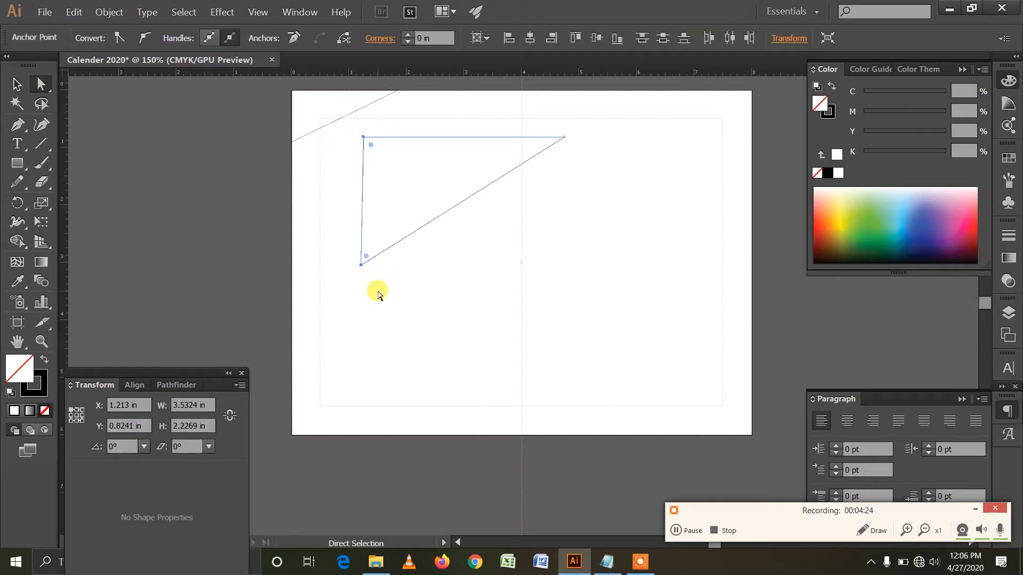
key("ctrl+alt+j")
left_click(476, 267)
left_click(476, 329)
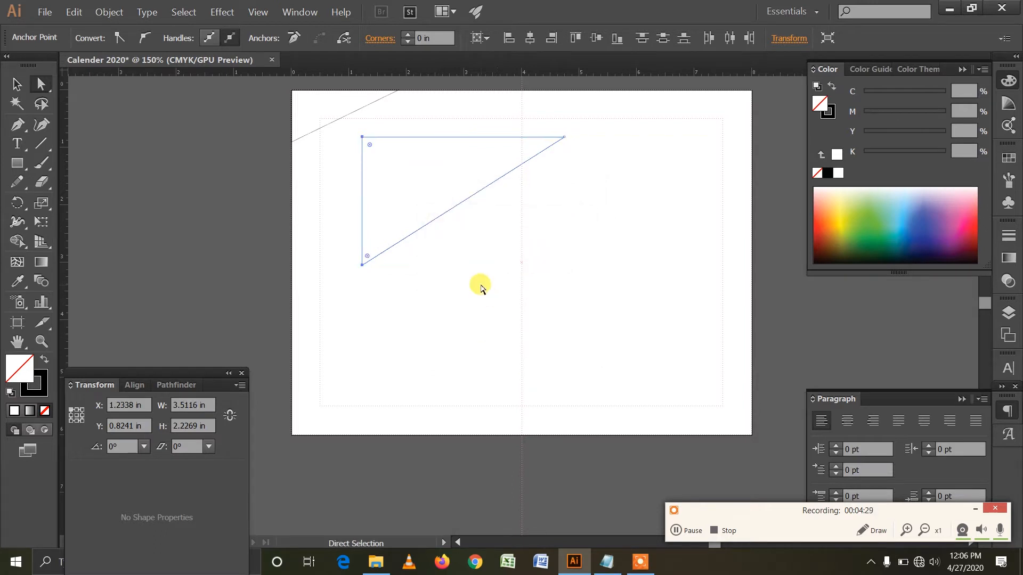
left_click(481, 288)
- Align the larger triangle to the page's left and top edges and deselect everything
left_click(405, 137)
left_click(135, 385)
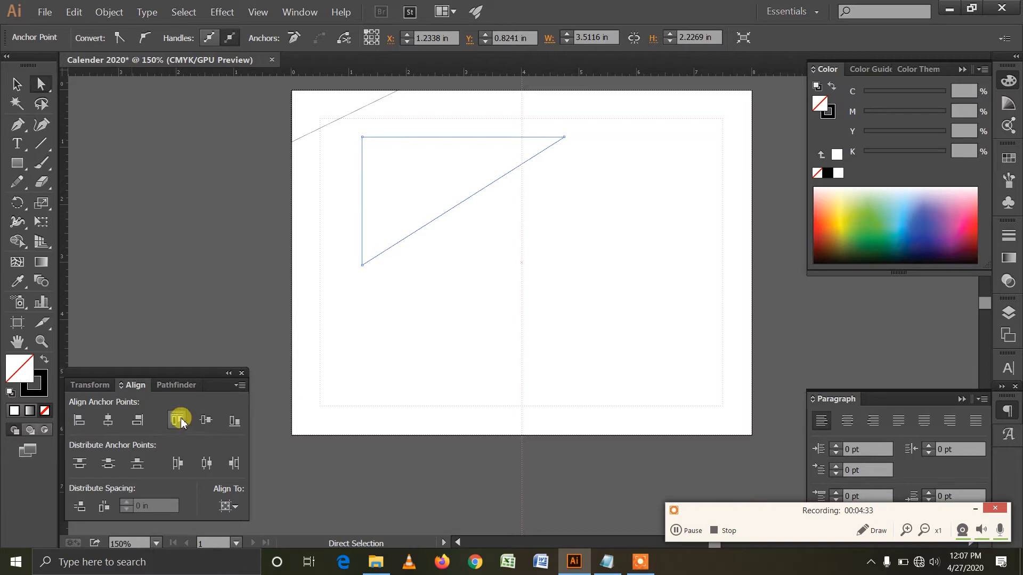
left_click(17, 85)
left_click(123, 153)
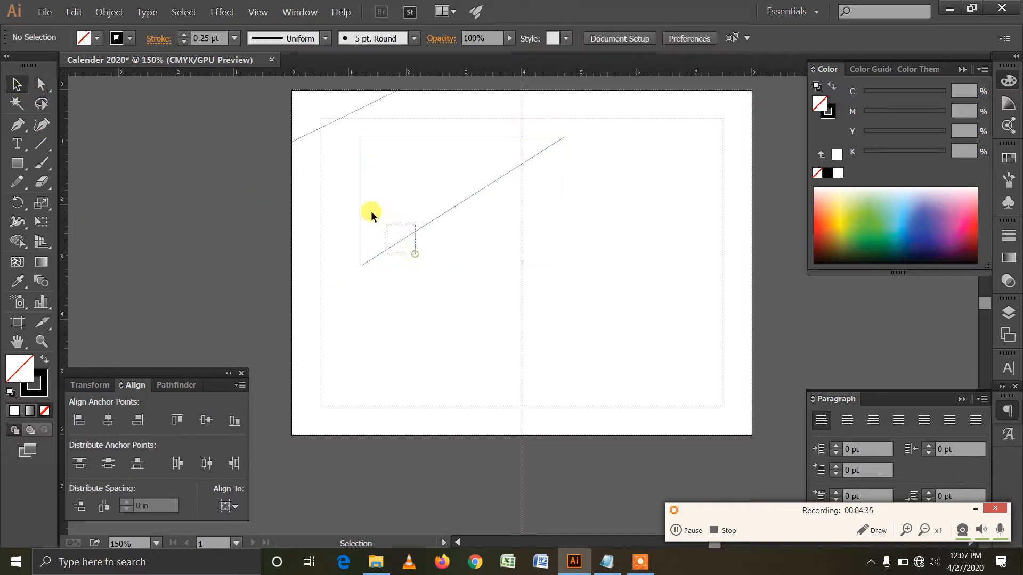
left_click(363, 212)
left_click(80, 420)
left_click(175, 420)
left_click(331, 320)
left_click(347, 114)
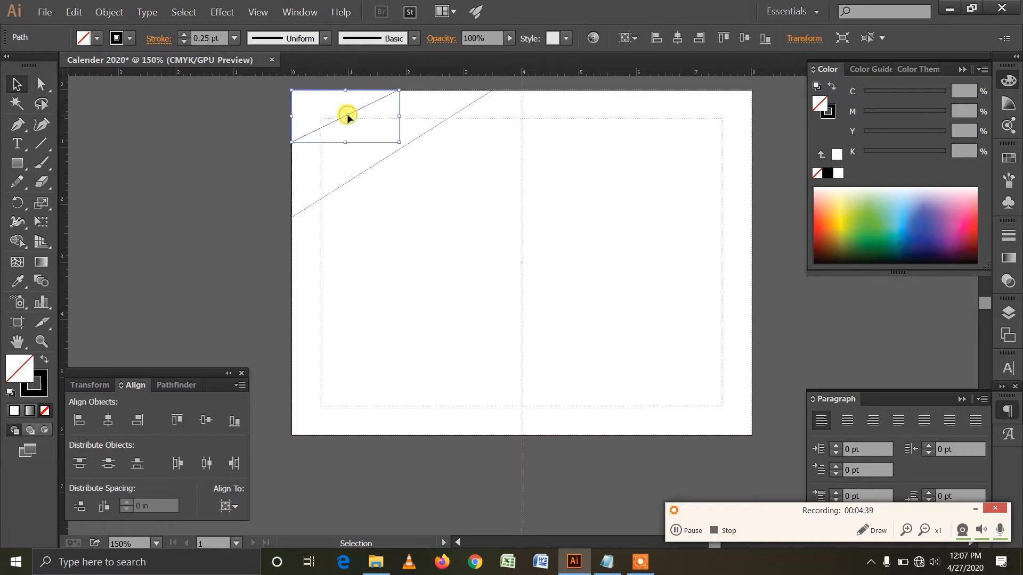
left_click(391, 229)
- Draw a slim triangular Pen path from the large triangle's lower-left corner to the page's top edge, about 4.65 in wide and 2.2 in high
left_click(17, 124)
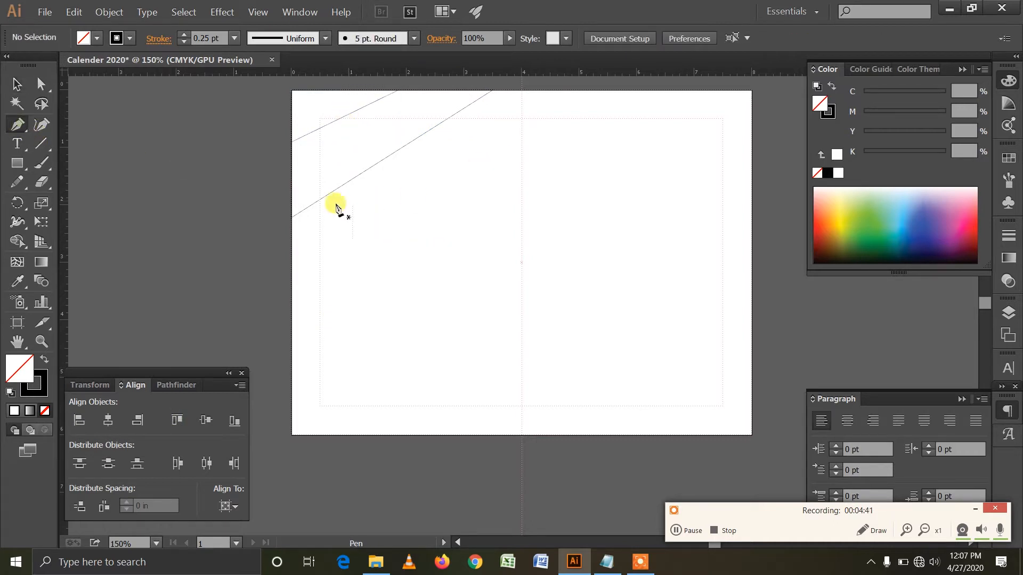
left_click(291, 219)
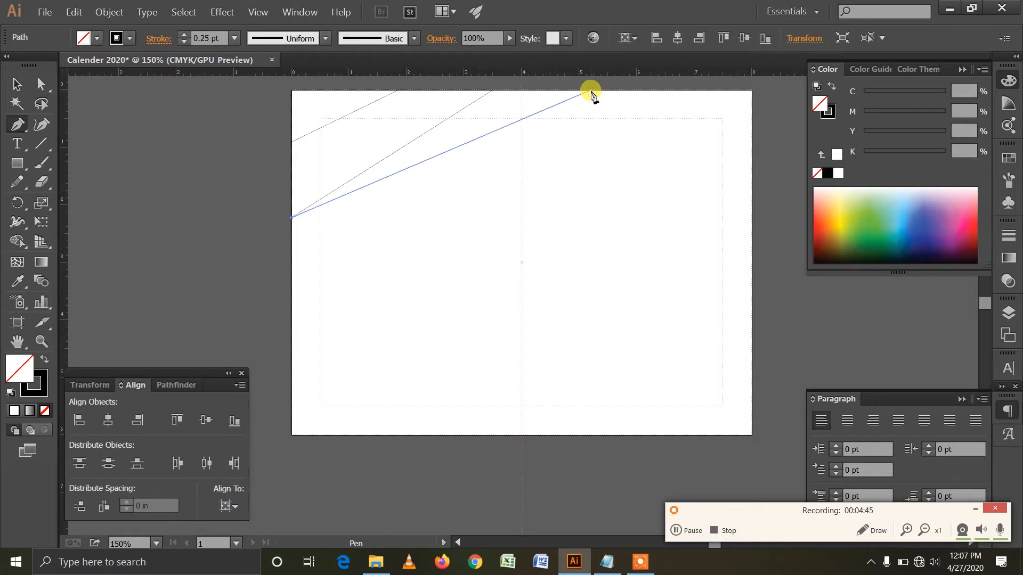
left_click(559, 92)
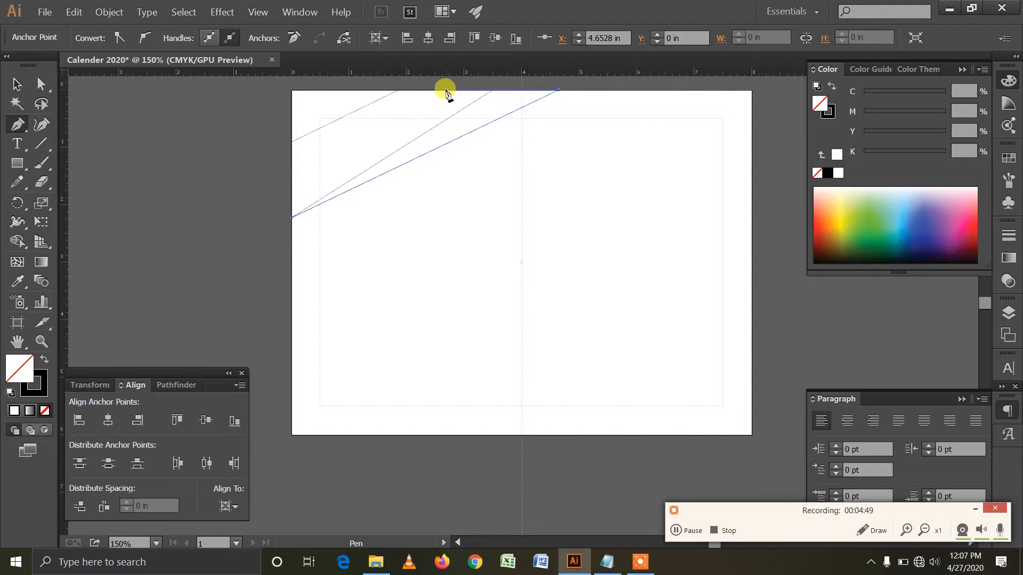
left_click(445, 91)
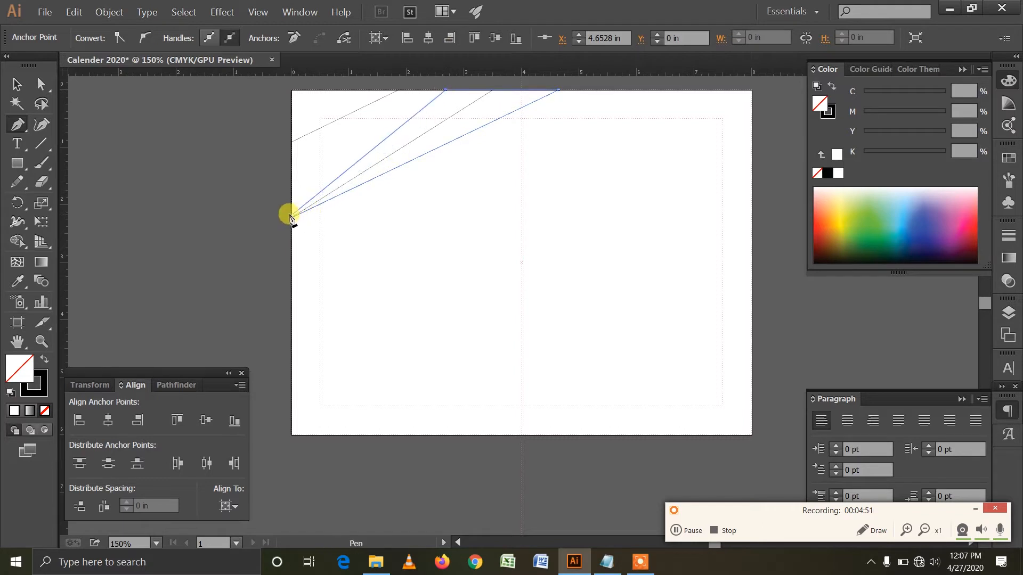
key("Escape")
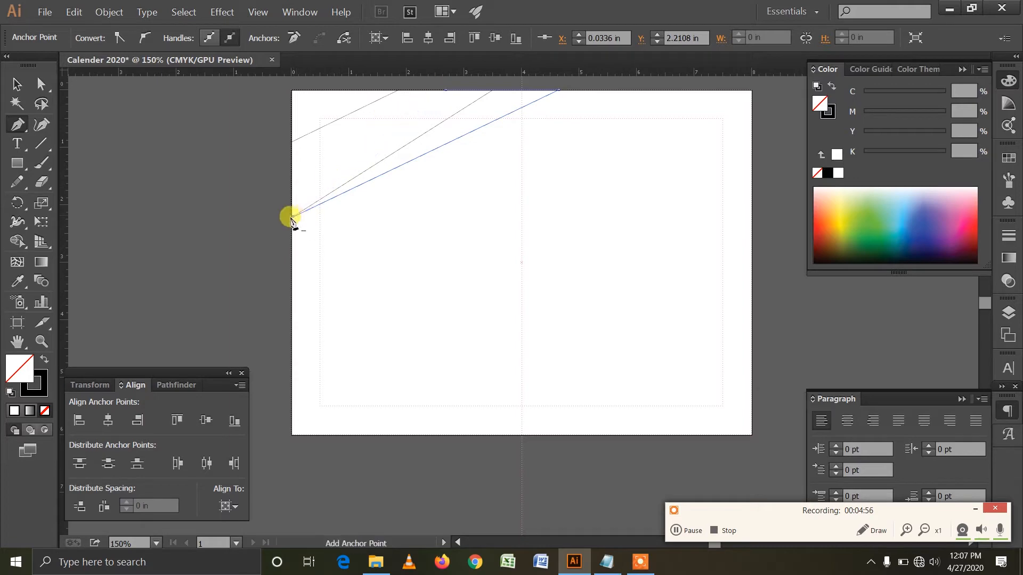
left_click(292, 218)
left_click(18, 84)
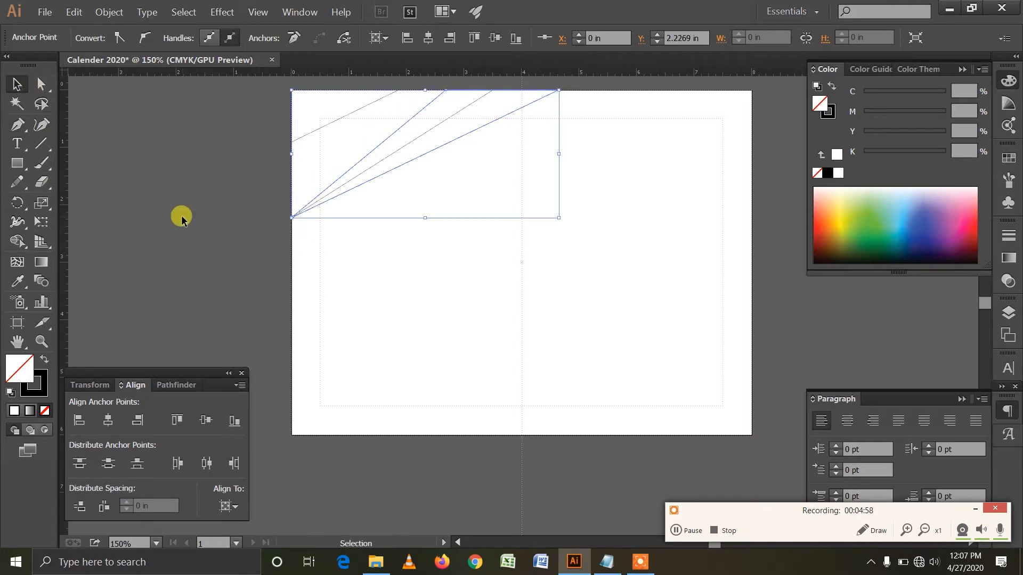
left_click(508, 154)
- Fill the small triangle with a linear gradient, no stroke, and set its end stop to CMYK 100, 75, 0, 0
left_click(354, 110)
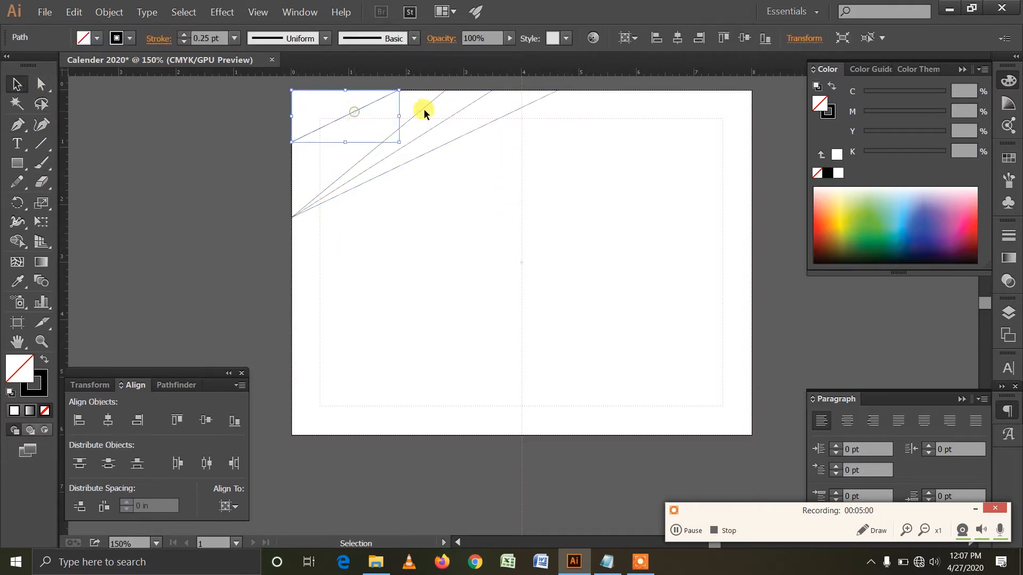
left_click(43, 362)
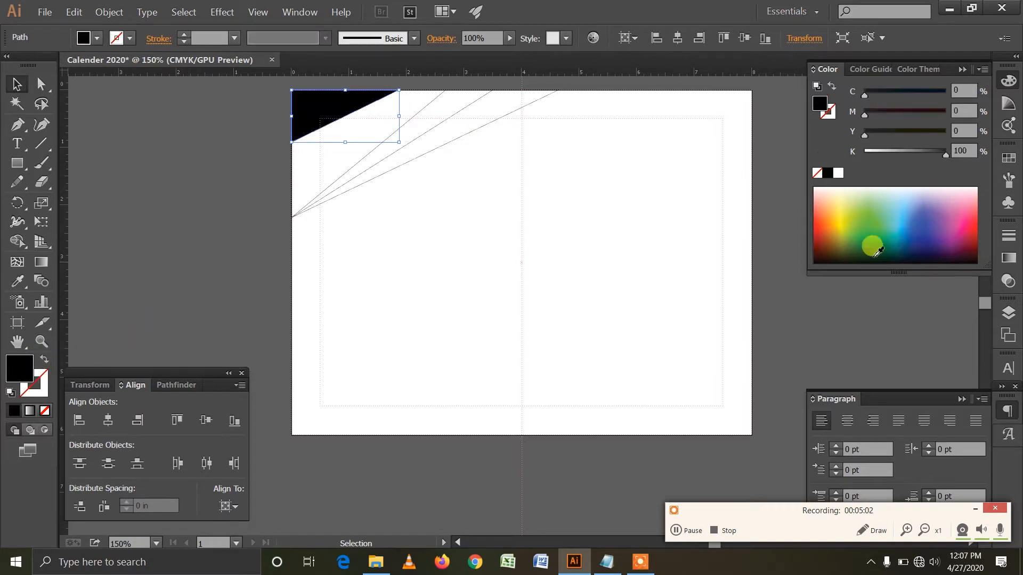
left_click(1008, 258)
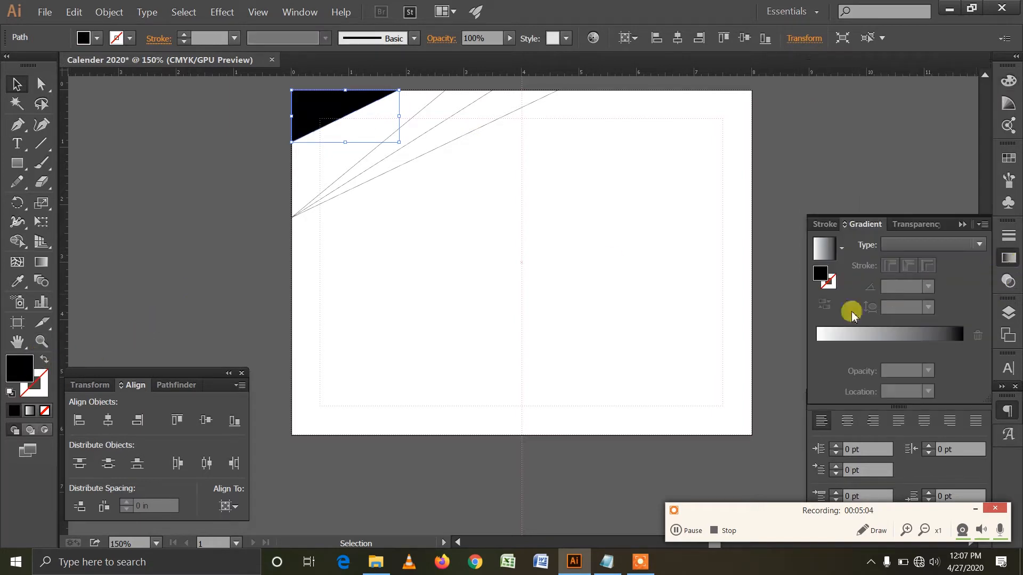
left_click(954, 335)
double_click(963, 351)
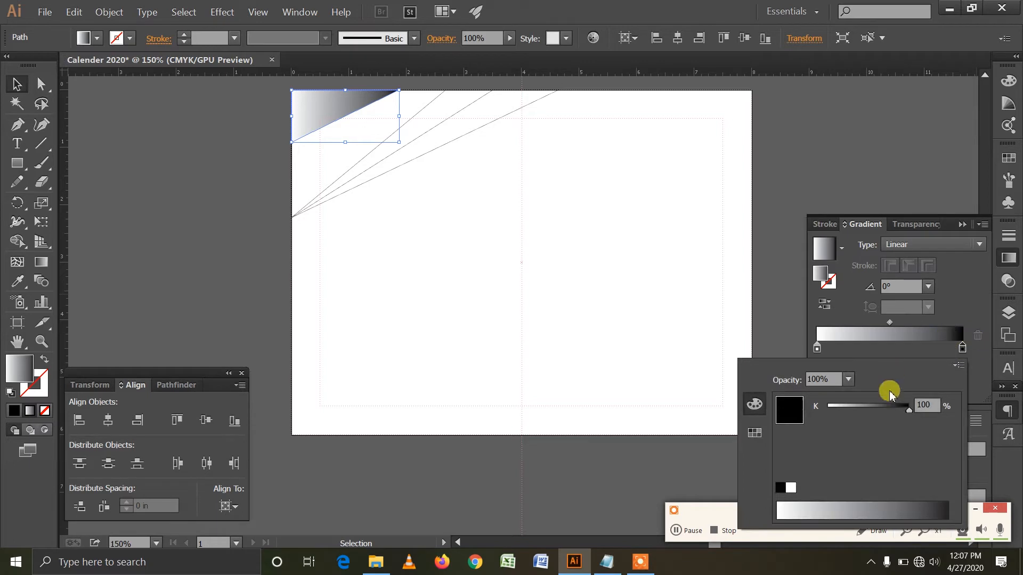
left_click(961, 366)
left_click(908, 403)
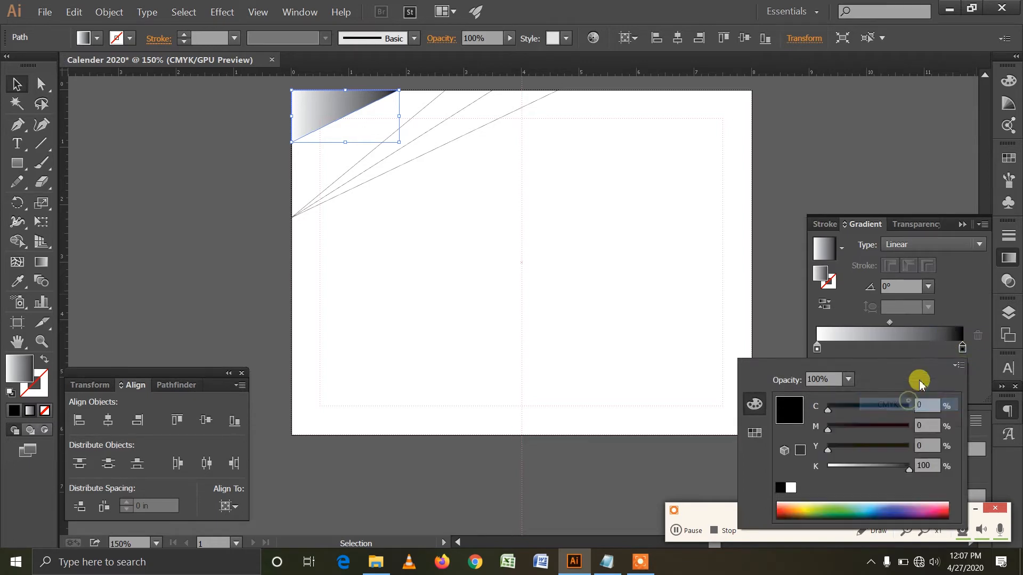
left_click_drag(906, 467, 804, 469)
left_click_drag(858, 406, 891, 428)
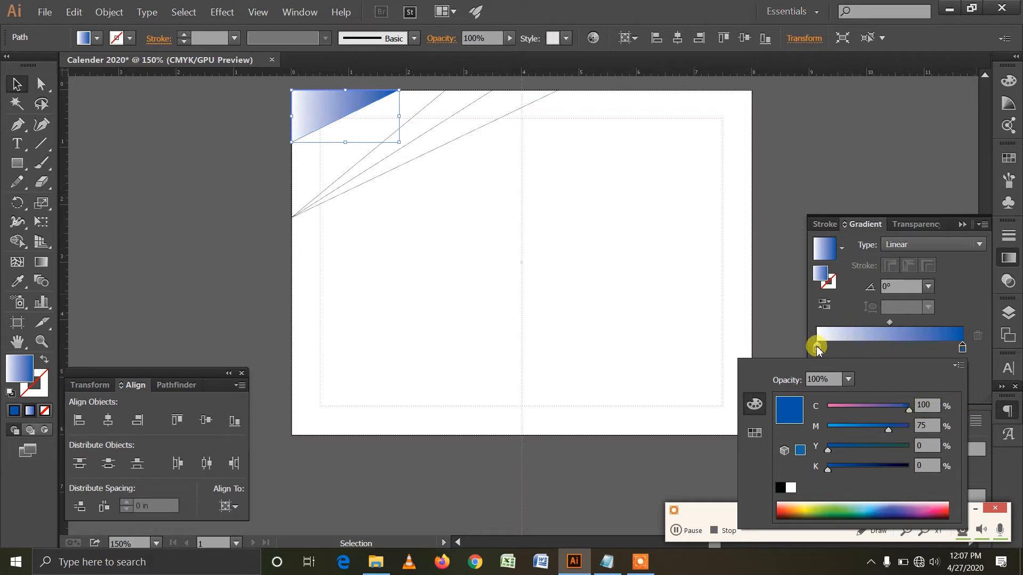
- Set the small triangle's starting gradient stop to a lighter CMYK blue and deselect the shape
double_click(817, 348)
left_click(962, 372)
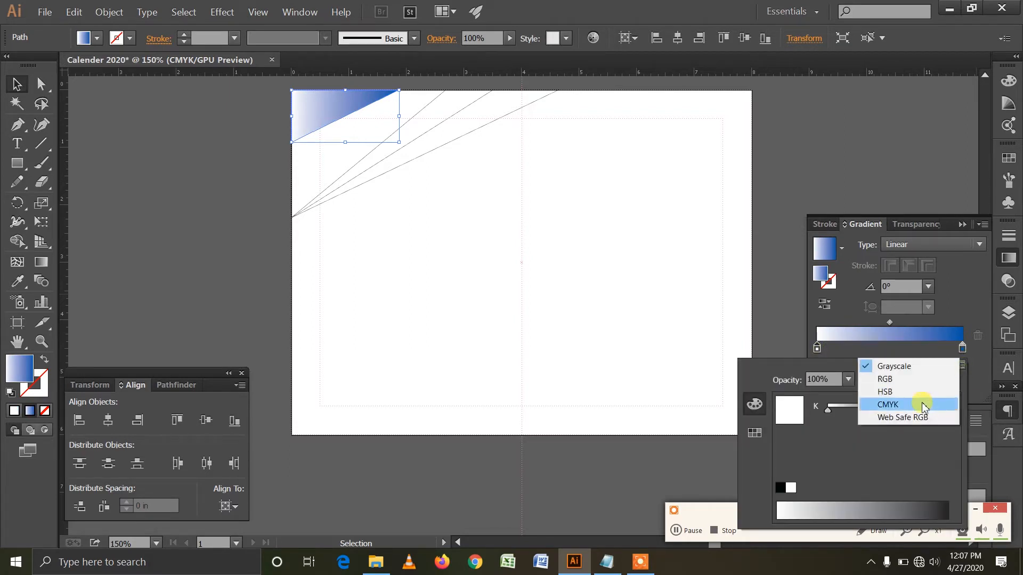
left_click(958, 421)
left_click_drag(894, 405, 922, 406)
mouse_move(861, 426)
left_mouse_down()
mouse_move(852, 426)
mouse_move(861, 428)
left_mouse_up()
left_click(498, 302)
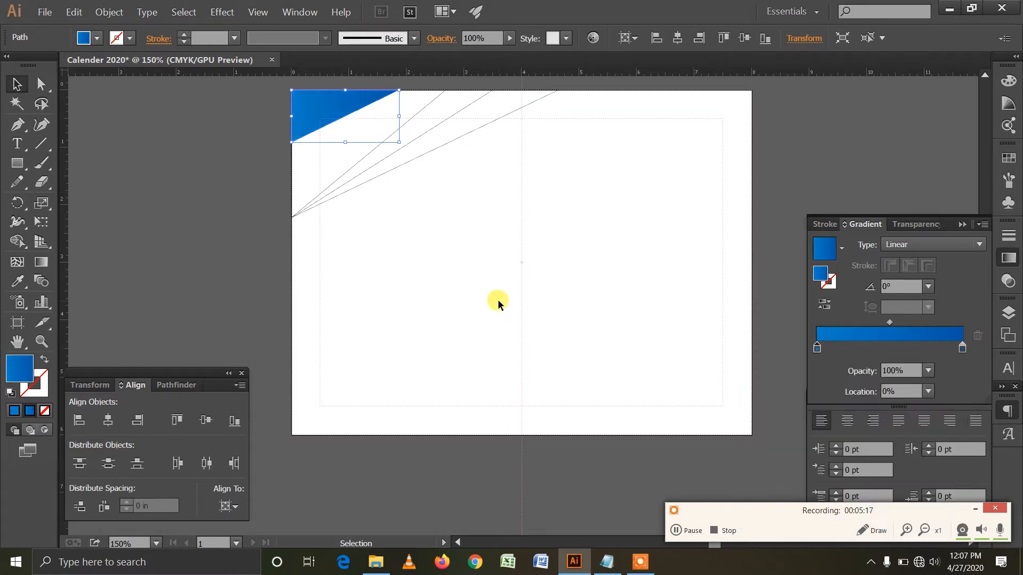
left_click(482, 230)
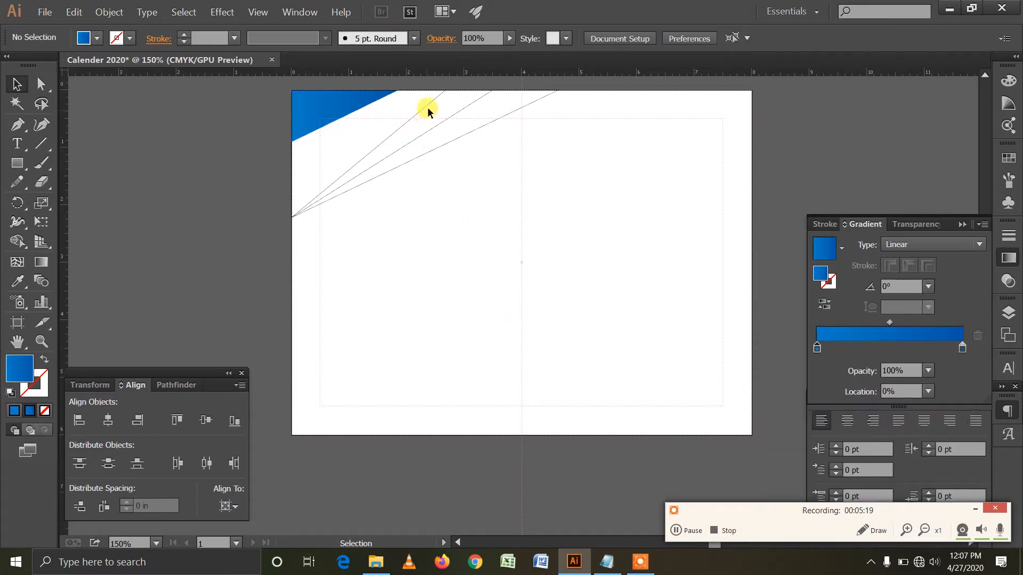
- Copy the small triangle's blue gradient onto the large triangle with the Eyedropper and send the large triangle to the back
left_click(454, 113)
left_click(17, 281)
left_click(331, 85)
left_click(18, 84)
left_click(342, 168)
right_click(345, 160)
mouse_move(413, 325)
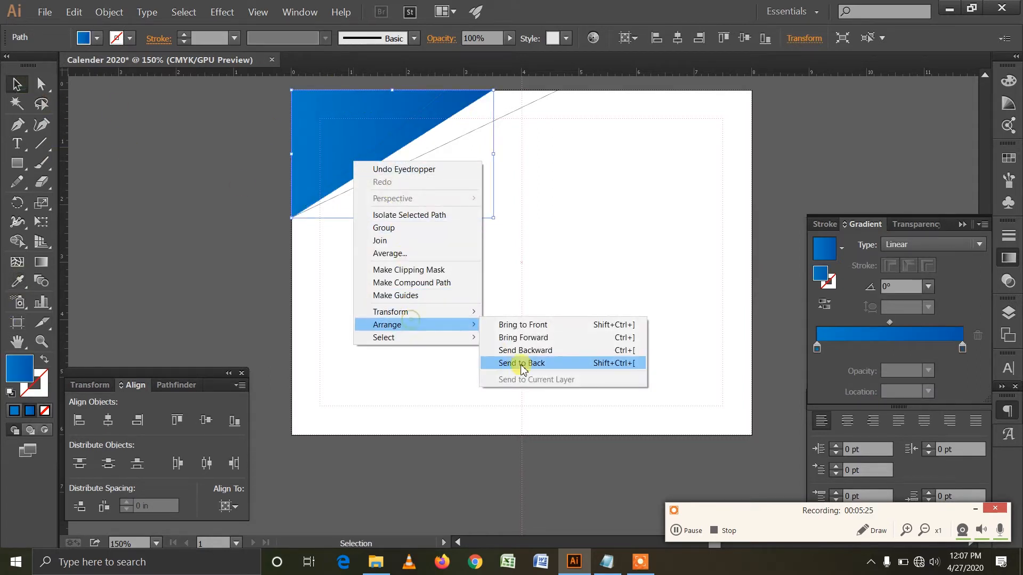
left_click(522, 362)
- Redirect the gradients of the small and large triangles with the Gradient tool, giving the large one an angle of about -88.9°
left_click(339, 100)
left_click(42, 262)
mouse_move(326, 99)
left_mouse_down()
mouse_move(341, 127)
mouse_move(350, 121)
mouse_move(357, 175)
left_mouse_up()
left_click(392, 115, "ctrl")
left_click(411, 250, "ctrl")
- Apply the blue gradient to the slim triangle with the Eyedropper and deselect it
left_click(15, 84)
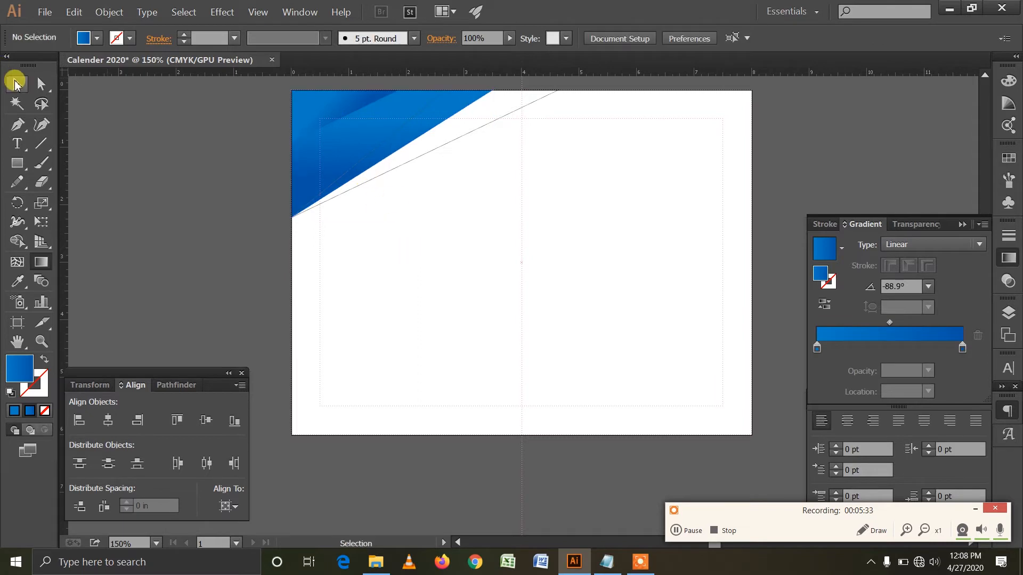
left_click(452, 143)
left_click(17, 281)
left_click(349, 132)
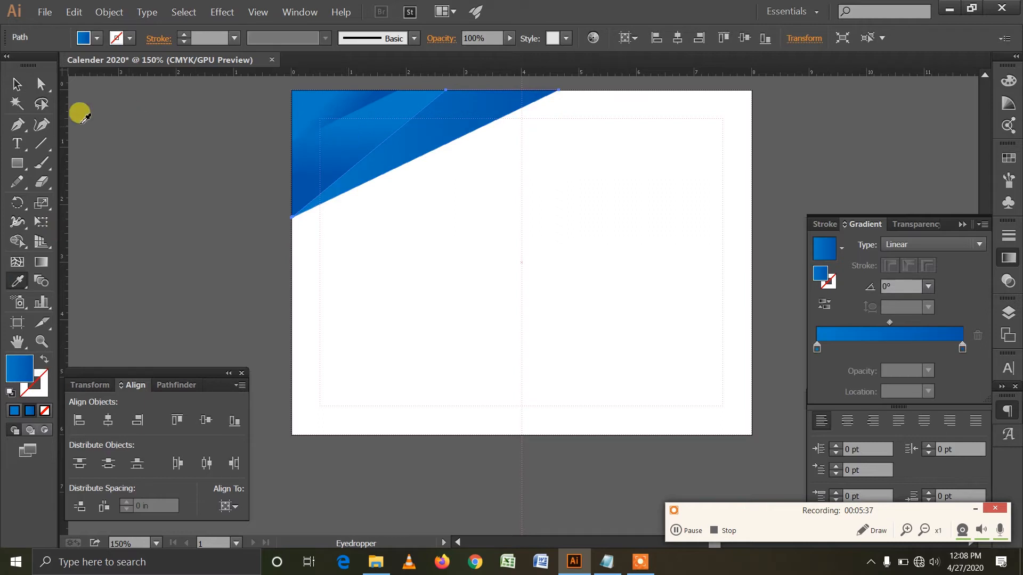
left_click(17, 84)
left_click(461, 228)
- Bring the large triangle in the page's upper-left corner to the front of the stack and deselect it
left_click(369, 132)
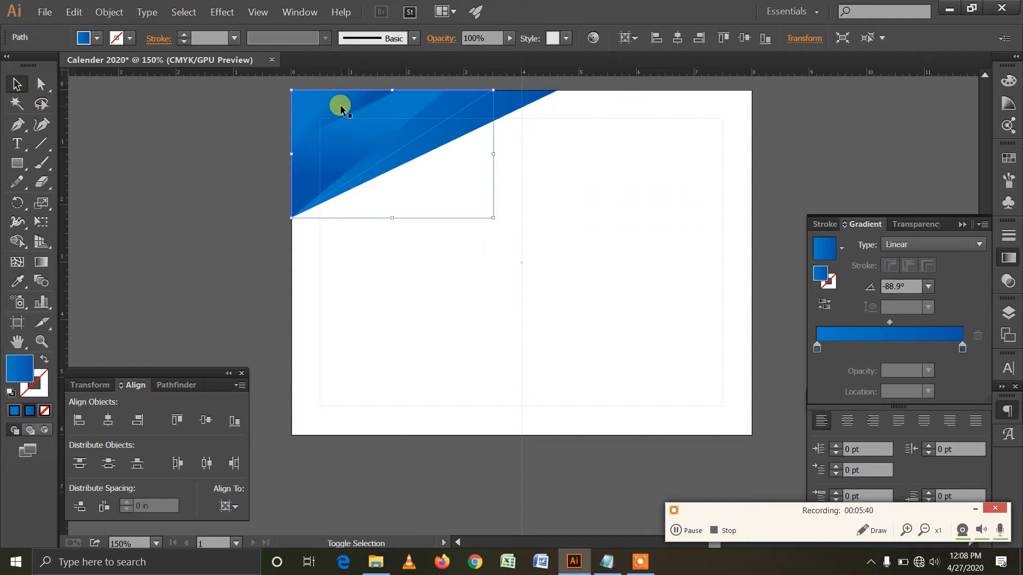
right_click(340, 105)
mouse_move(399, 261)
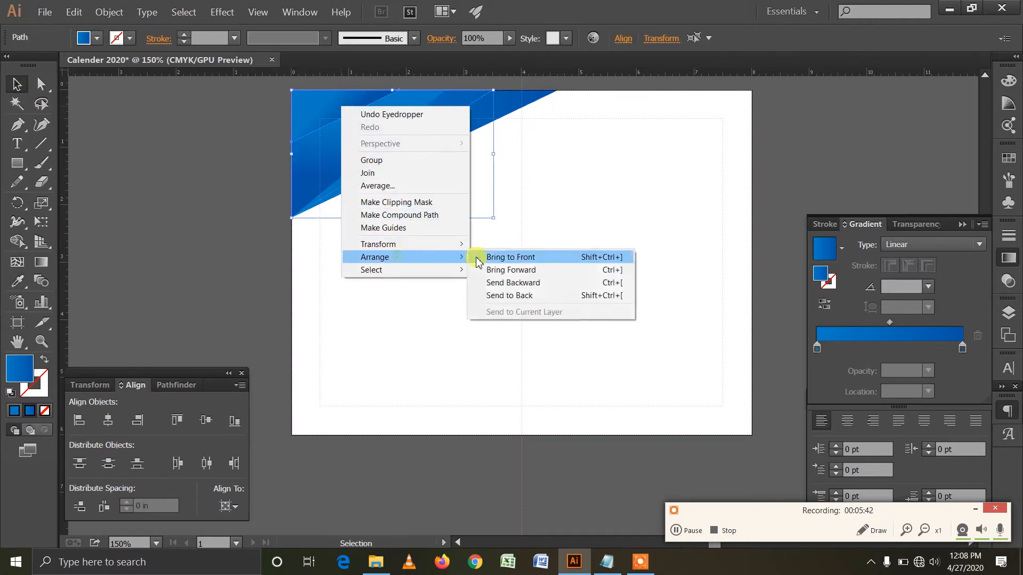
left_click(481, 257)
left_click(482, 268)
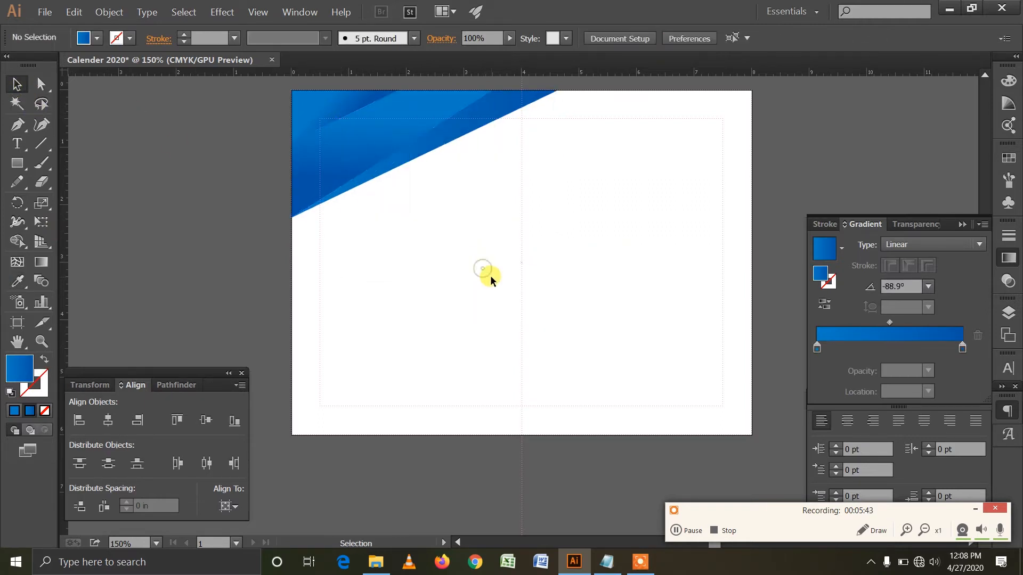
- Redirect the slim triangle's gradient with the Gradient tool to an angle of about -71.1° and deselect the triangle
left_click(493, 119)
left_click(41, 261)
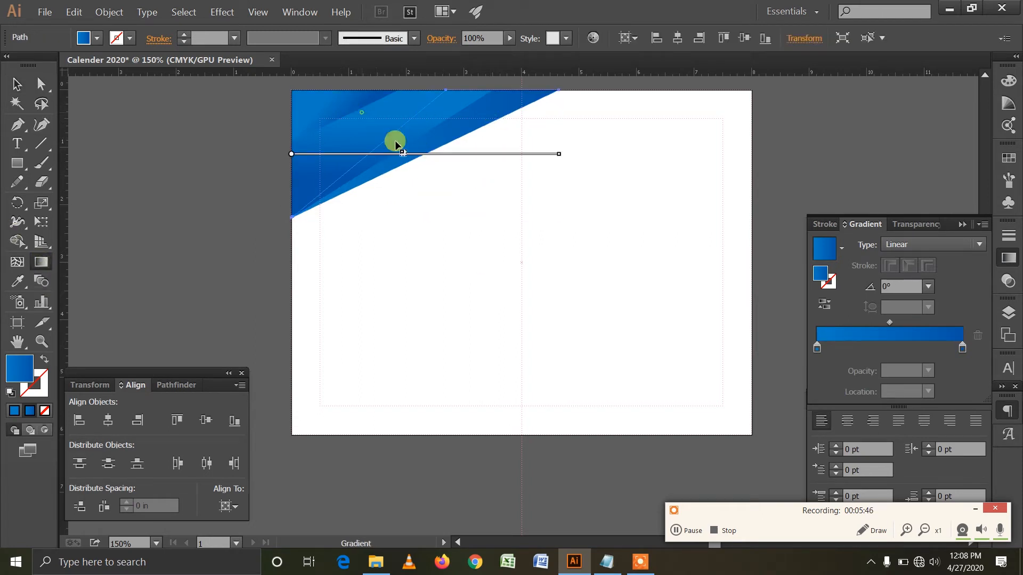
left_click_drag(395, 144, 468, 187)
key("v")
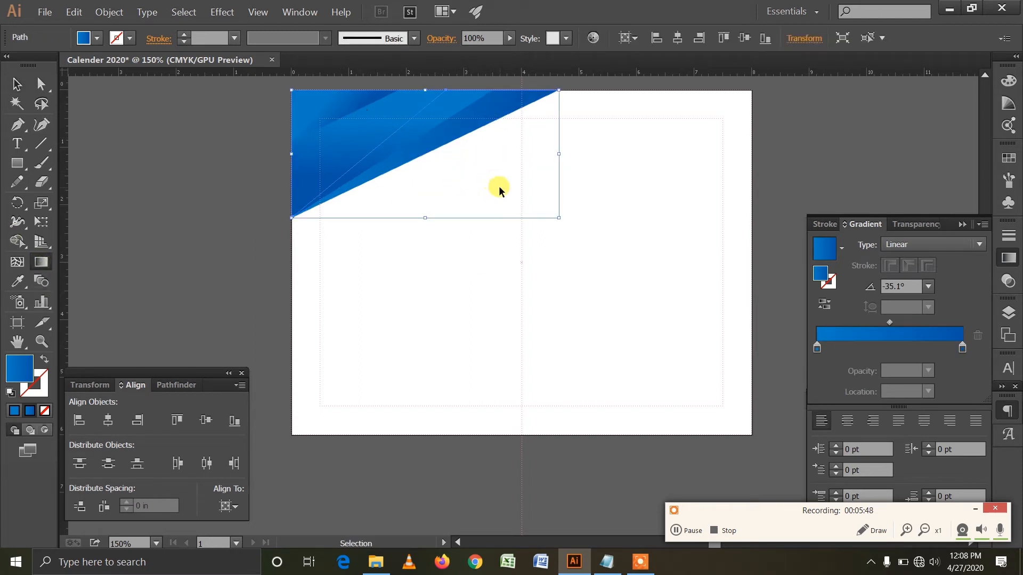
left_click(509, 190)
left_click(502, 114)
key("g")
left_click_drag(399, 102, 428, 187)
left_click(529, 219, "ctrl")
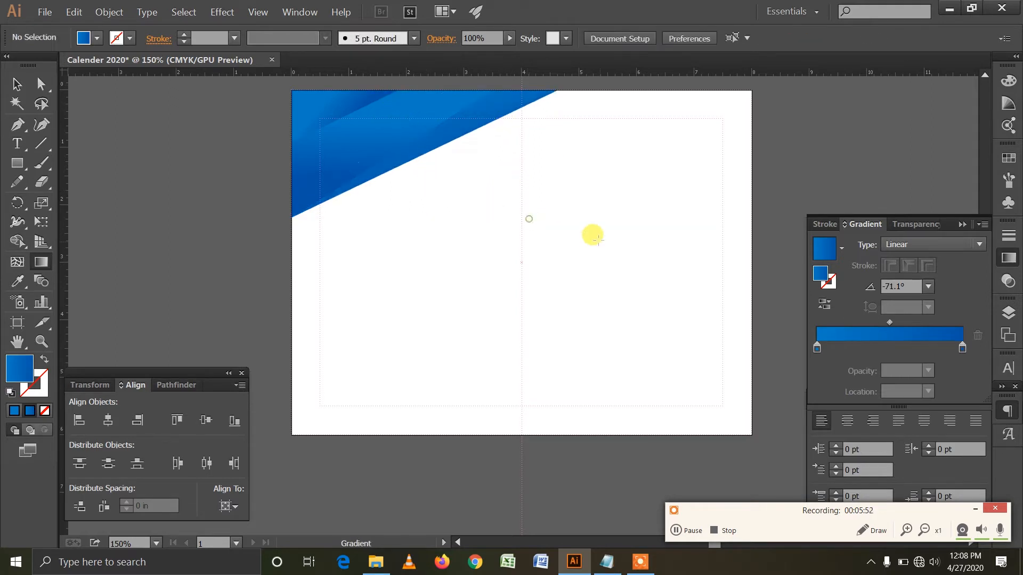
left_click(17, 84)
left_click(139, 175)
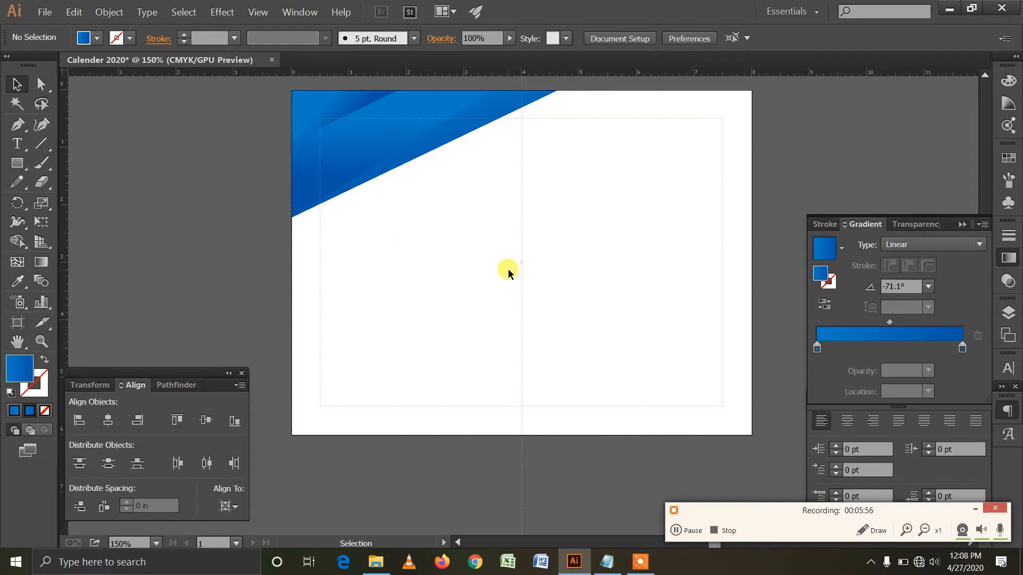
- Draw a triangle about 3.4 in wide and 1.3 in tall in the page's upper-right corner with the Pen tool
left_click(17, 125)
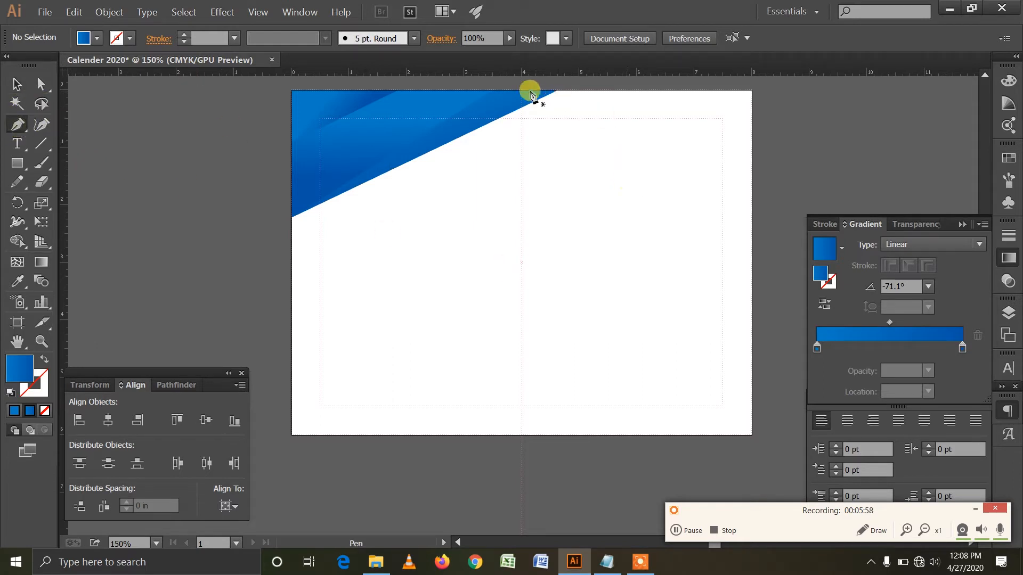
left_click(558, 91)
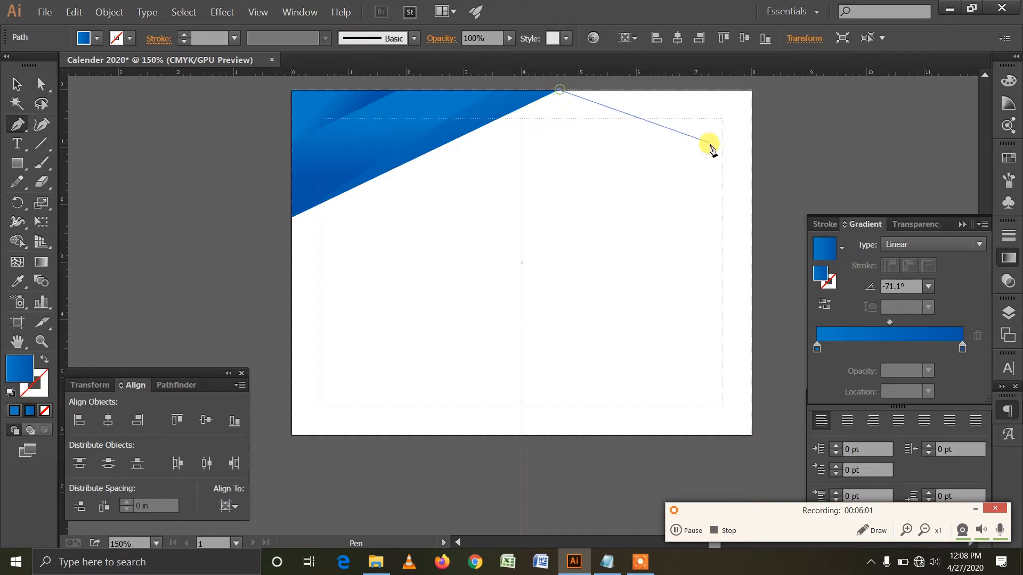
left_click(751, 165)
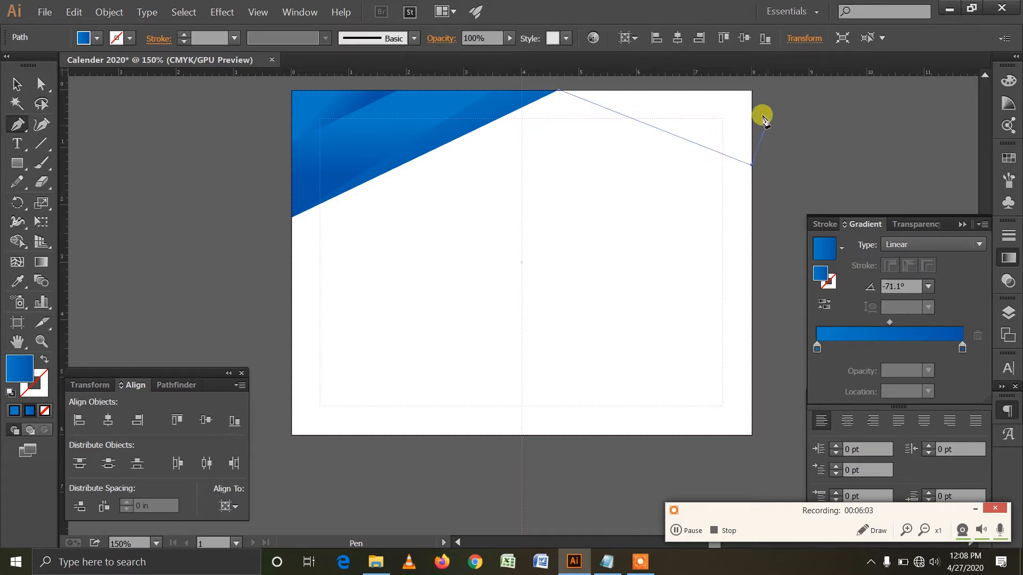
left_click(752, 92)
left_click(558, 92)
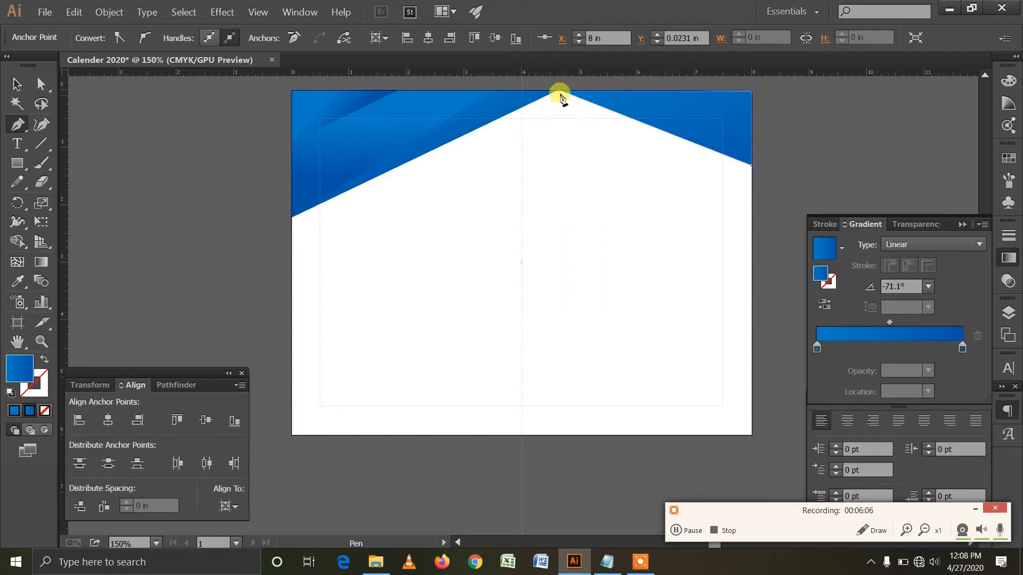
left_click(17, 84)
left_click(551, 208)
- Move the new triangle inward from the page corner and average its upper anchor points along the horizontal axis
left_click_drag(607, 176, 604, 179)
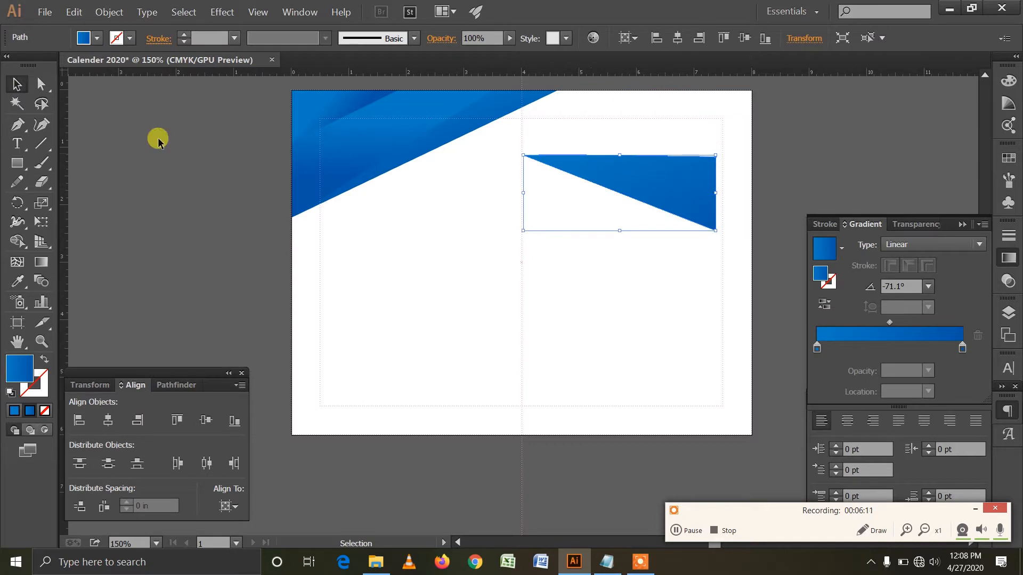
left_click(42, 84)
left_click_drag(515, 149, 719, 166)
key("ctrl+alt+j")
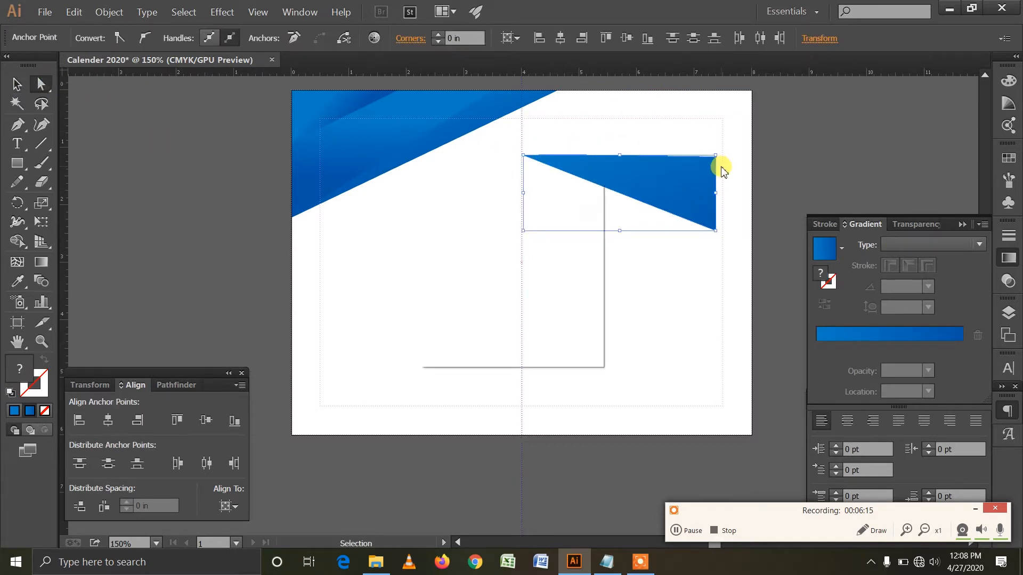
left_click(485, 247)
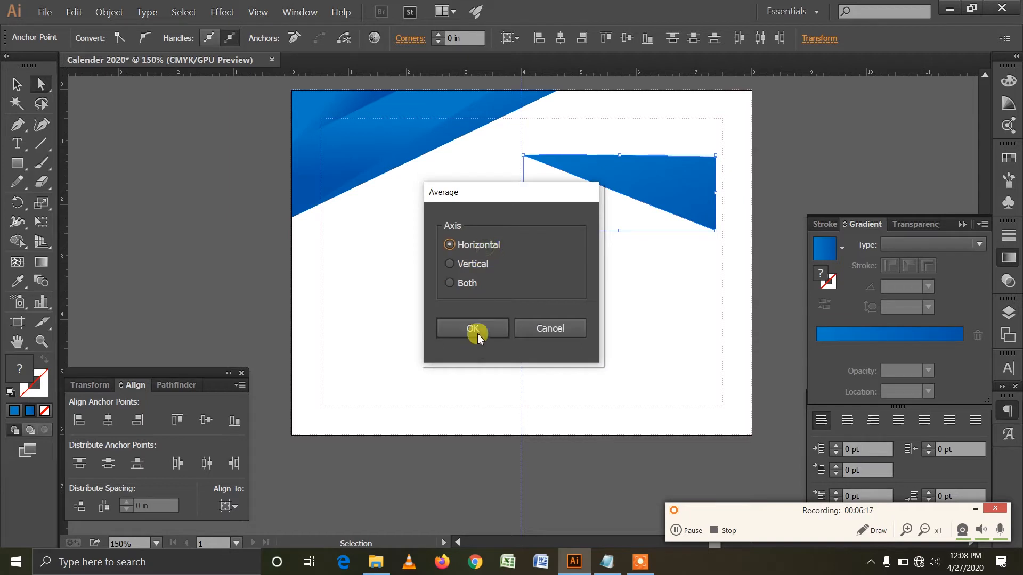
left_click(473, 328)
left_click(582, 264)
- Convert the new triangle's left tip to a plain corner with the Anchor Point tool
left_click(646, 176)
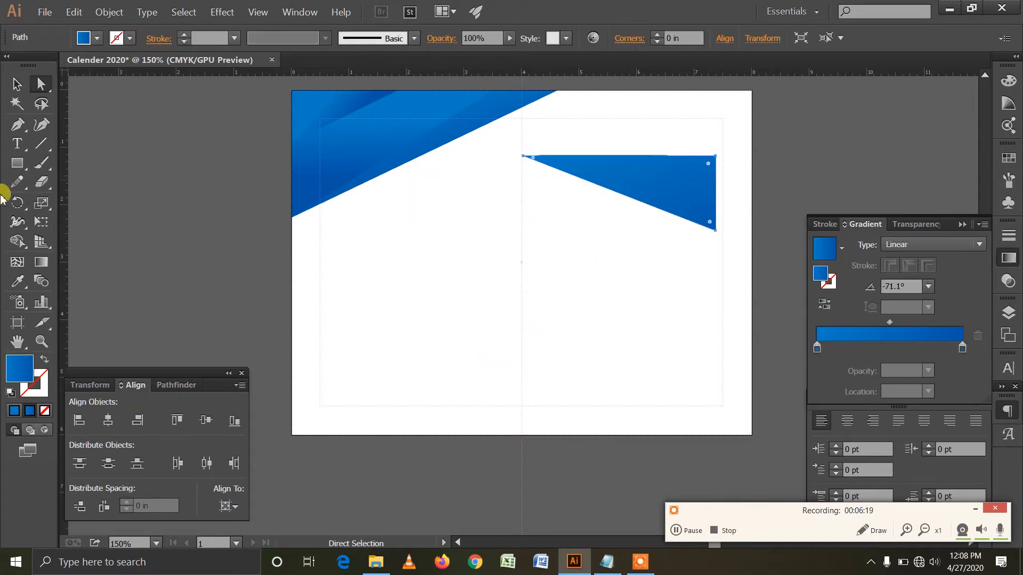
left_click_drag(16, 126, 69, 181)
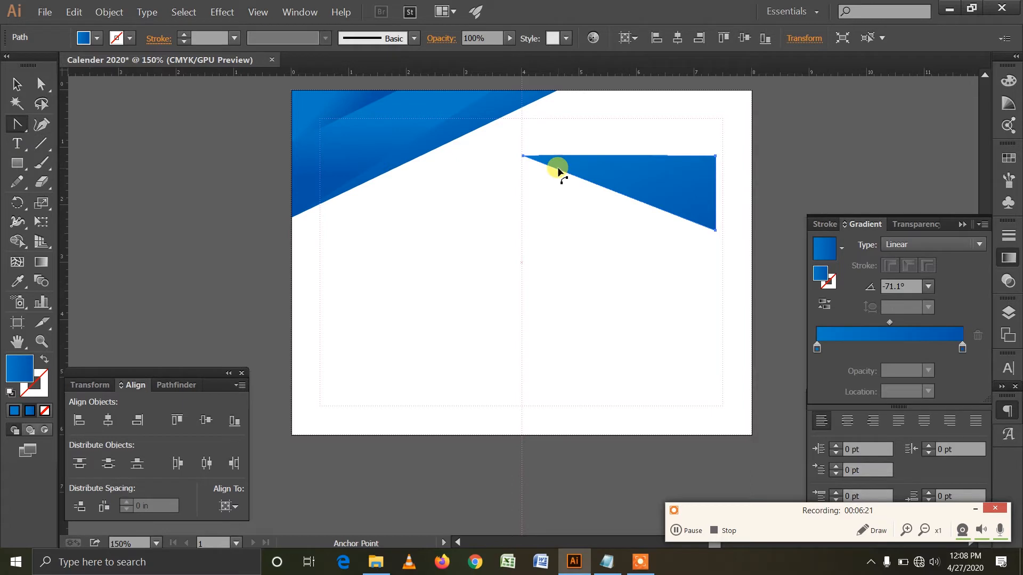
left_click(524, 156)
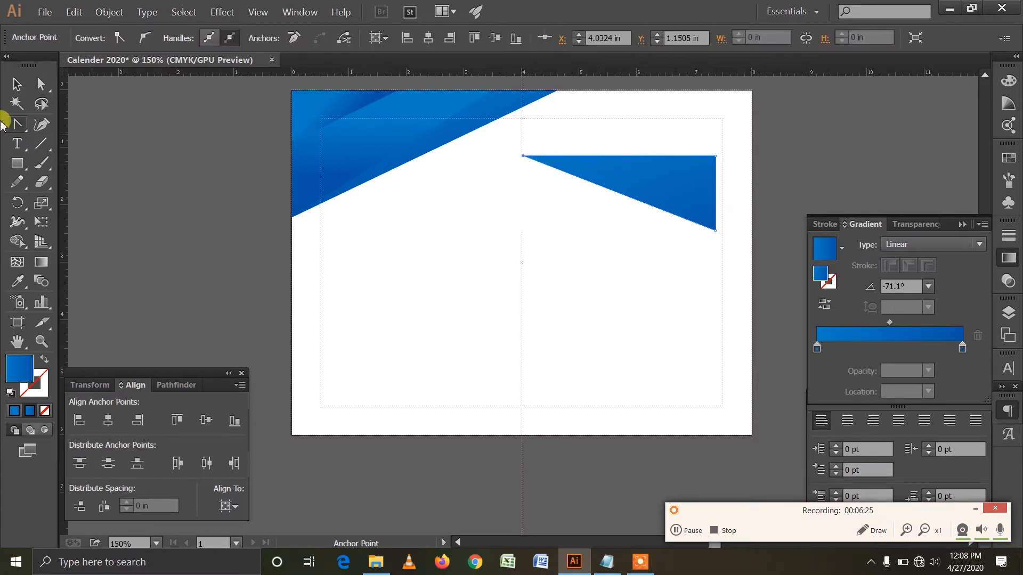
- Align the new triangle to the artboard's right and top edges and deselect it
left_click(18, 85)
left_click(629, 191)
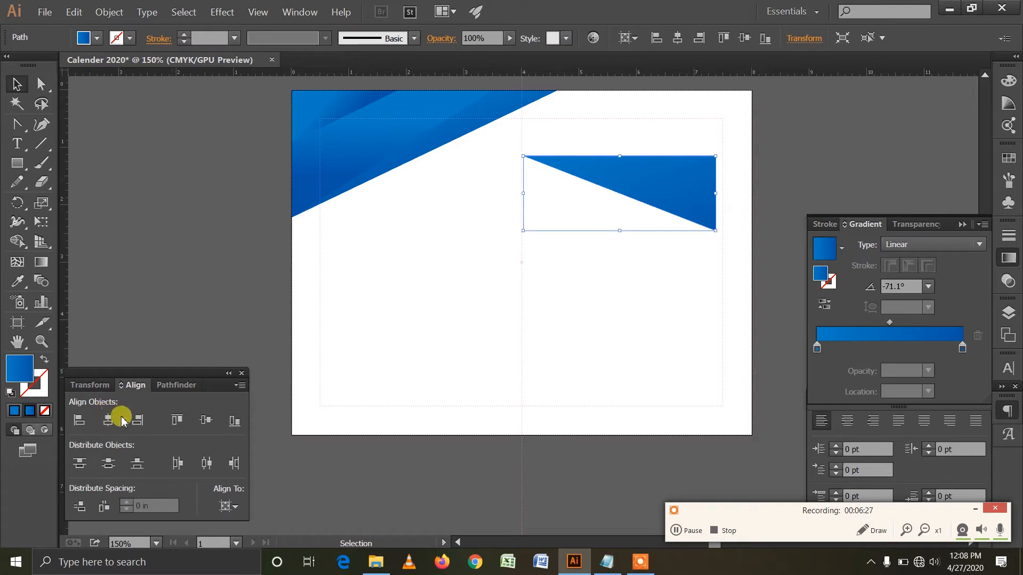
left_click(140, 420)
left_click(177, 421)
left_click(620, 314)
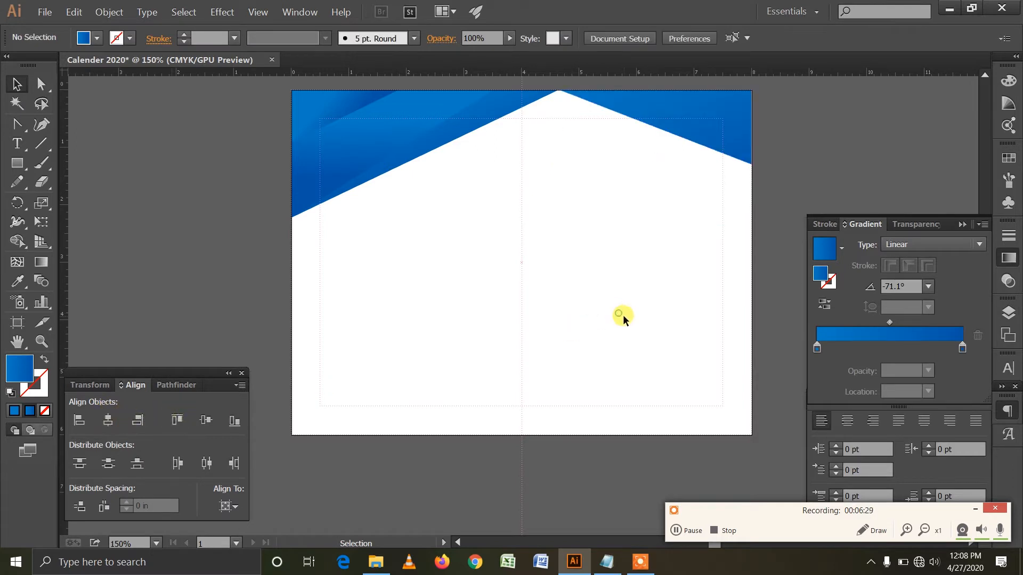
- Draw a large four-sided shape with the Pen tool, covering the page's upper-right corner and reaching about 3.6 in down the right edge
left_click(18, 166)
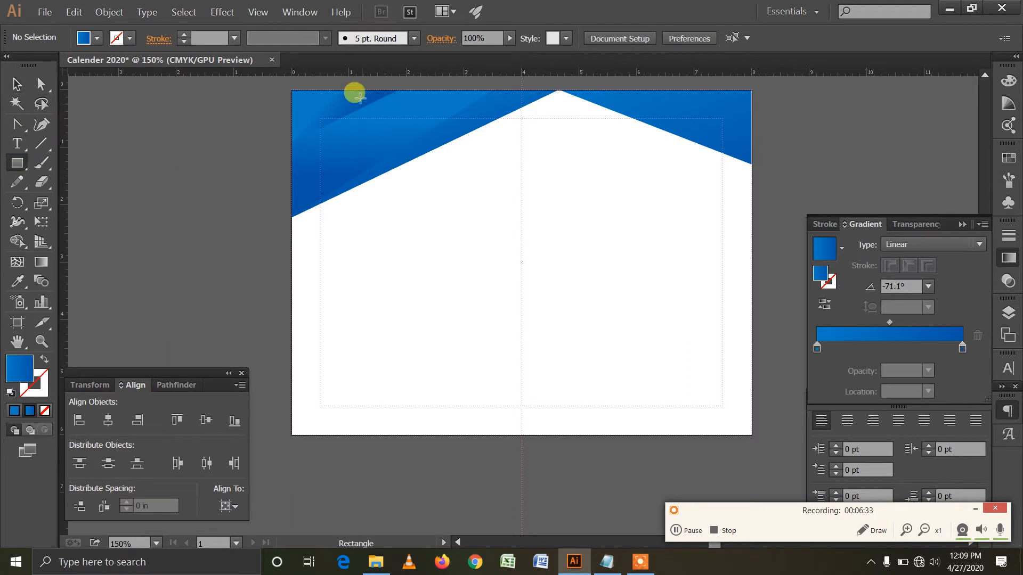
left_click(17, 136)
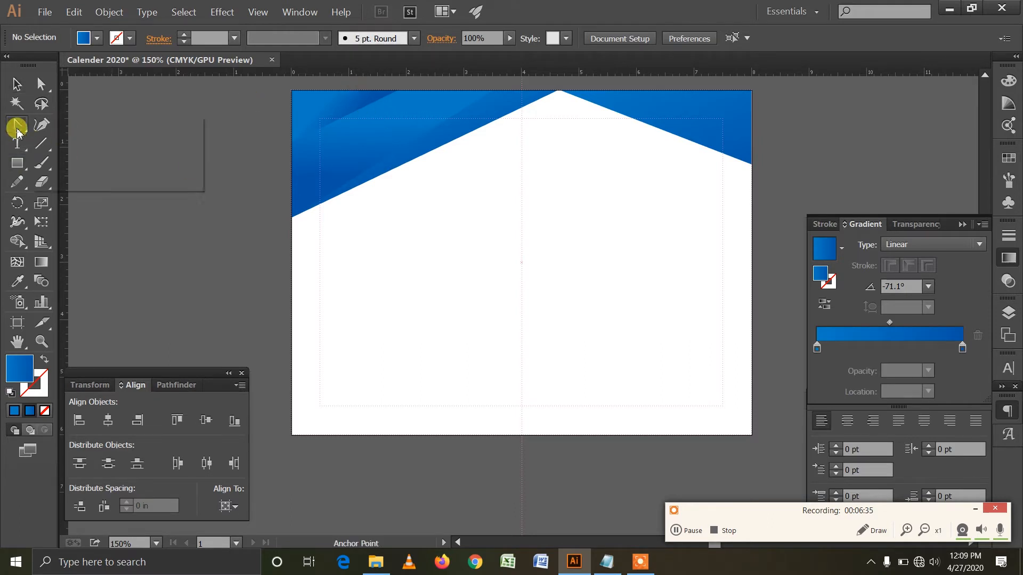
left_click(69, 126)
left_click(385, 152)
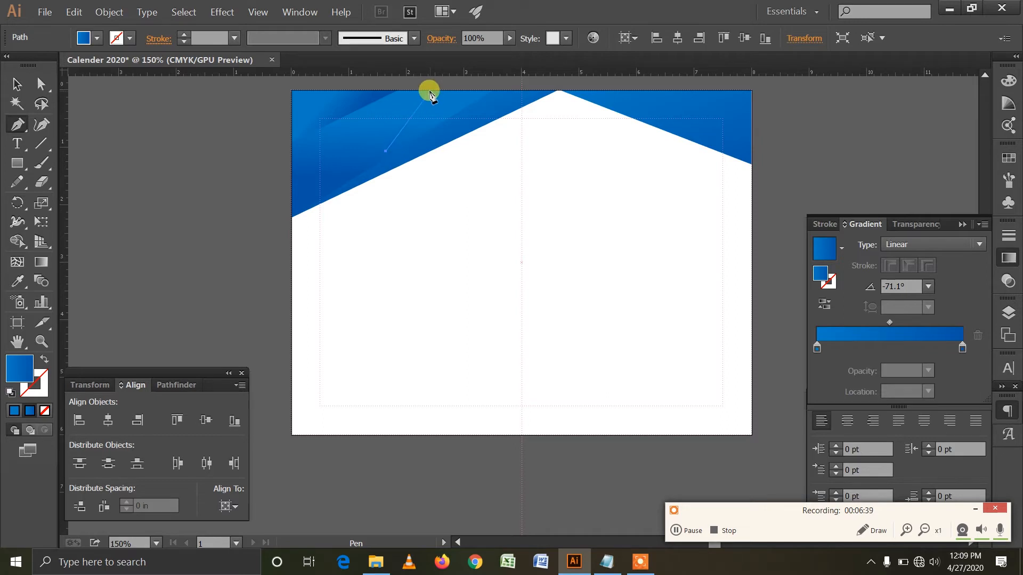
left_click(429, 90)
left_click(751, 92)
left_click(751, 296)
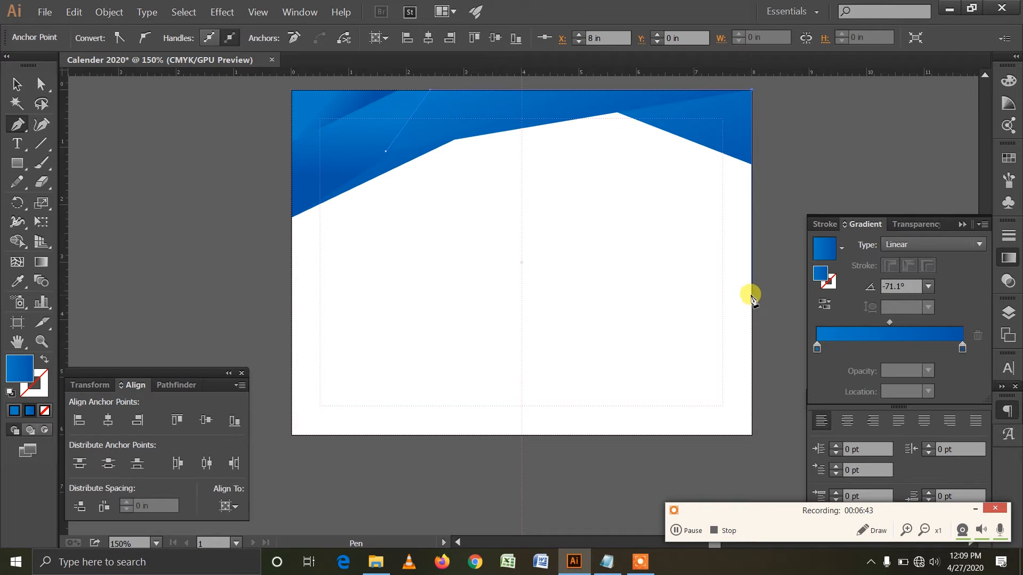
left_click(385, 151)
- Send the large four-sided shape to the back, behind the corner triangles, and clear its selection
left_click(16, 83)
right_click(510, 182)
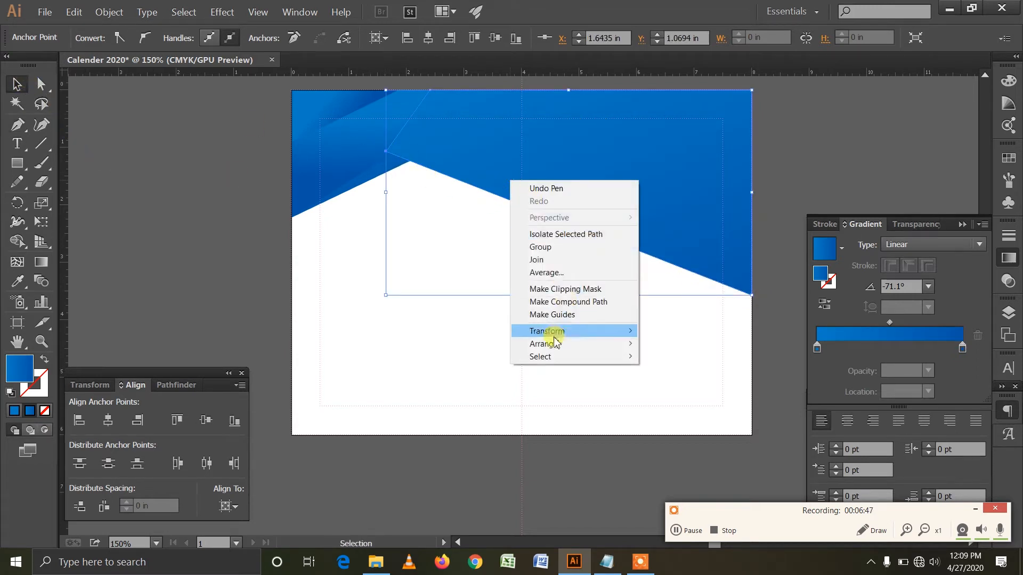
mouse_move(566, 345)
left_click(692, 384)
left_click(667, 299)
left_click(721, 142)
left_click(760, 274)
left_click(722, 262)
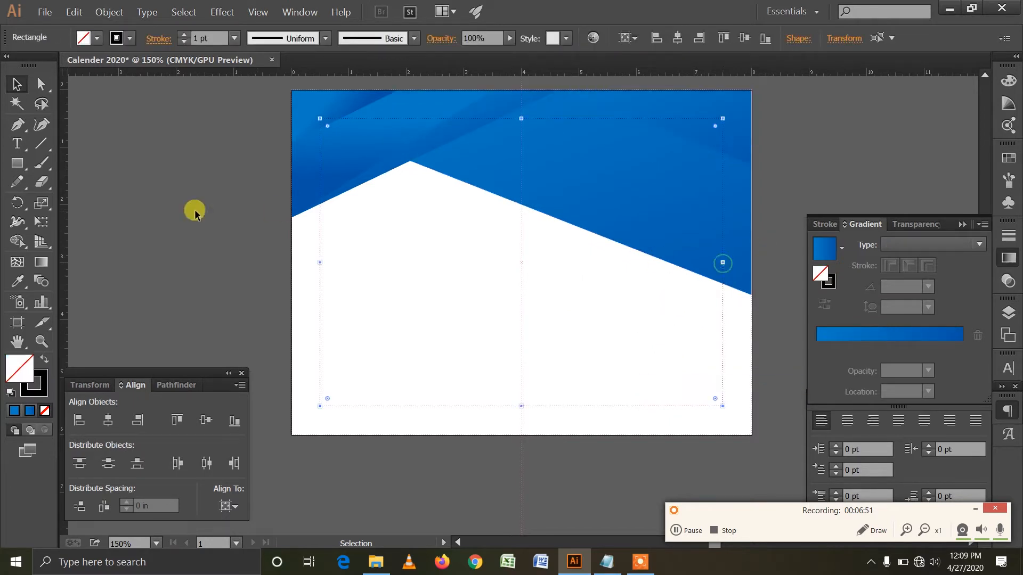
- Draw a small triangle about 1.3 in wide with the Pen tool, on the page's right edge at the large shape's lower corner
left_click(17, 124)
left_click(772, 316, "ctrl")
right_click(772, 315)
left_click(789, 420)
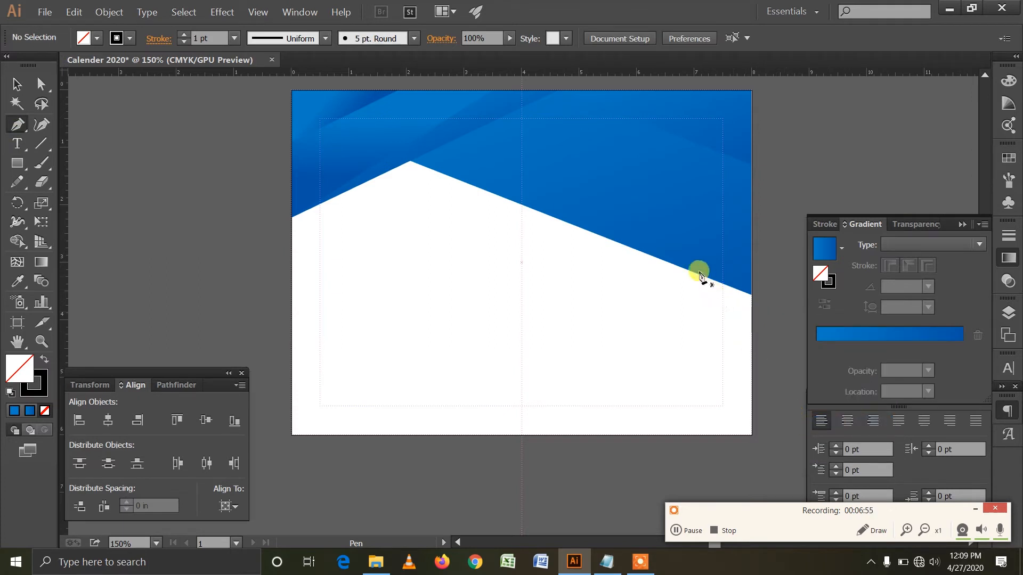
left_click(675, 256)
left_click(751, 289)
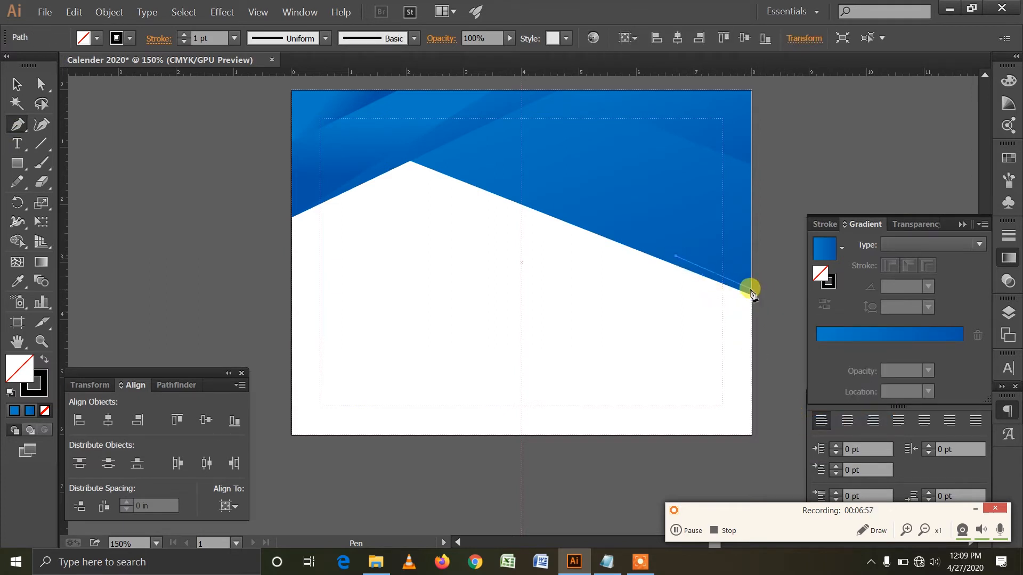
left_click(752, 334)
left_click(676, 258)
- Copy the blue gradient from the upper-left decoration onto the small right-edge triangle with the Eyedropper
left_click(15, 86)
left_click(18, 281)
left_click(347, 144)
- Send the small right-edge triangle to the back, behind the large four-sided shape, and clear the selection
left_click(15, 85)
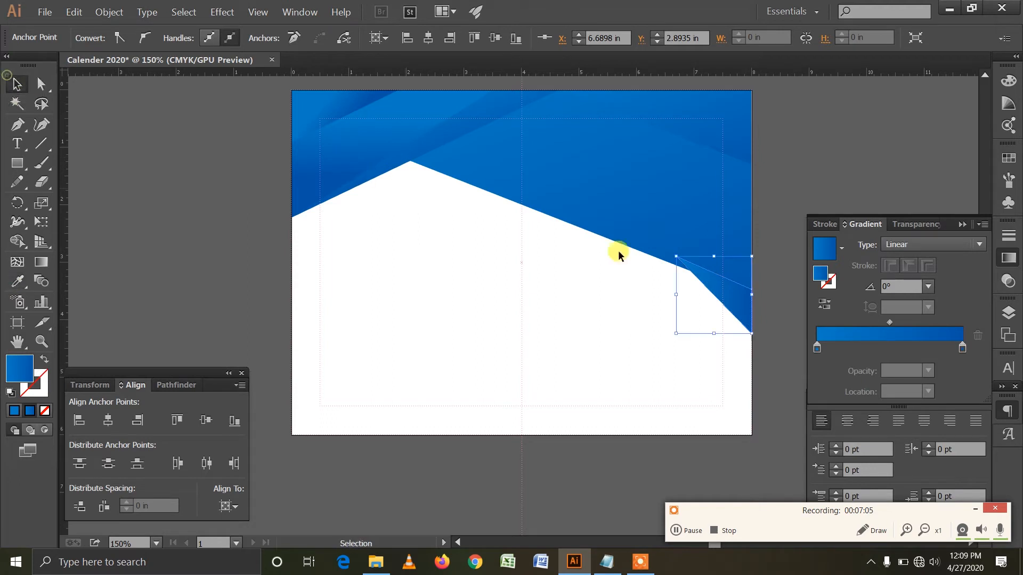
right_click(719, 291)
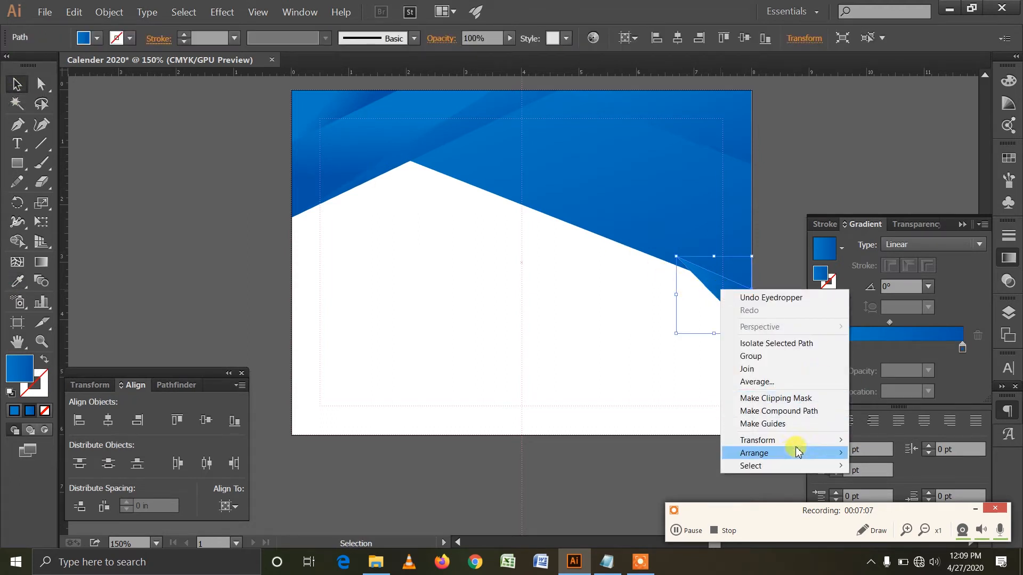
mouse_move(836, 452)
left_click(896, 491)
left_click(663, 199)
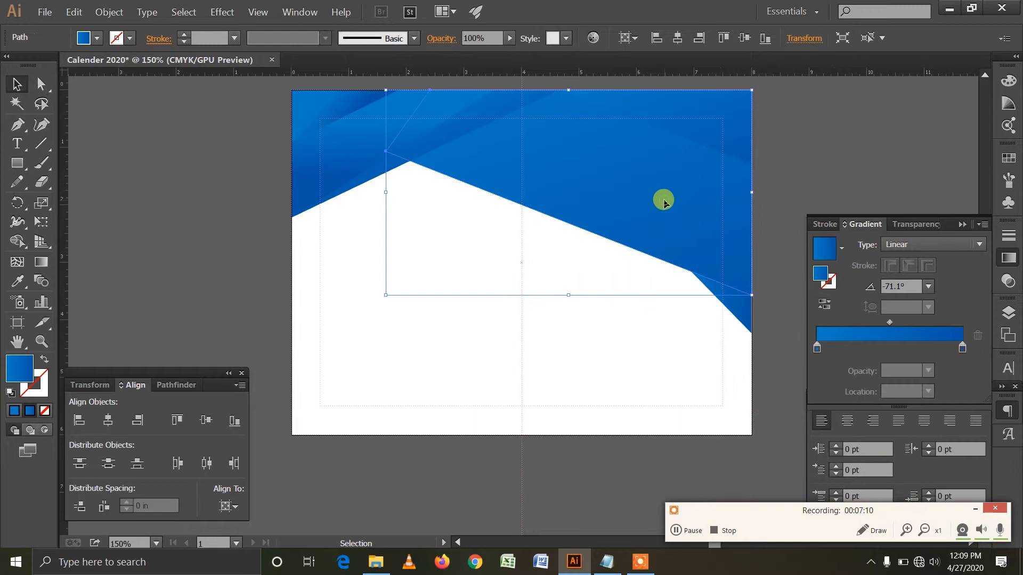
left_click(827, 147)
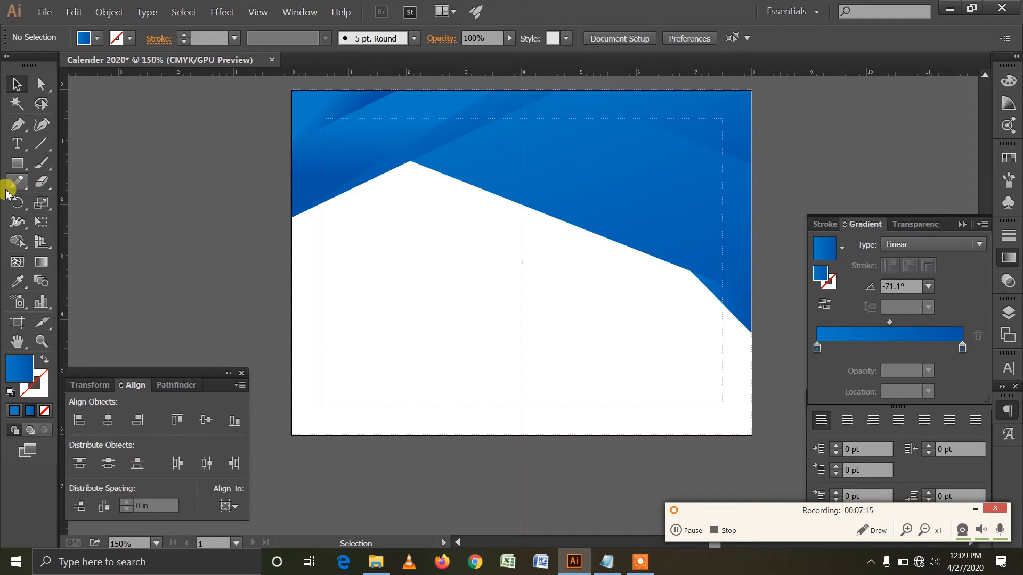
- Draw a rectangle about 3.5 by 2.6 in from the left margin to the vertical centre guide, resting on the bottom margin
left_click(17, 163)
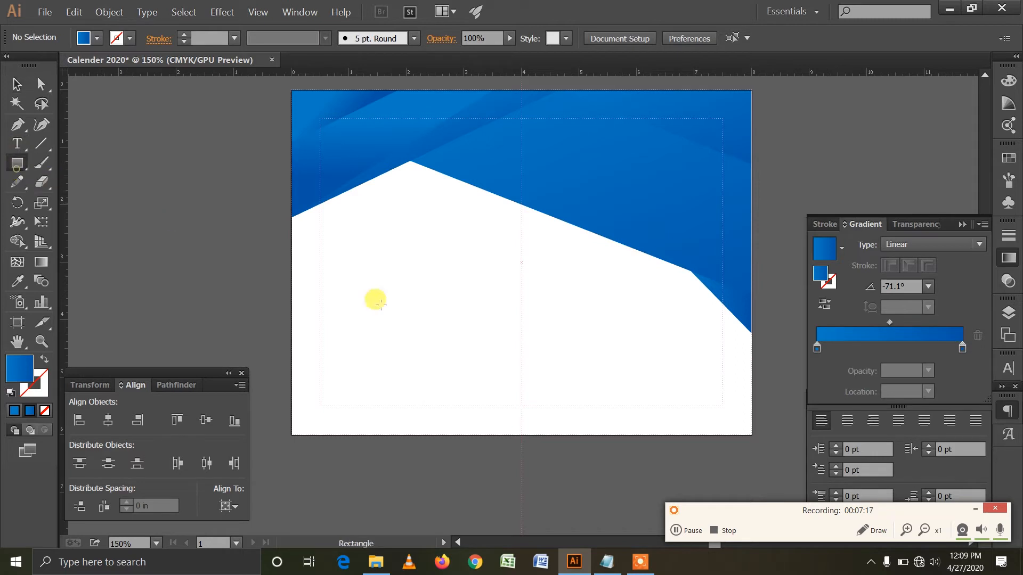
left_click_drag(319, 257, 521, 406)
left_click(17, 84)
left_click(226, 225)
- Draw a vertical line about 2.6 in long just right of the picture rectangle and give it a blue stroke (C 100, M 40)
left_click(39, 143)
left_click_drag(536, 259, 551, 406)
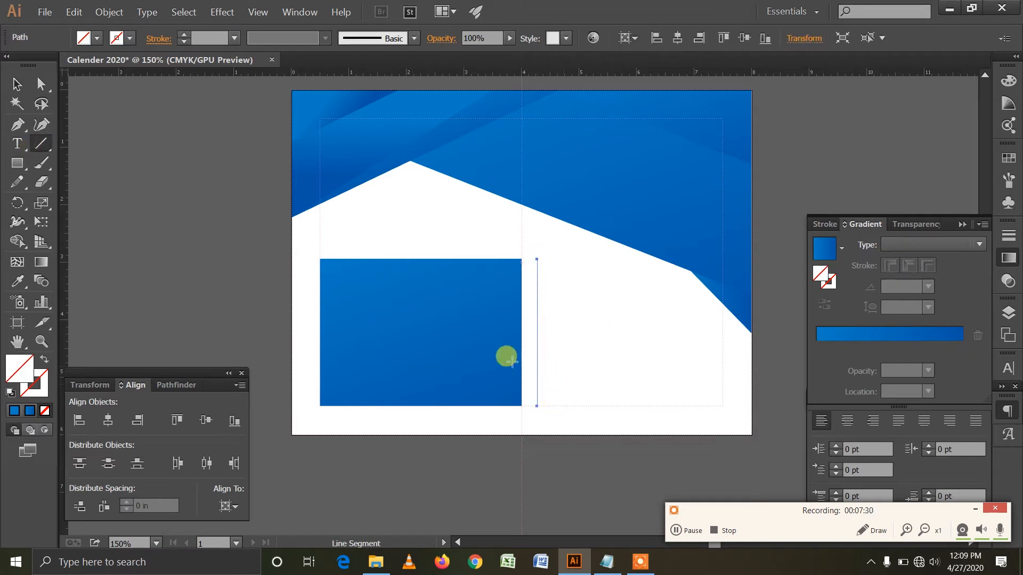
left_click(16, 84)
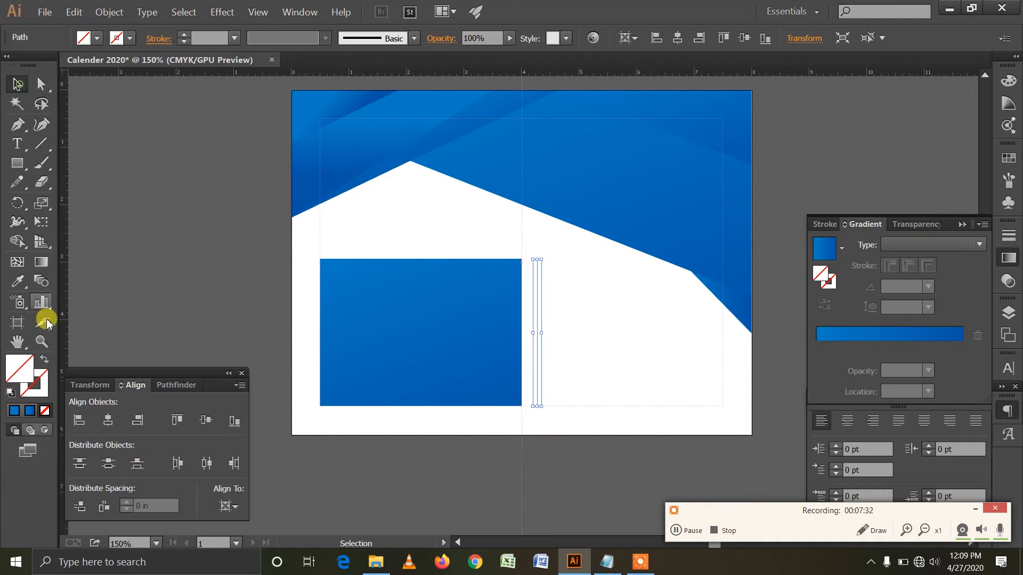
left_click(34, 382)
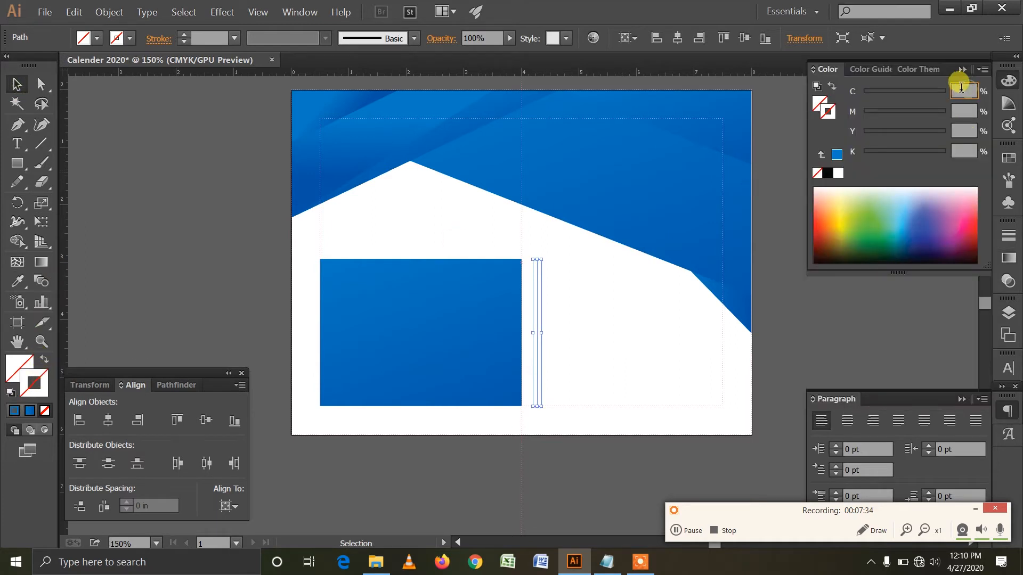
left_click(838, 155)
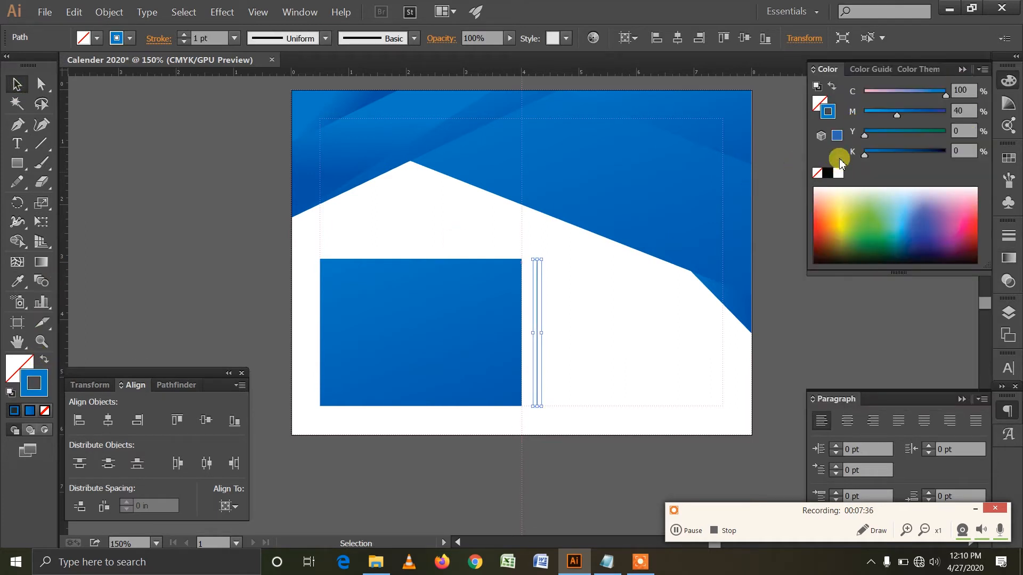
left_click(190, 183)
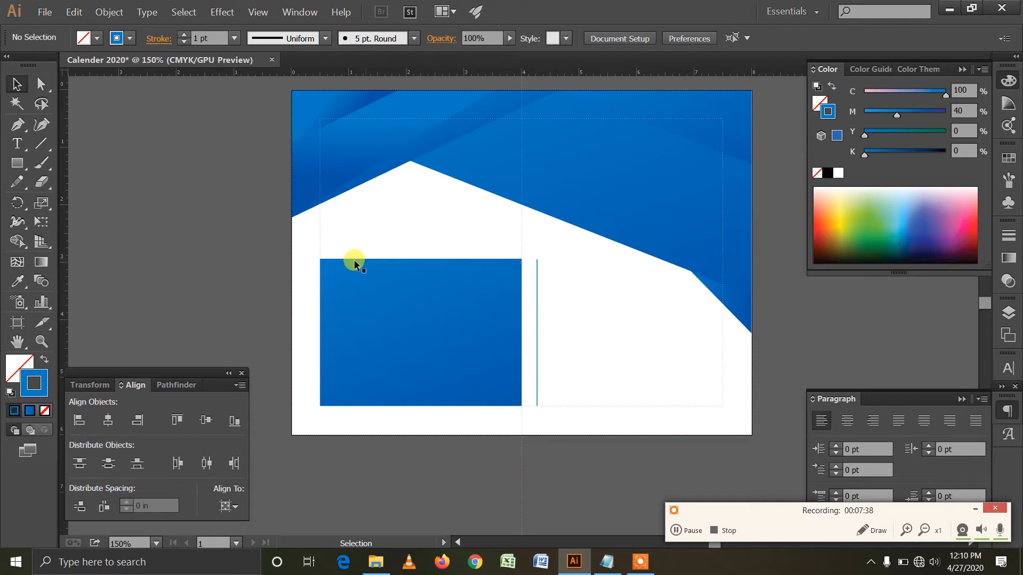
- Add the separate text objects JANUARY and 2020 beside the page and place JANUARY next to 2020
left_click(17, 143)
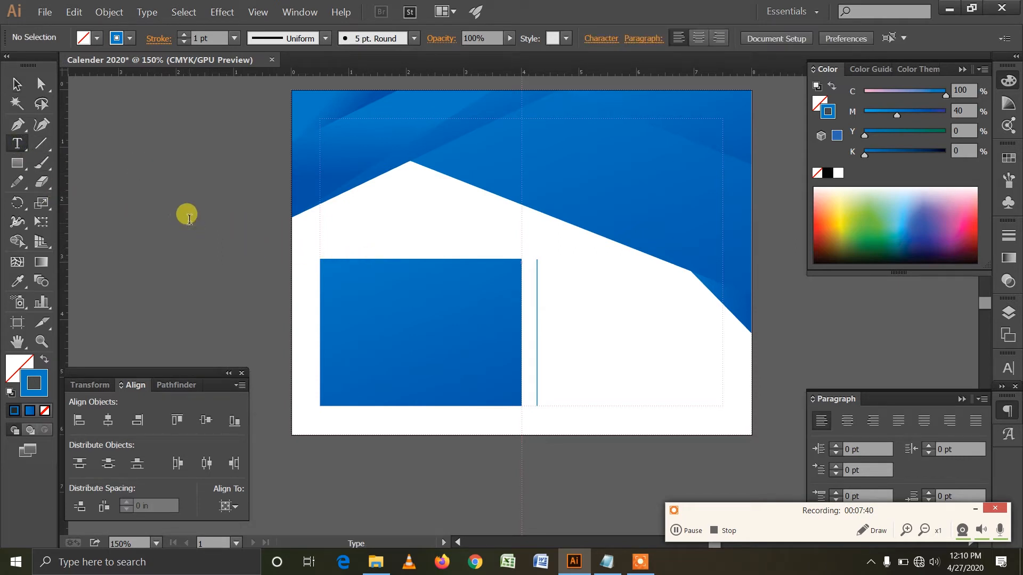
left_click(190, 219)
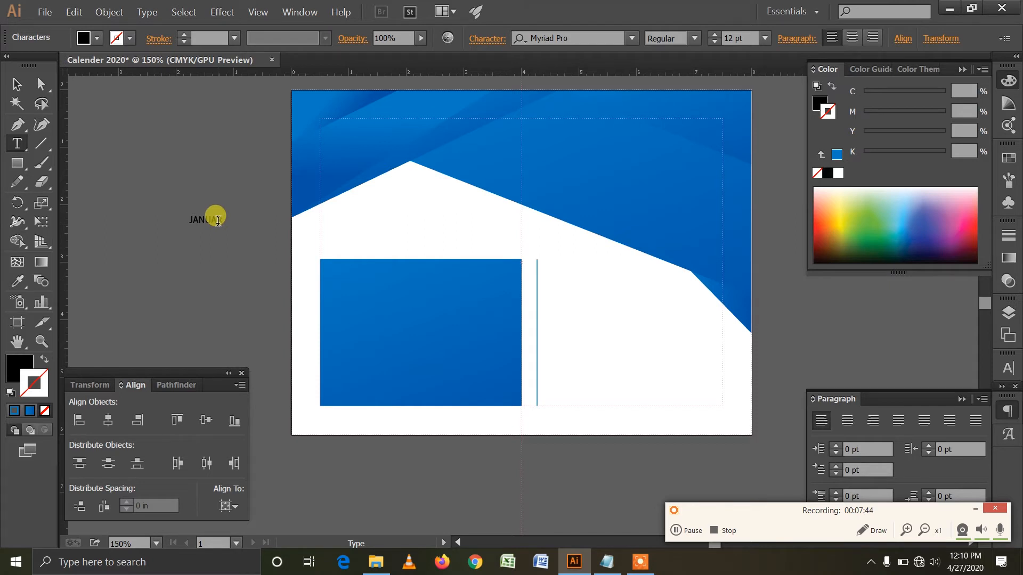
left_click(227, 263, "ctrl")
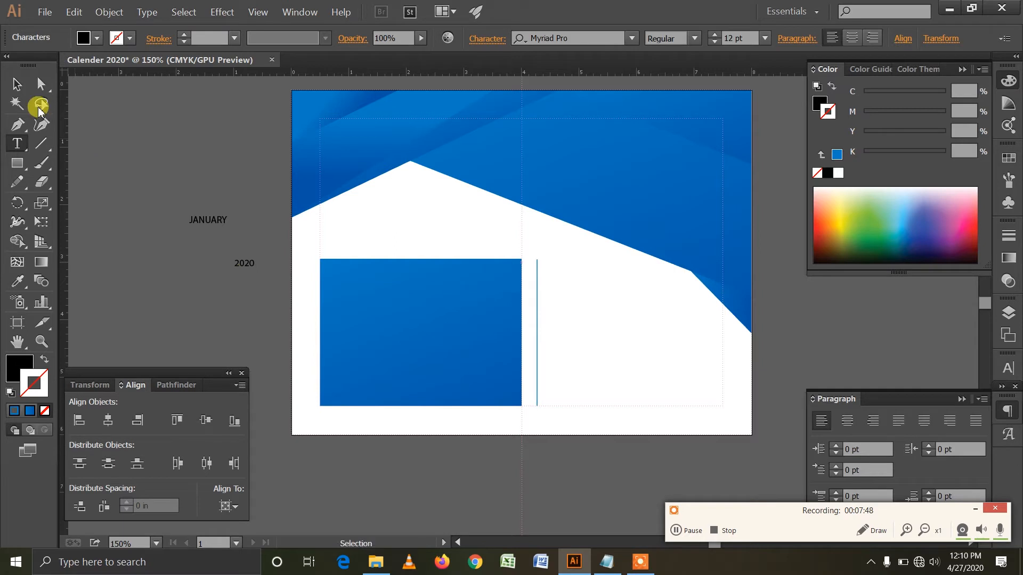
left_click(16, 84)
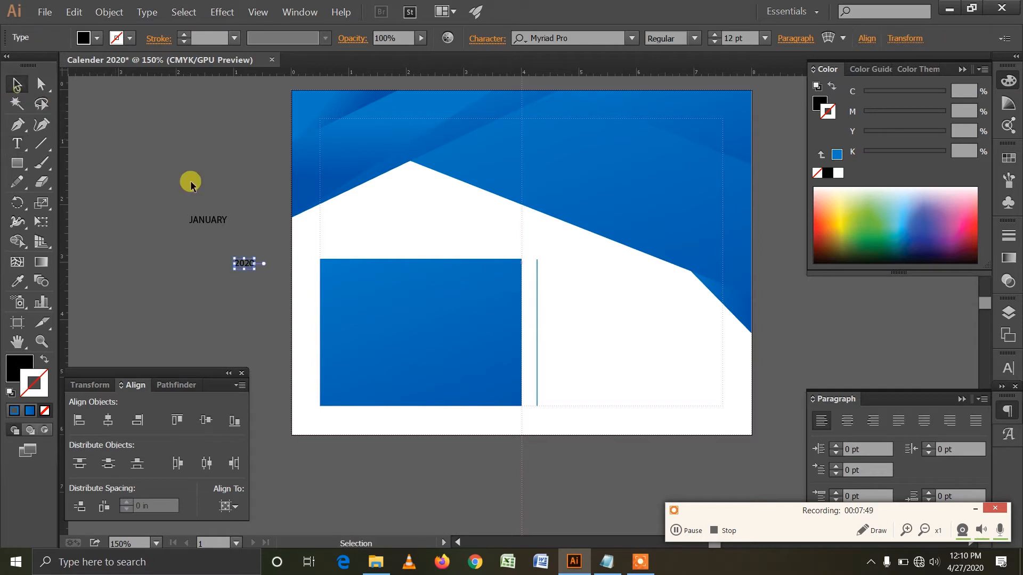
left_click(226, 208)
left_click_drag(210, 220, 230, 262)
left_click(315, 306)
- Set the font of both JANUARY and 2020 to Trade Gothic LT Bold
left_click_drag(184, 235, 264, 274)
left_click(568, 37)
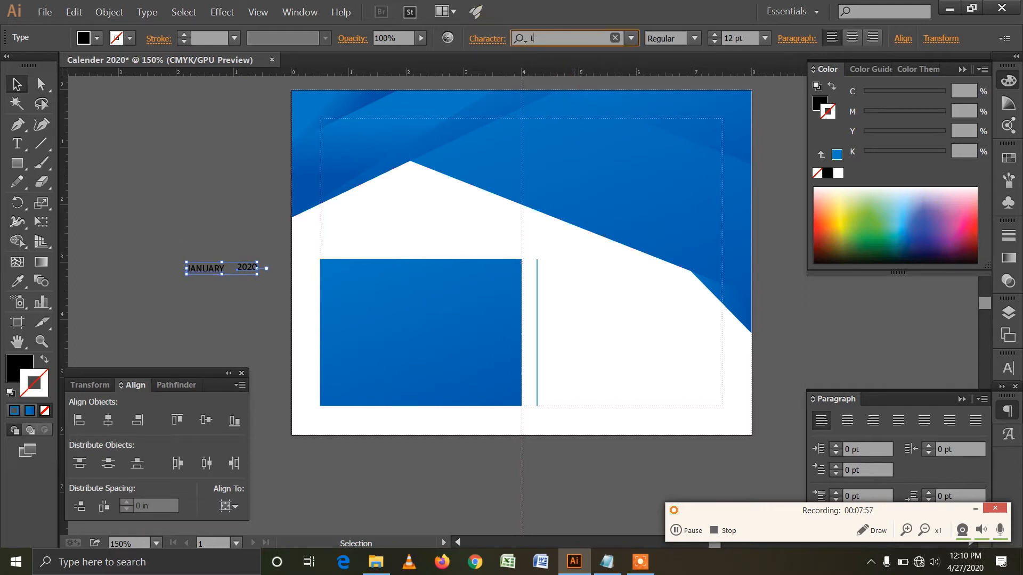
type("trade")
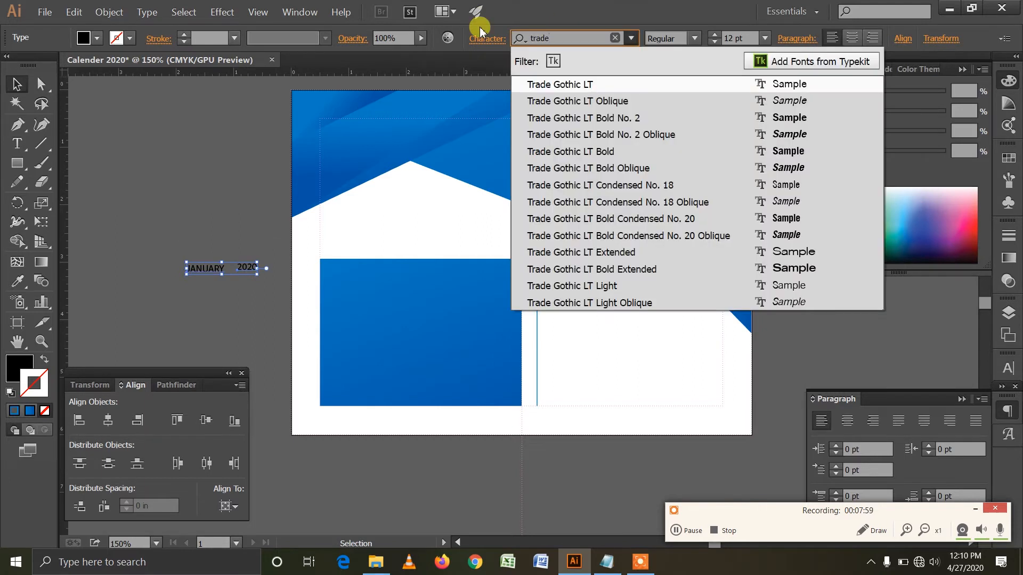
left_click(813, 154)
- Fill the JANUARY and 2020 texts with the same blue as the line and remove their stroke
left_click(218, 291)
left_click(248, 270)
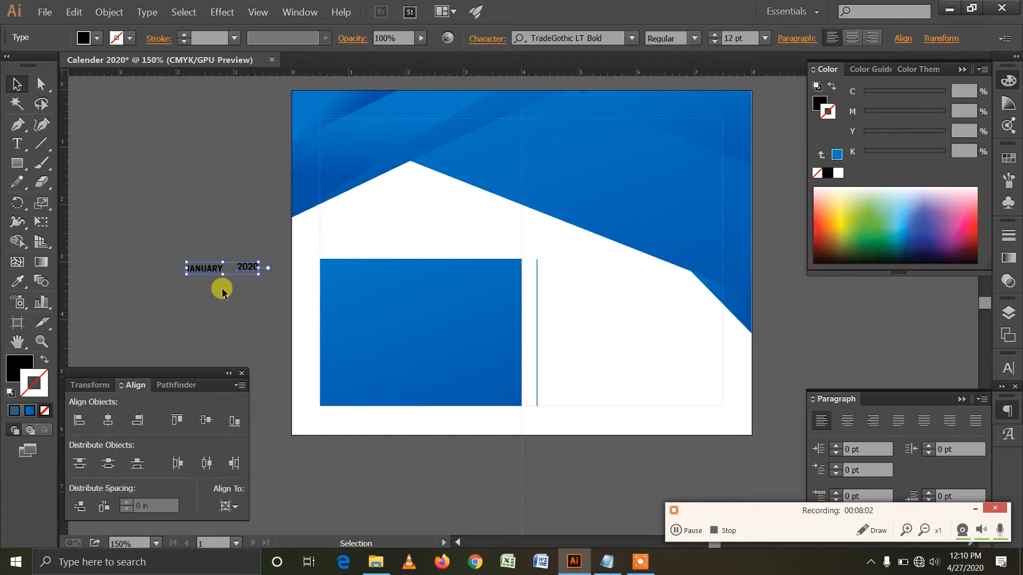
left_click(223, 292)
left_click(244, 273)
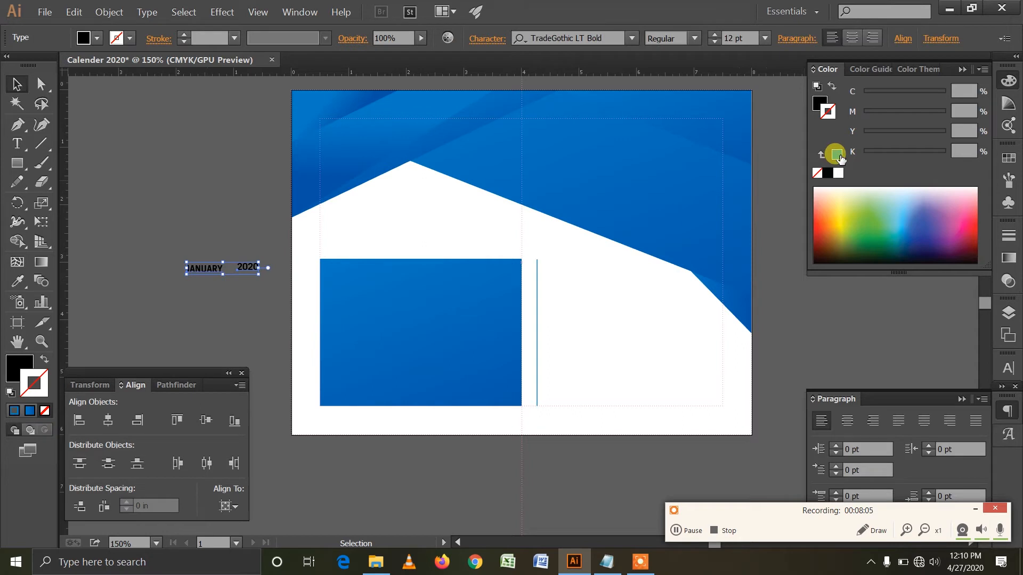
left_click(836, 155)
left_click(44, 360)
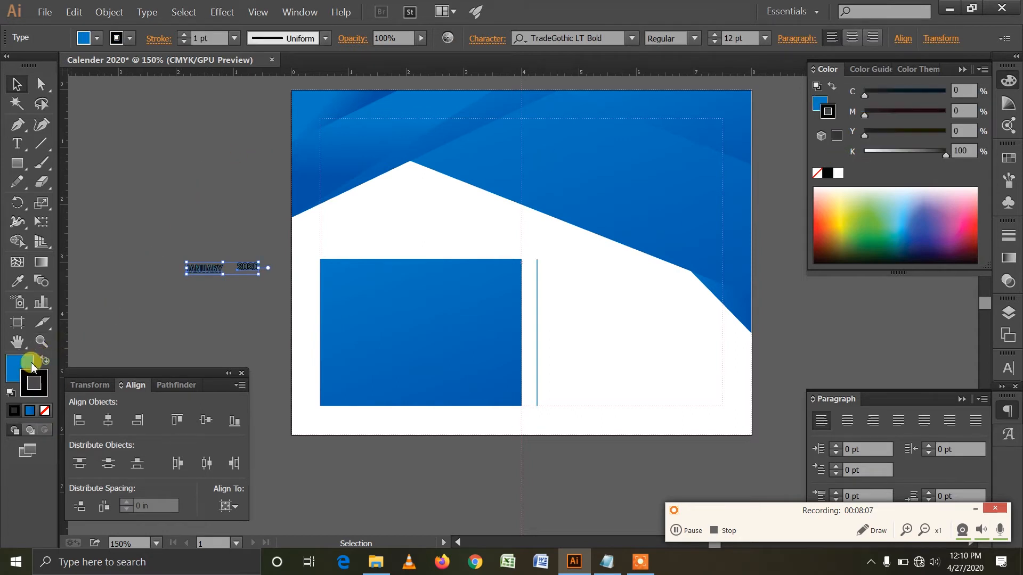
left_click(45, 410)
left_click(25, 366)
- Set JANUARY and 2020 to 45 pt and move them above the picture rectangle, starting at the left margin
left_click(179, 241)
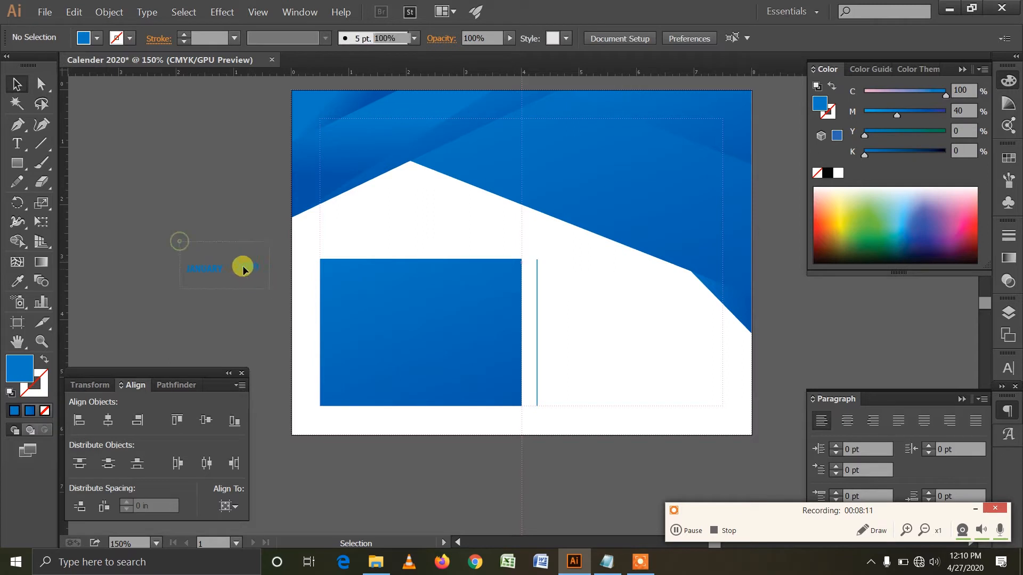
left_click(244, 273)
left_click(745, 38)
type("45")
key("Return")
left_click_drag(278, 234, 360, 233)
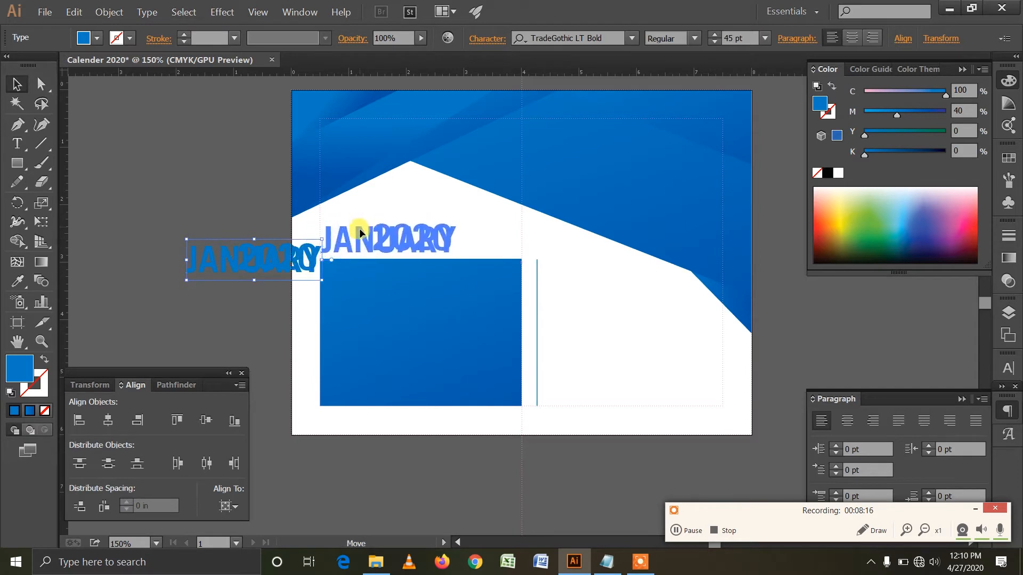
- Set the size of both JANUARY and 2020 to 30 pt
left_click(225, 222)
left_click(392, 231)
left_click(735, 38)
type("30")
key("Return")
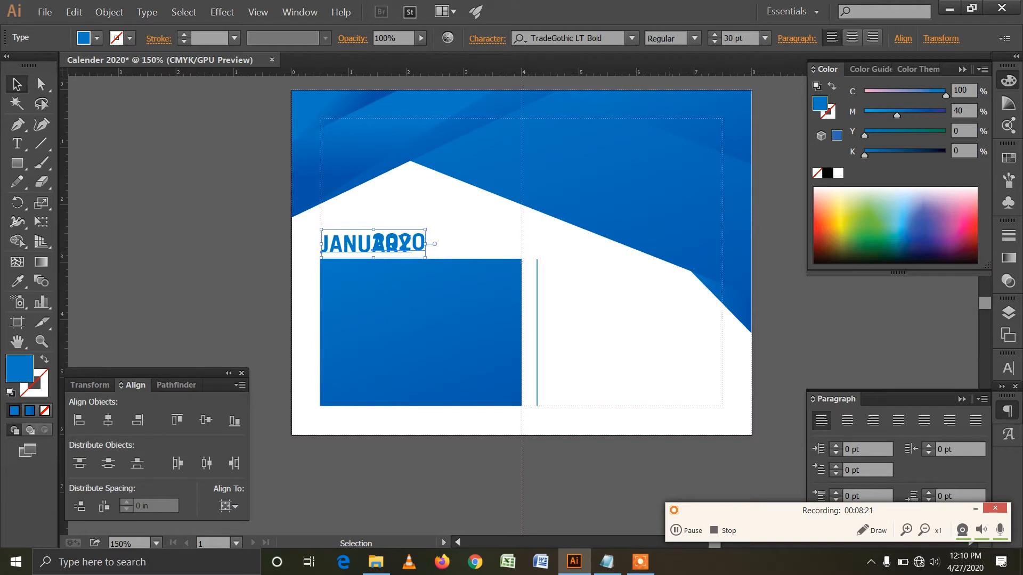
- Move 2020 to the picture rectangle's right end, align it vertically centred with JANUARY, and position both just above the rectangle
left_click(240, 201)
left_click(421, 245)
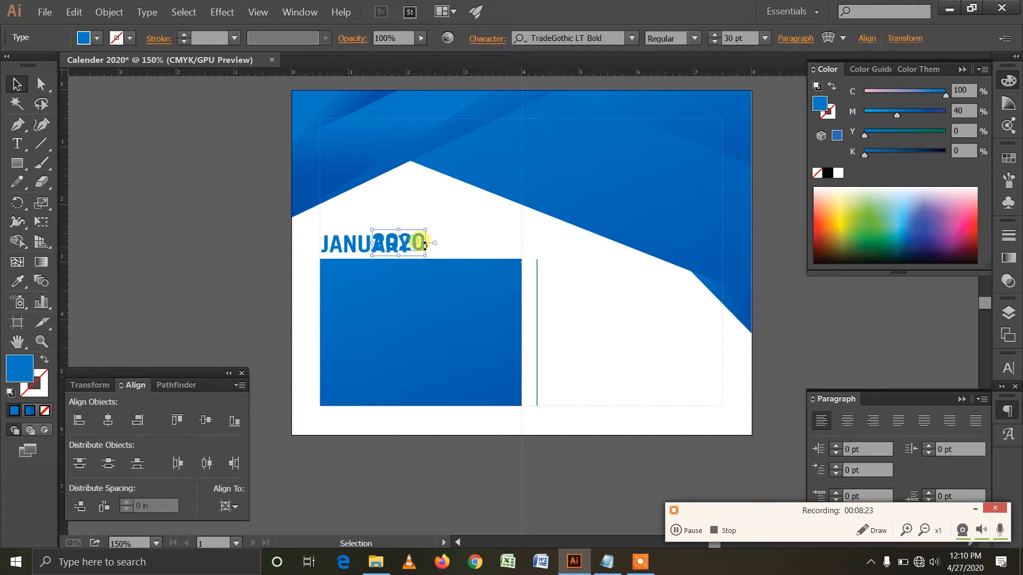
left_click_drag(458, 254, 515, 251)
left_click(388, 240, "shift")
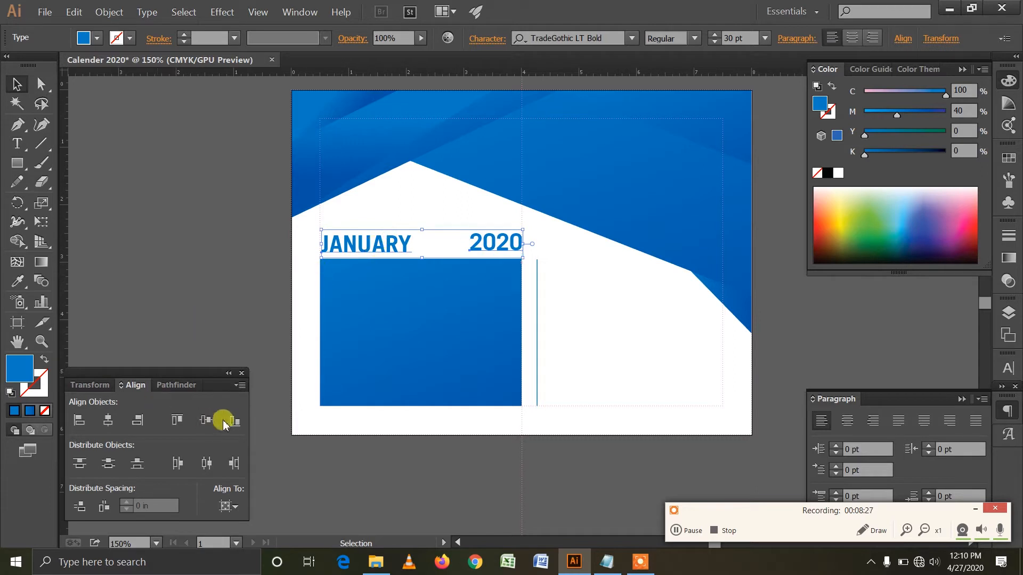
left_click(206, 419)
left_click_drag(380, 256, 380, 238)
left_click(819, 312)
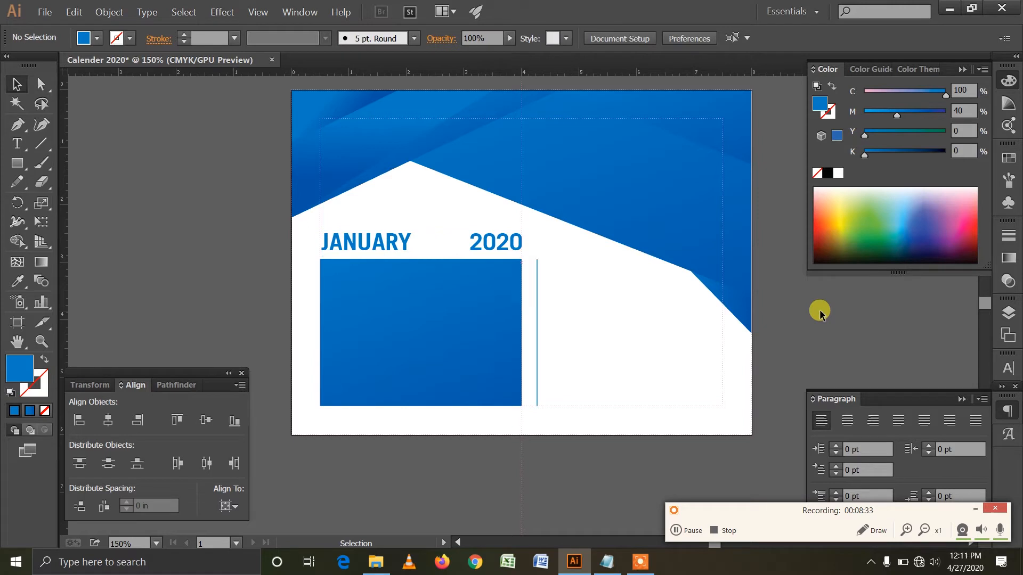
- Draw a blue square about 0.7 in wide on the canvas beside the page
left_click(17, 163)
left_click_drag(152, 182, 169, 237)
left_click_drag(169, 220, 191, 221)
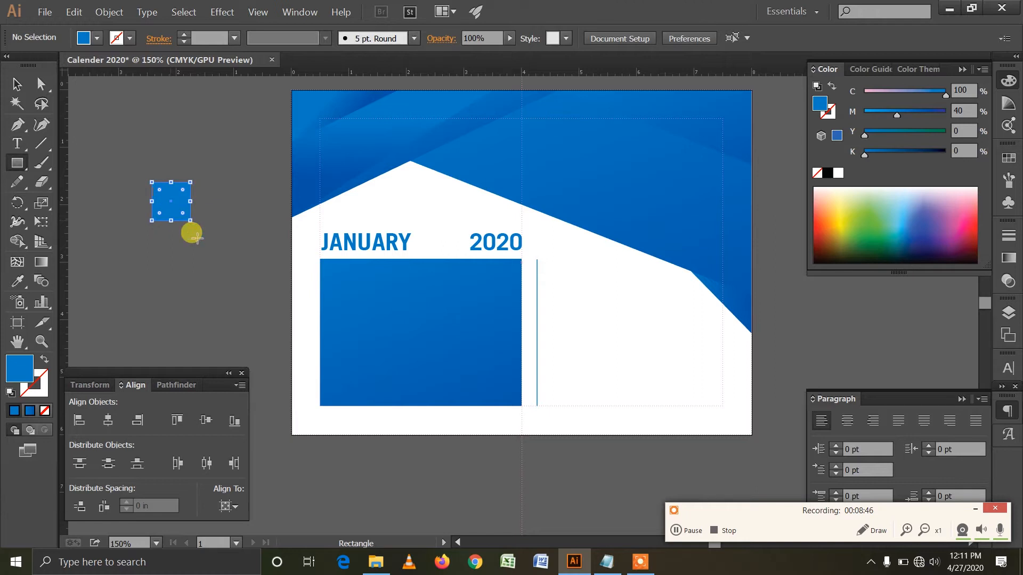
- Add the text 1 with a white fill and place it on the small blue square
left_click(17, 144)
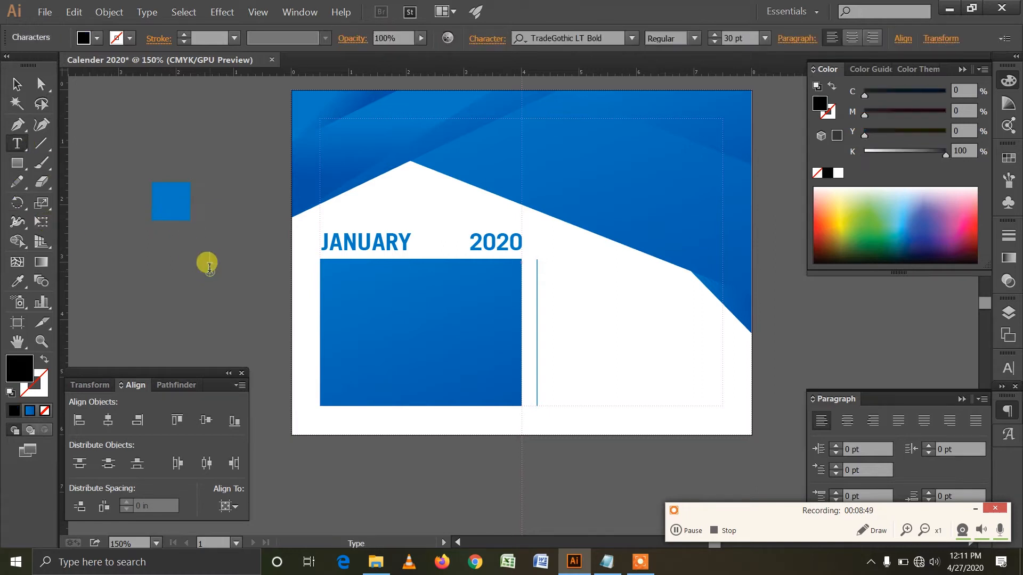
key("Escape")
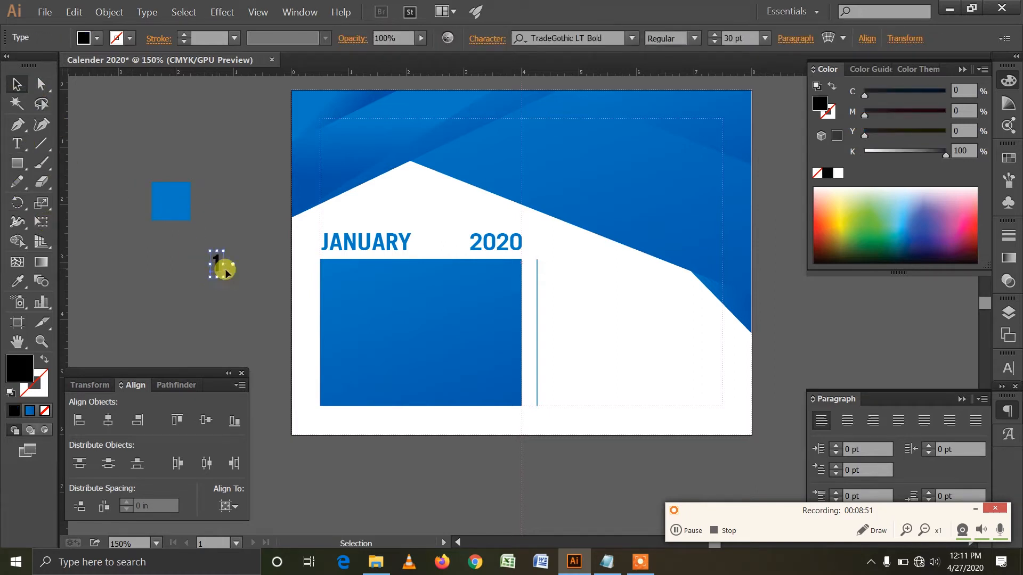
left_click(837, 174)
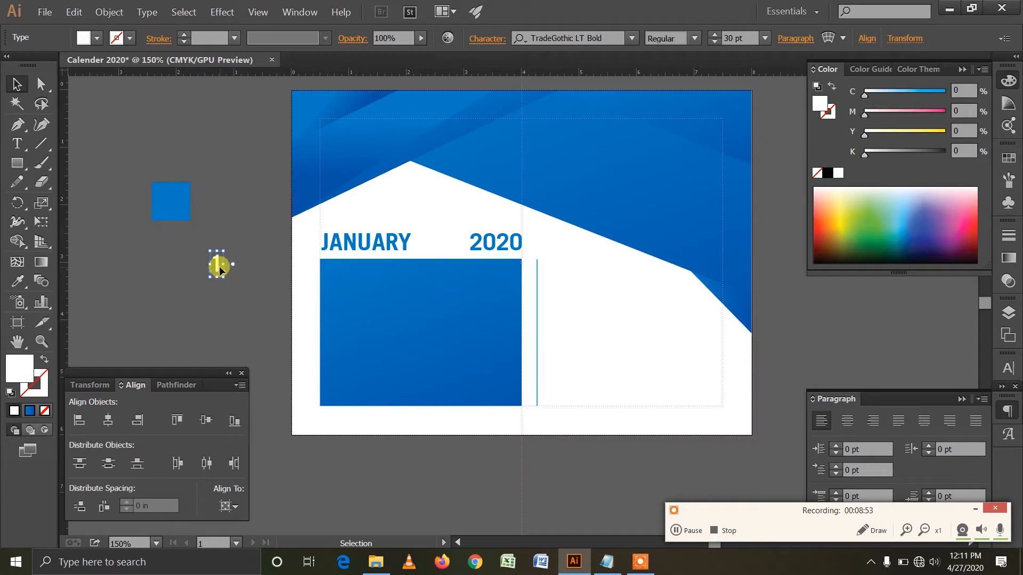
left_click_drag(172, 202, 174, 201)
left_click(184, 148)
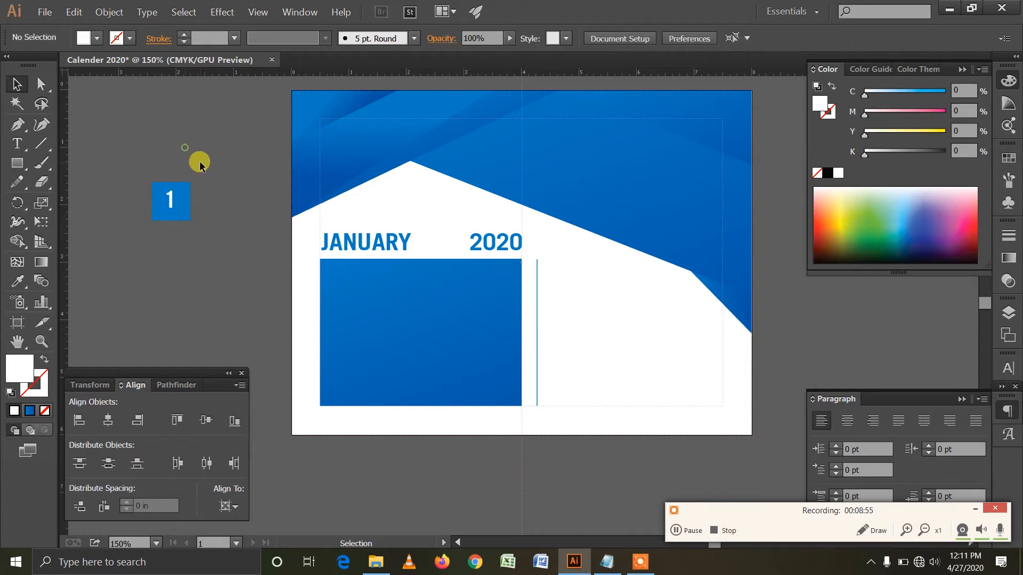
- Set alignment relative to the selection and centre the 1 horizontally and vertically on the blue square
left_click_drag(199, 162, 151, 286)
left_click(233, 507)
left_click(267, 450)
left_click(107, 421)
left_click(206, 421)
left_click(201, 288)
left_click_drag(209, 257, 153, 170)
left_click(216, 230)
- Enlarge the number 1 to about 41 pt and realign it with the blue square
left_click(174, 208)
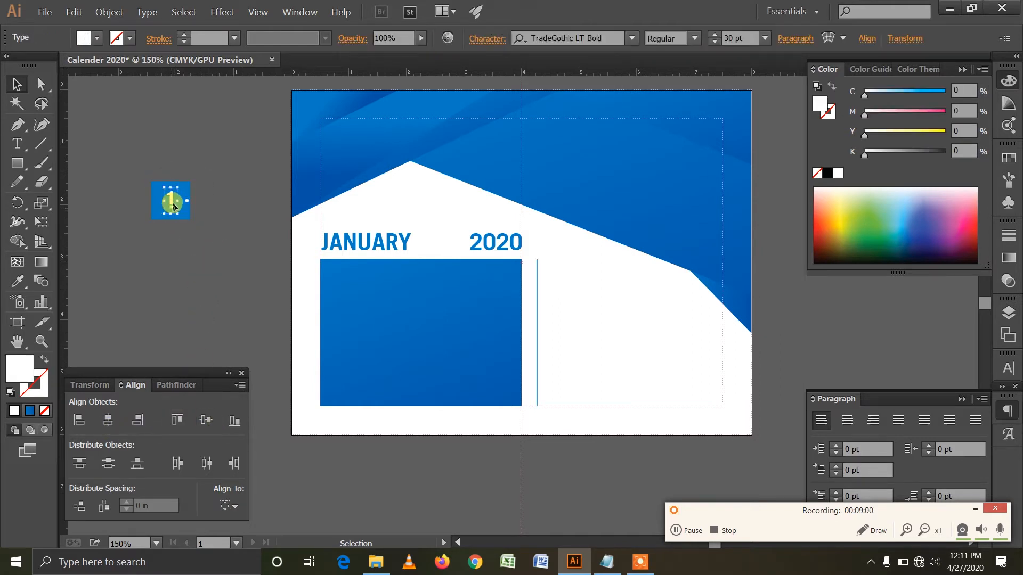
left_click_drag(210, 226, 150, 180)
left_click(140, 420)
left_click(207, 420)
left_click(206, 277)
left_click(170, 201)
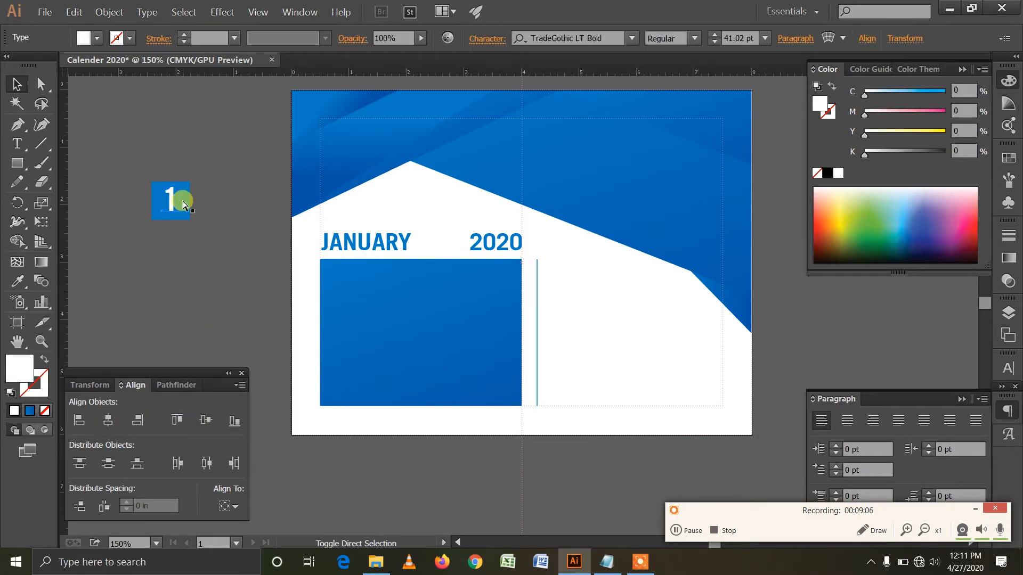
- Convert the number 1 to outlines and centre it on the blue square
left_click(244, 238)
left_click_drag(132, 160, 218, 235)
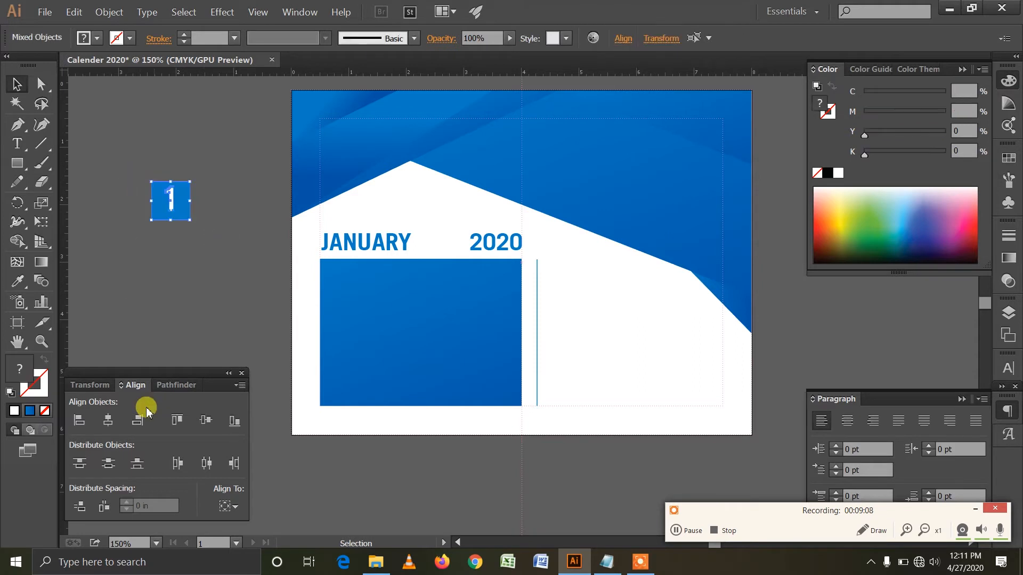
left_click(183, 278)
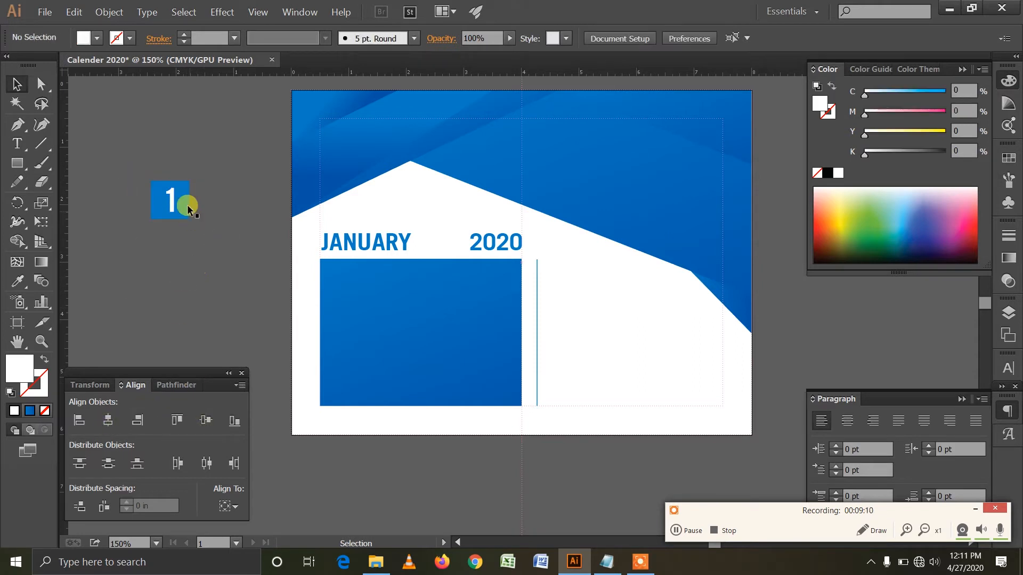
left_click(176, 191)
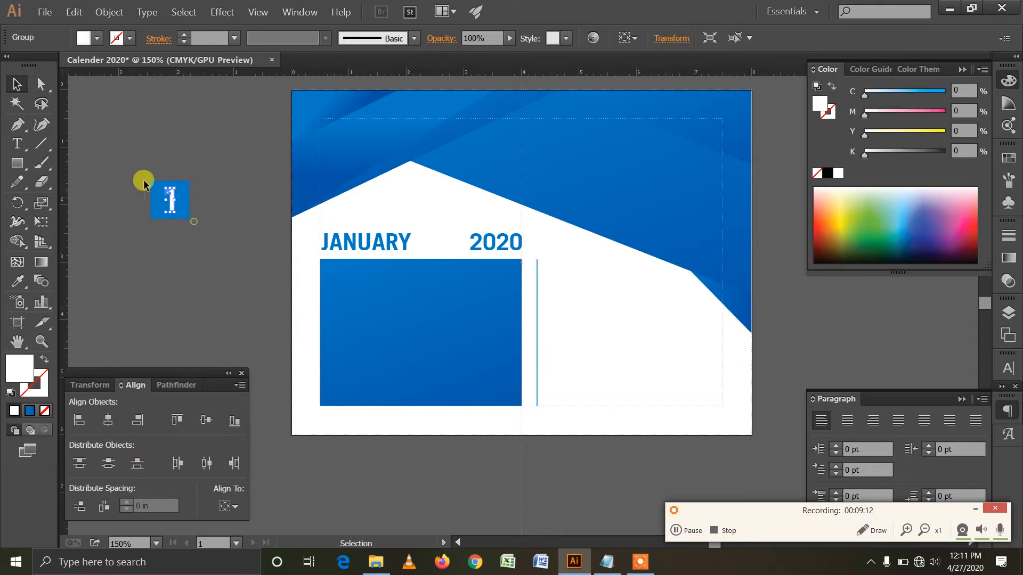
- Move the square with the 1 to the left margin above JANUARY and arrange it in front of the corner decoration
left_click_drag(142, 180, 198, 225)
left_click_drag(350, 209, 347, 212)
right_click(347, 212)
mouse_move(453, 305)
left_click(482, 314)
left_click(280, 313)
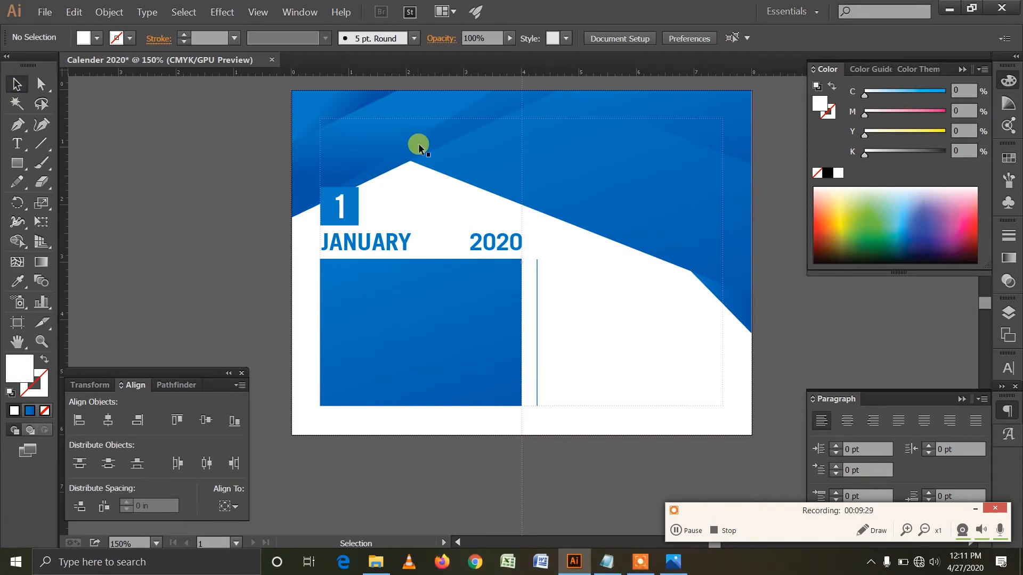
- Shorten the selected upper-left decoration shapes by about 0.3 in from their lower edge
left_click(350, 134)
left_click(335, 113, "shift")
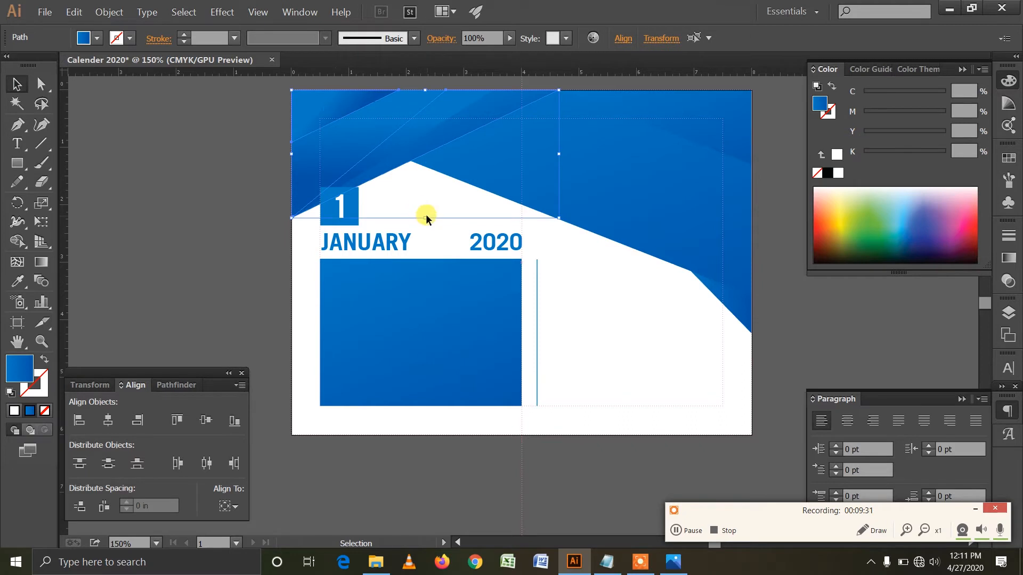
left_click_drag(426, 218, 427, 202)
left_click(399, 215)
- Shift the square with the 1 slightly down and lower JANUARY and 2020 to sit right on the picture rectangle's upper edge
left_click(345, 210)
left_click(346, 204, "shift")
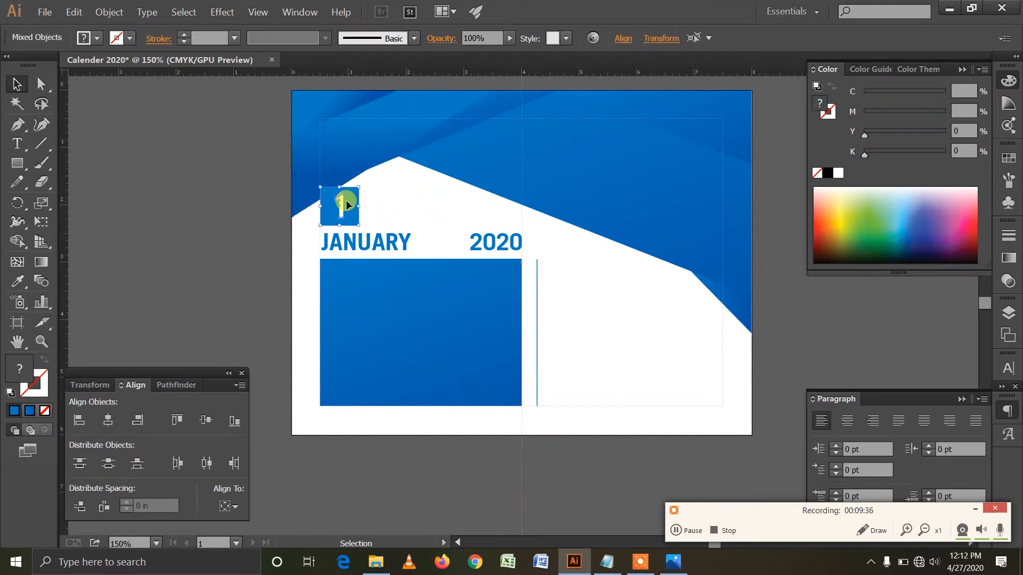
left_click(411, 210)
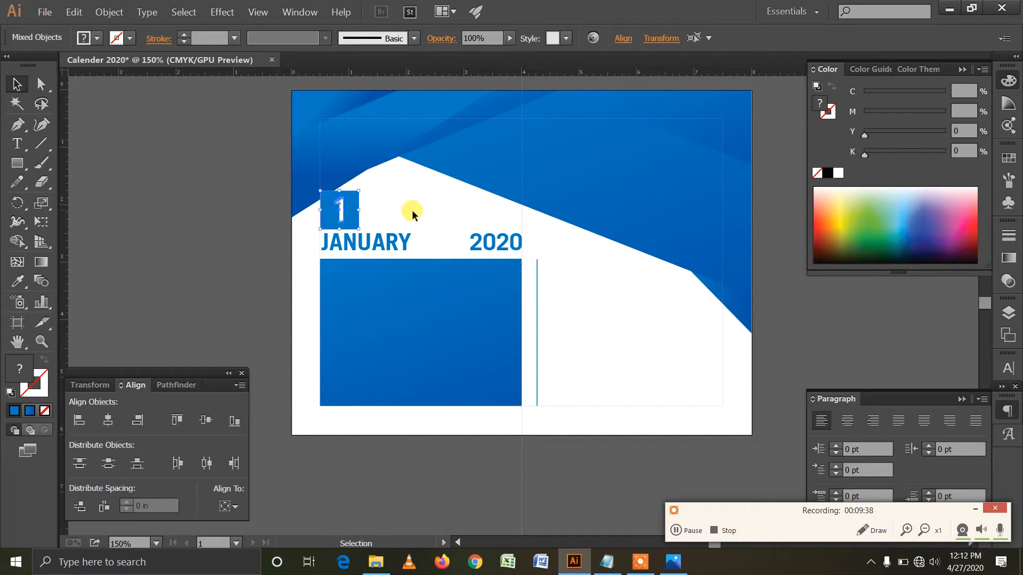
left_click(393, 239)
left_click_drag(380, 242, 380, 245)
left_click(360, 204)
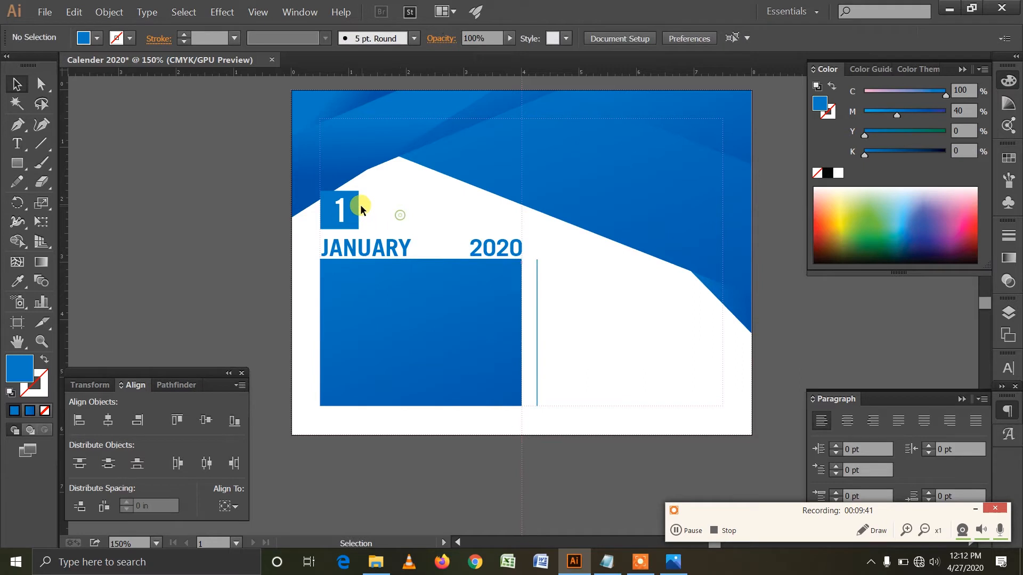
- Group the blue square with its number 1 and scale the tile down proportionally to about 0.55 in above JANUARY
left_click(343, 212)
left_click(341, 213, "shift")
right_click(342, 207)
left_click(377, 265)
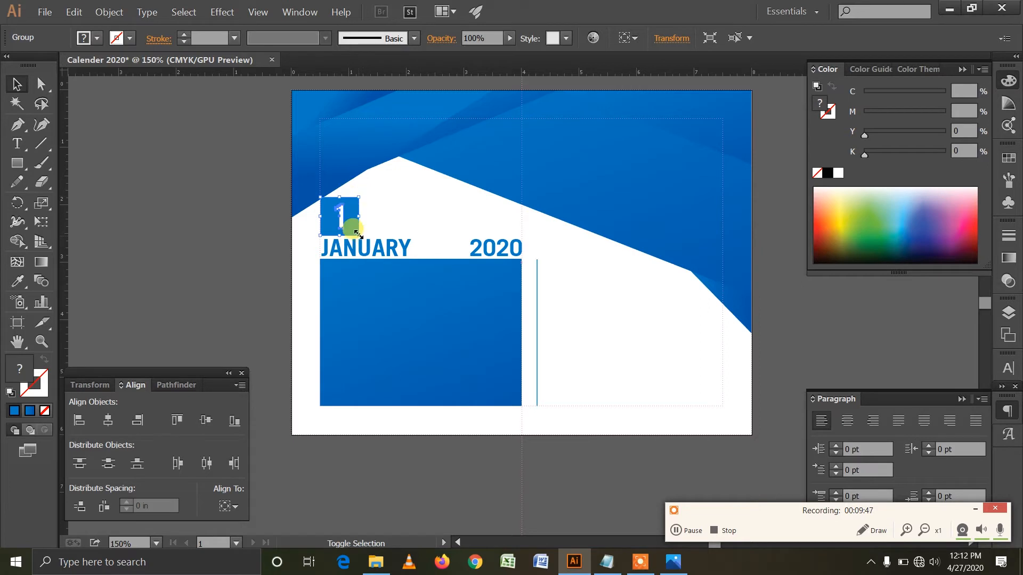
left_click_drag(349, 229, 342, 222)
left_click(352, 221)
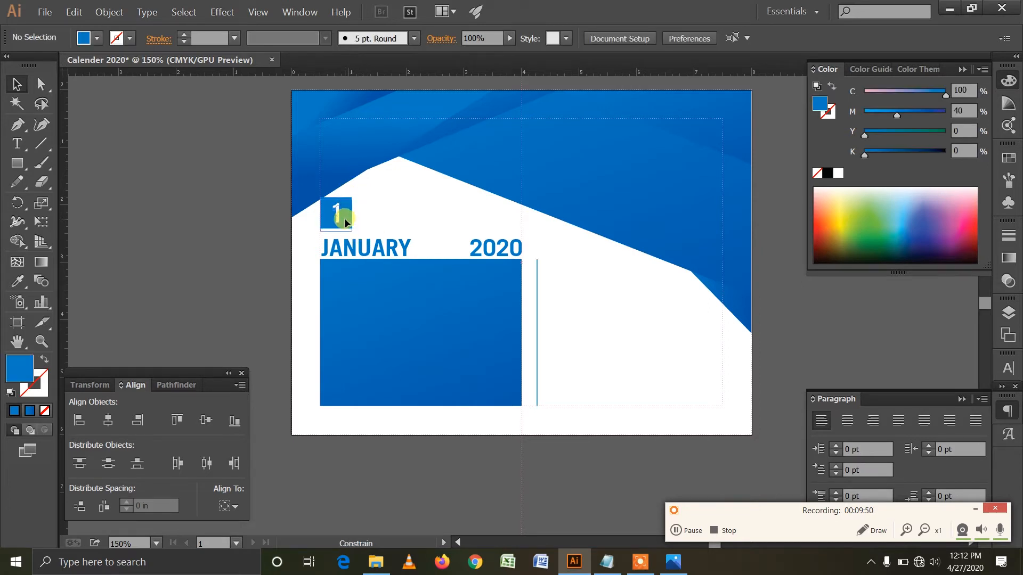
left_click_drag(416, 208, 235, 190)
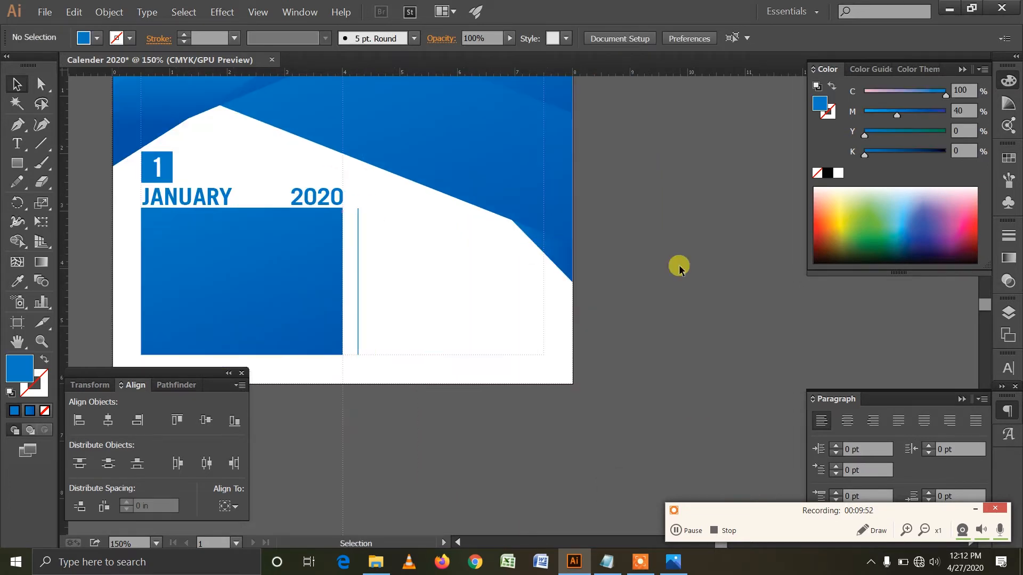
left_click_drag(478, 227, 596, 228)
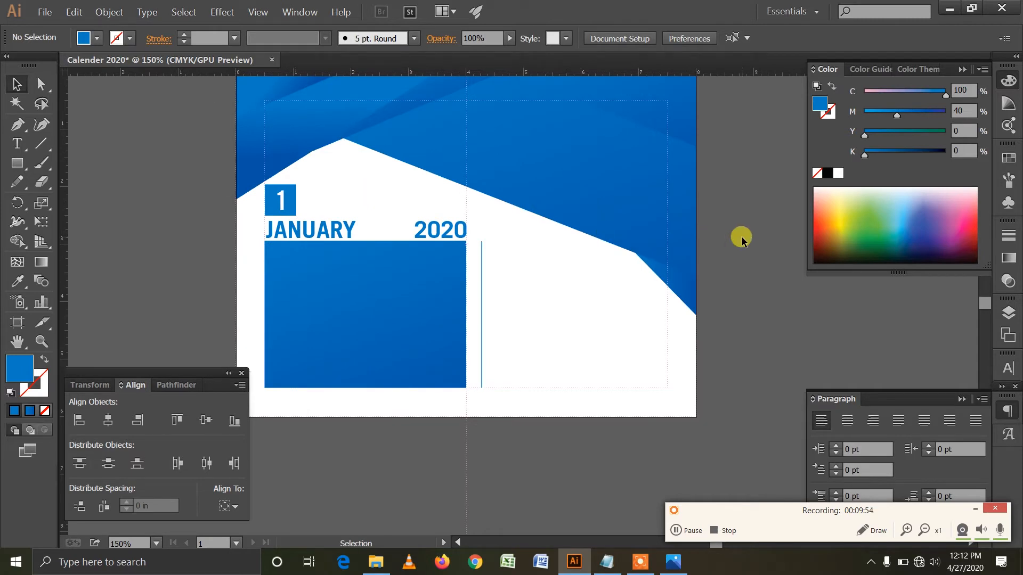
scroll(458, 270, "up", 2)
scroll(532, 299, "down", 4)
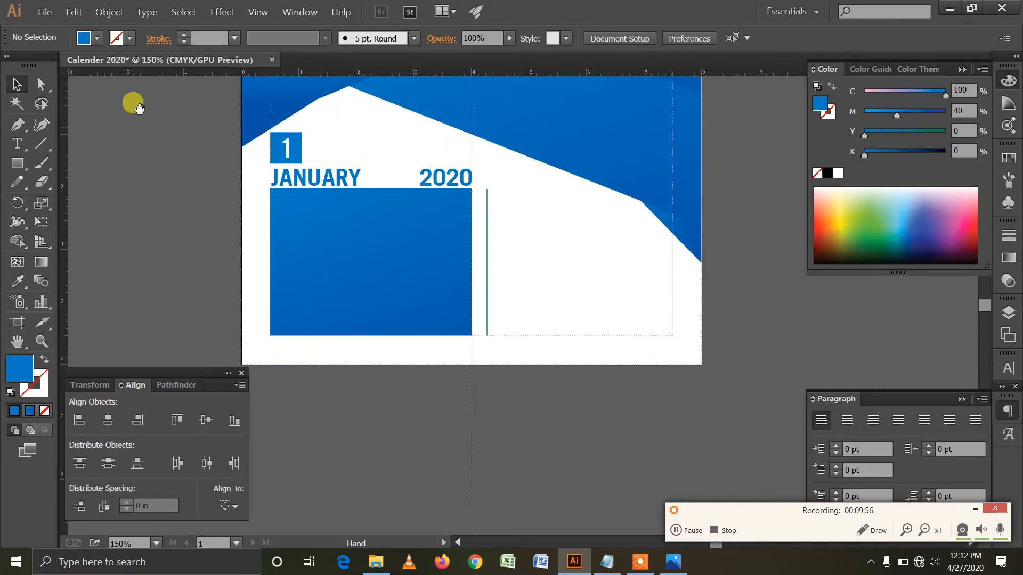
- Open Company info.ai from the Calender folder and copy all of its company details
left_click(51, 14)
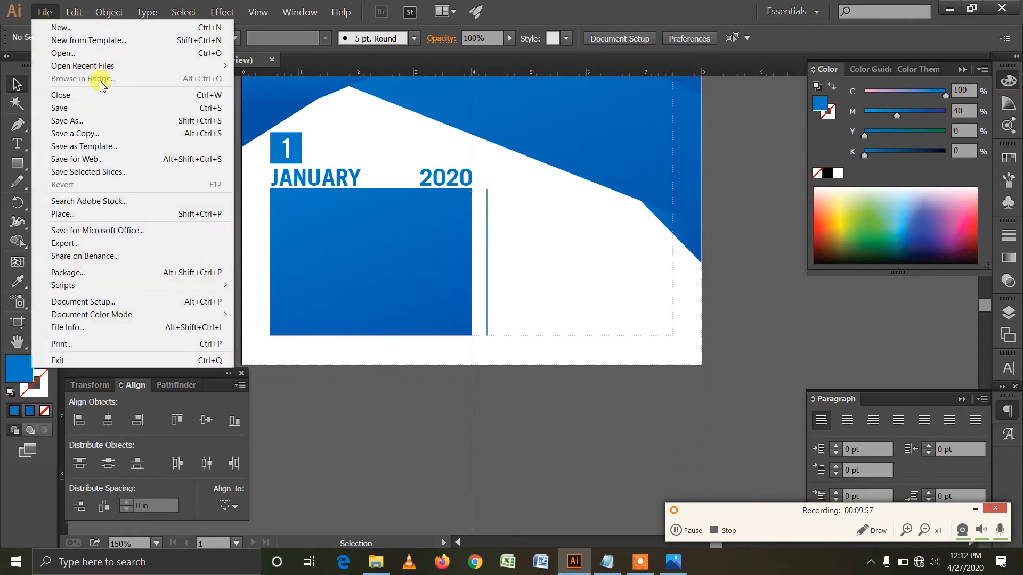
left_click(62, 53)
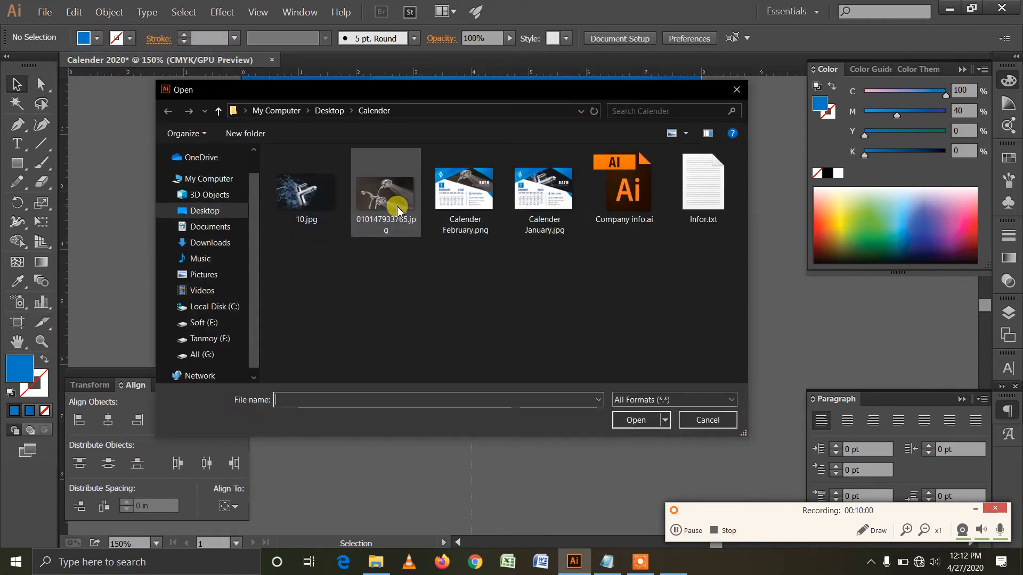
left_click(615, 199)
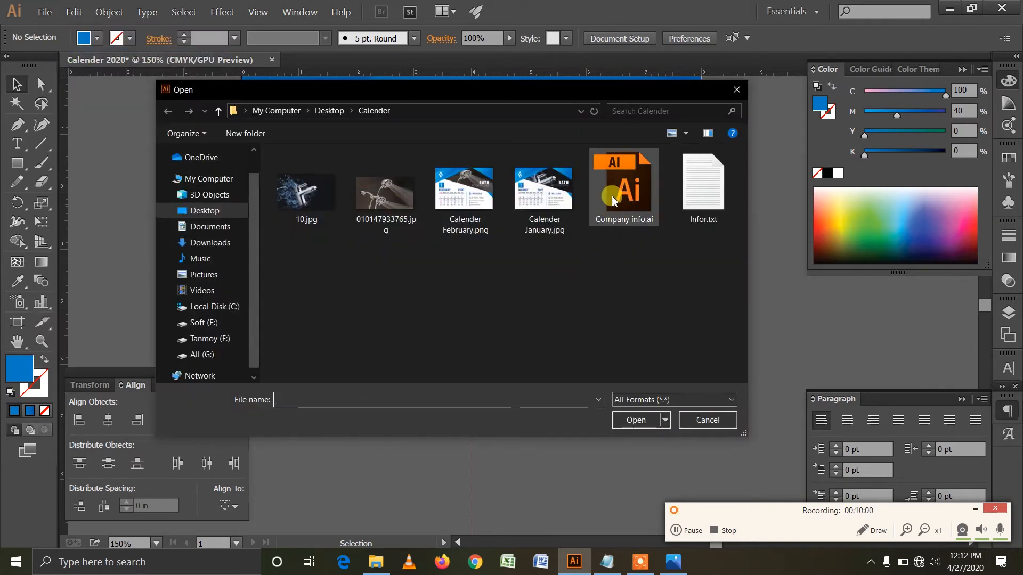
double_click(615, 198)
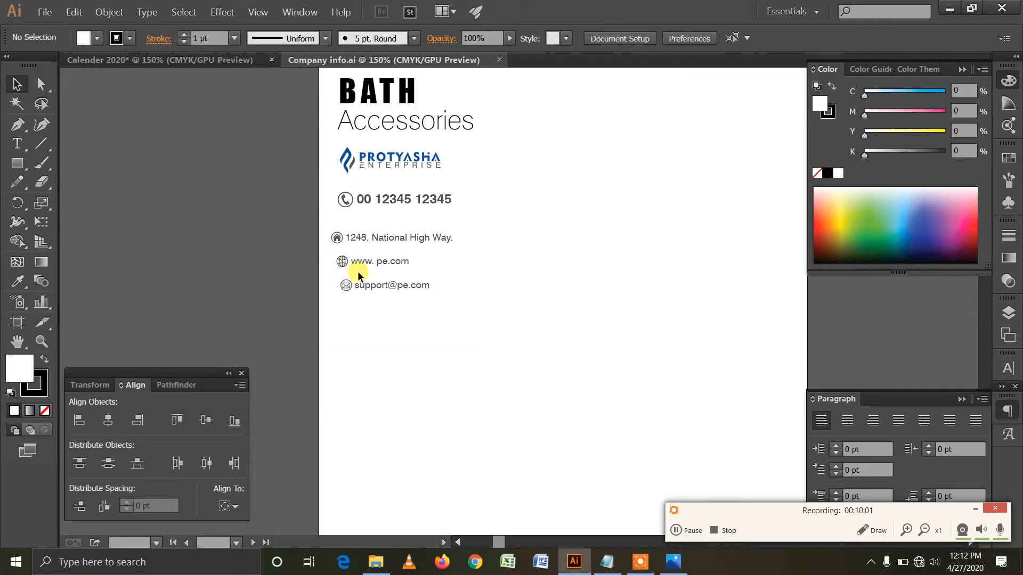
left_click_drag(322, 151, 487, 392)
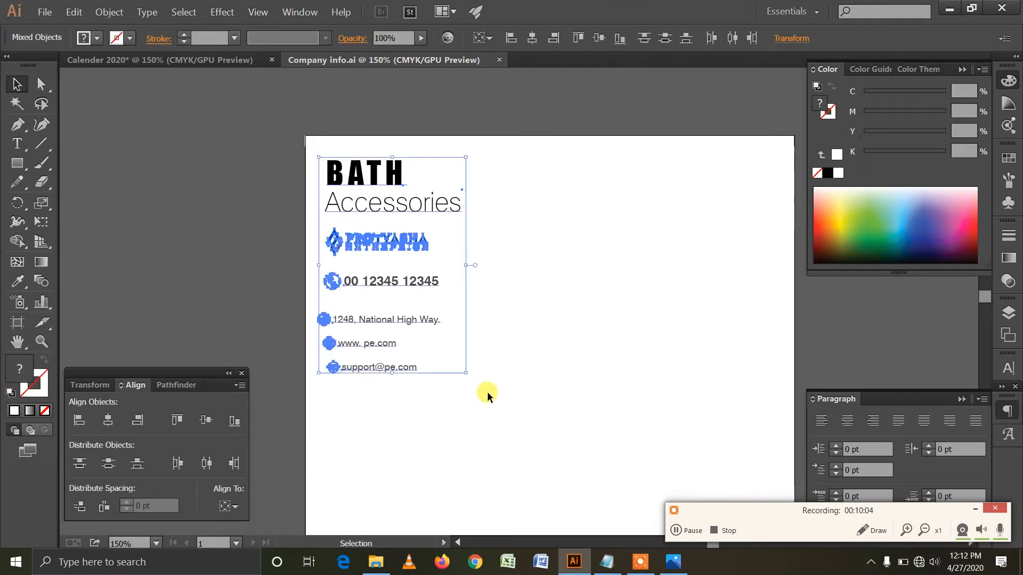
- Paste the copied company details into the Calender 2020 document
left_click(205, 61)
left_click(572, 308)
scroll(549, 302, "right", 3)
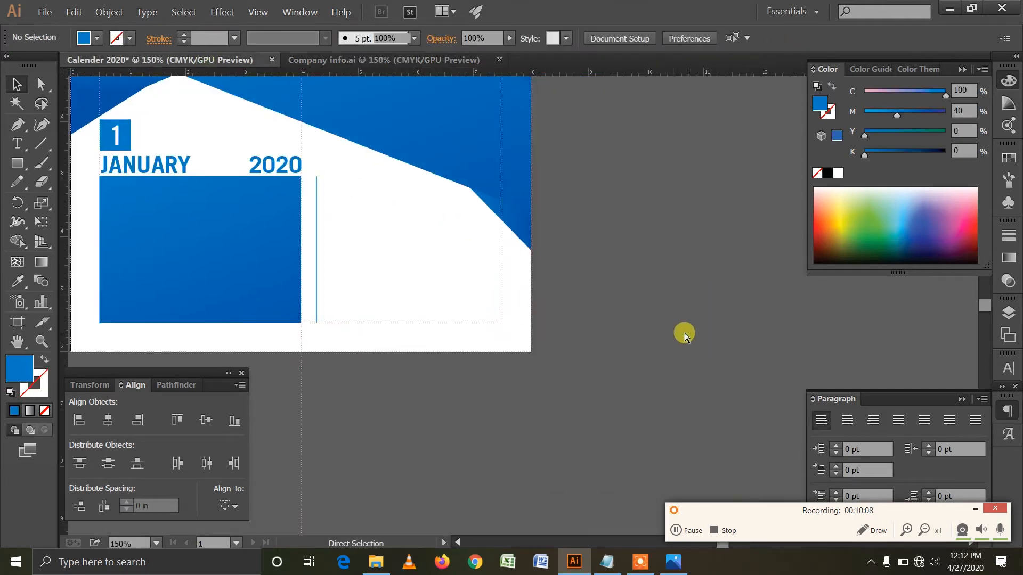
key("ctrl+v")
left_click(653, 288)
key("ctrl+z")
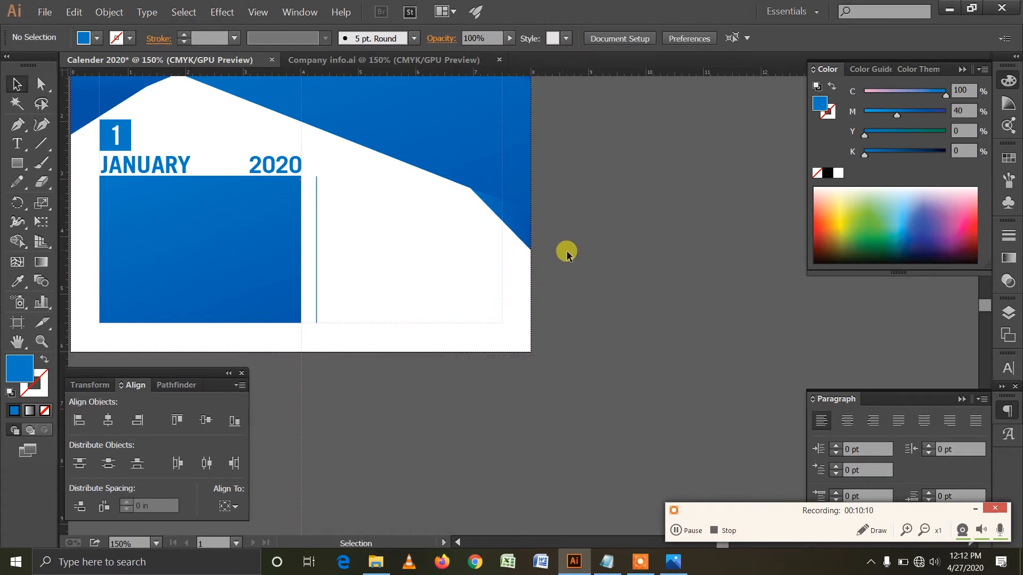
key("ctrl+v")
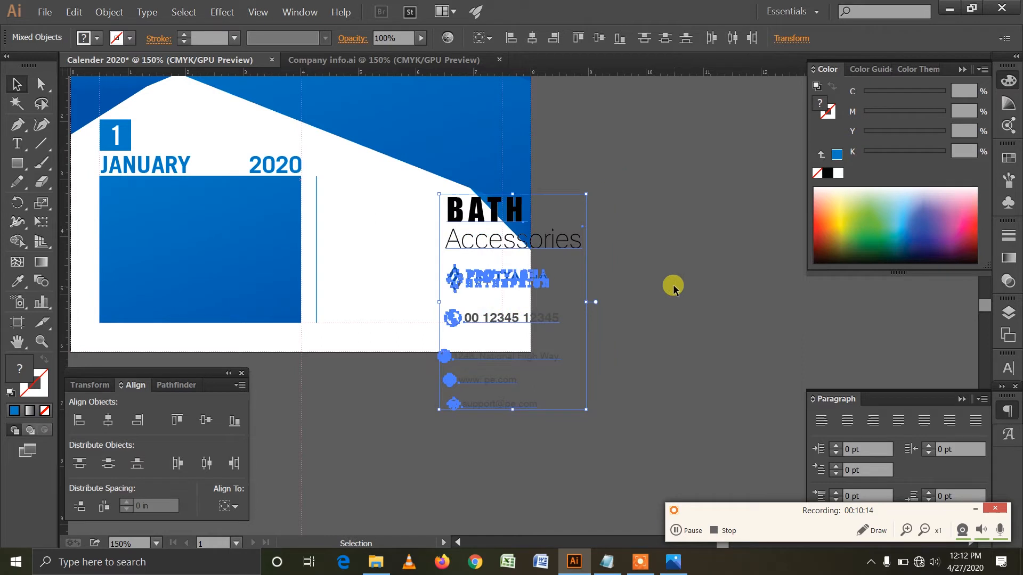
- Move the PROTYASHA ENTERPRISE logo into the empty area just right of the dividing line
left_click(589, 265)
left_click_drag(501, 285, 426, 260)
left_click_drag(381, 236, 381, 233)
- Park the BATH and Accessories text lines off the artboard to its right
left_click(468, 217)
left_click(483, 243, "shift")
left_click_drag(483, 242, 612, 183)
left_click(495, 267)
scroll(496, 267, "left", 3)
- Group the phone number with its icon and place it directly below the company logo
left_click(632, 319)
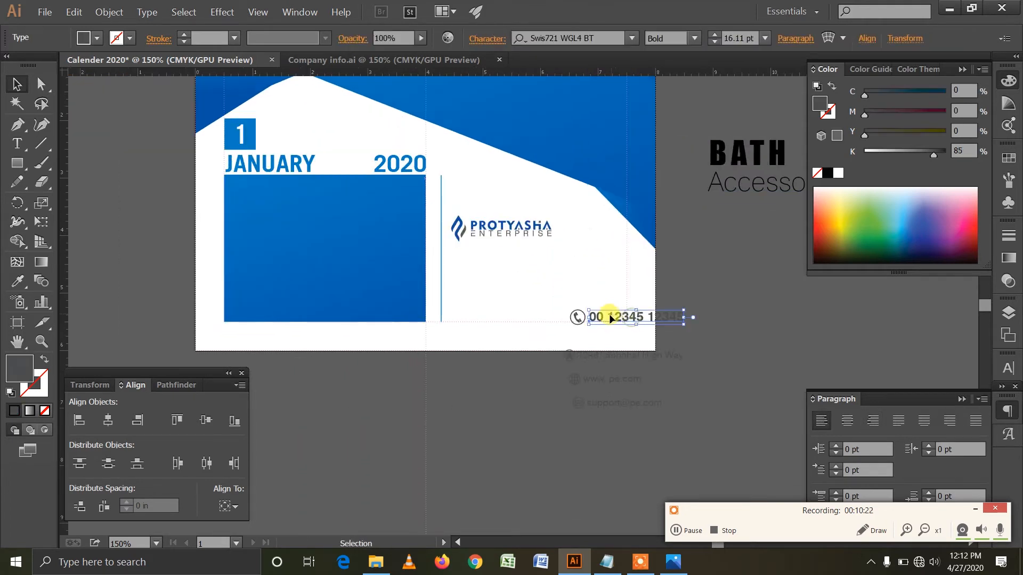
left_click(579, 319, "shift")
right_click(579, 318)
left_click(615, 375)
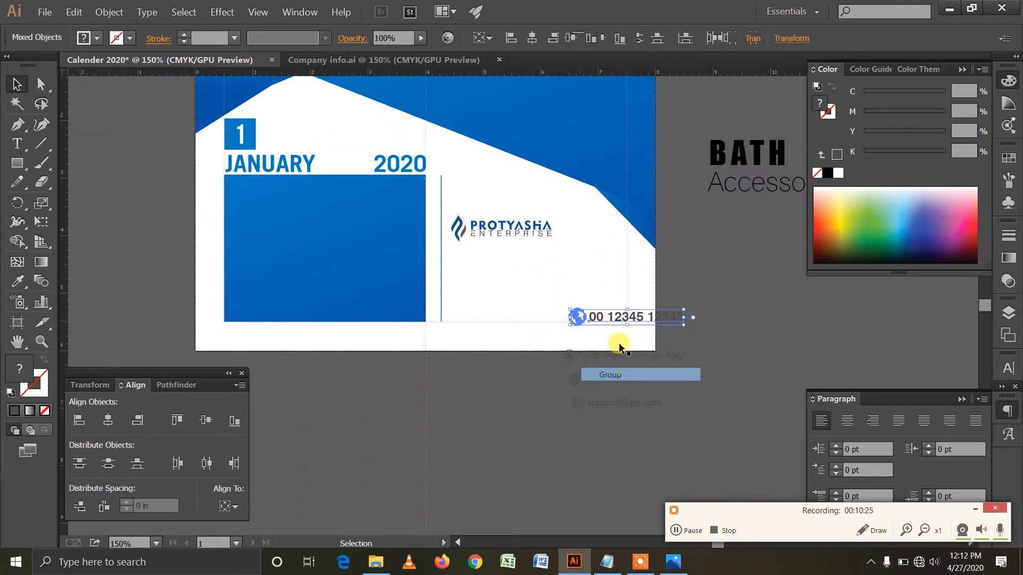
left_click_drag(616, 318, 502, 258)
- Group the address, website and e-mail texts each with their own icon
left_click(624, 355)
left_click(591, 361)
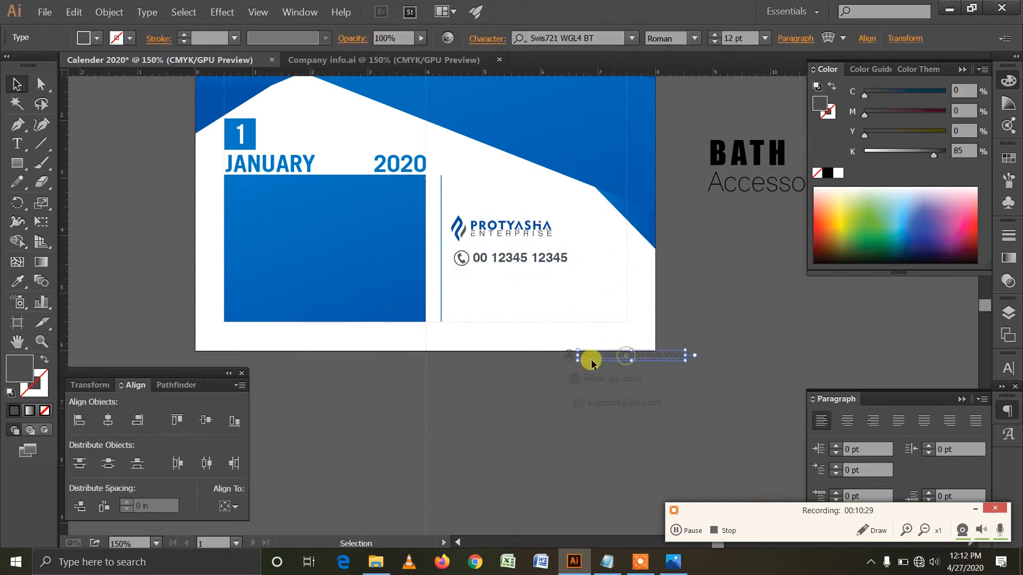
left_click(570, 363, "shift")
right_click(570, 363)
left_click(605, 413)
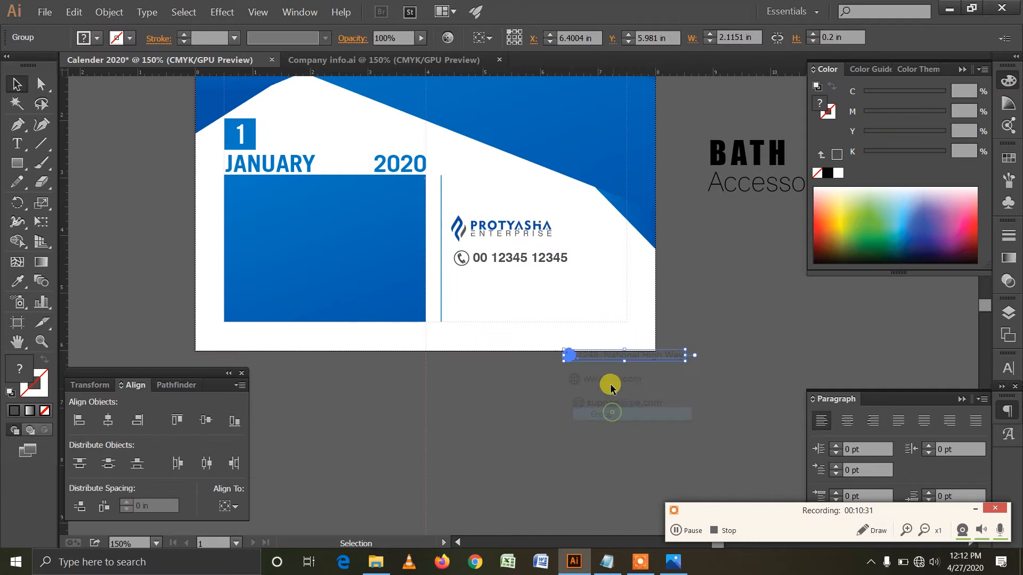
left_click(586, 383)
left_click(574, 382, "shift")
right_click(575, 382)
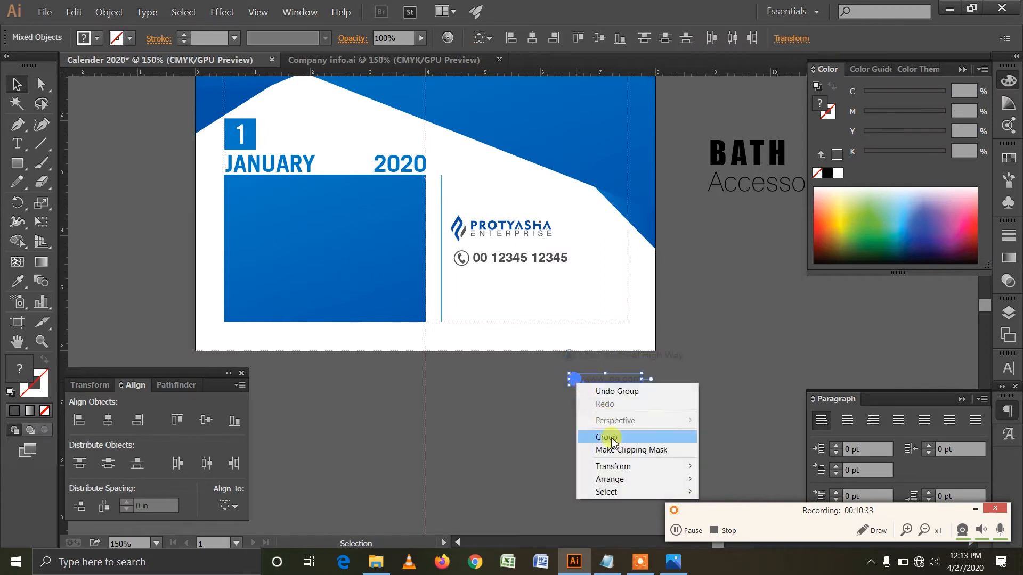
left_click(596, 437)
left_click(611, 403)
left_click(579, 405, "shift")
right_click(580, 404)
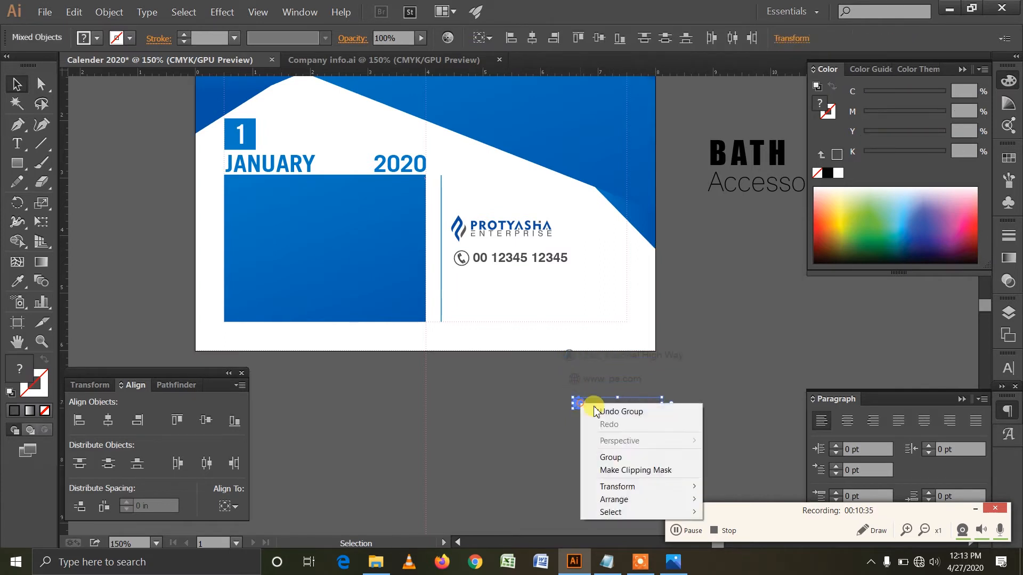
left_click(616, 457)
- Left-align the address, website and e-mail groups and move them below the phone number
left_click(584, 365)
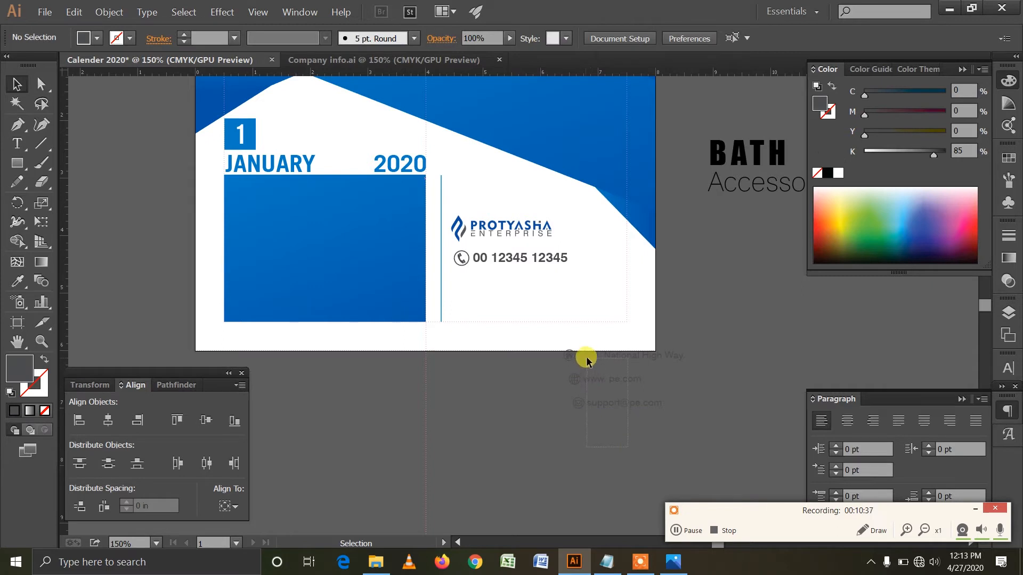
left_click_drag(586, 361, 554, 413)
left_click(77, 423)
left_click_drag(580, 363, 497, 304)
- Reposition the address and website lines and distribute the three small contact lines with equal vertical spacing
left_click(490, 424)
left_click(529, 439)
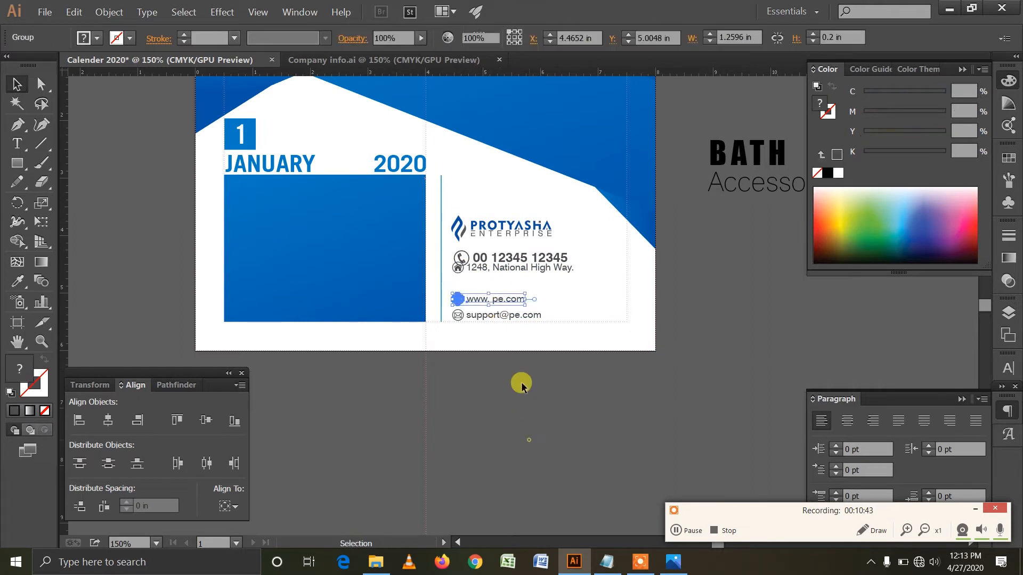
left_click_drag(520, 268, 519, 281)
left_click(505, 312, "shift")
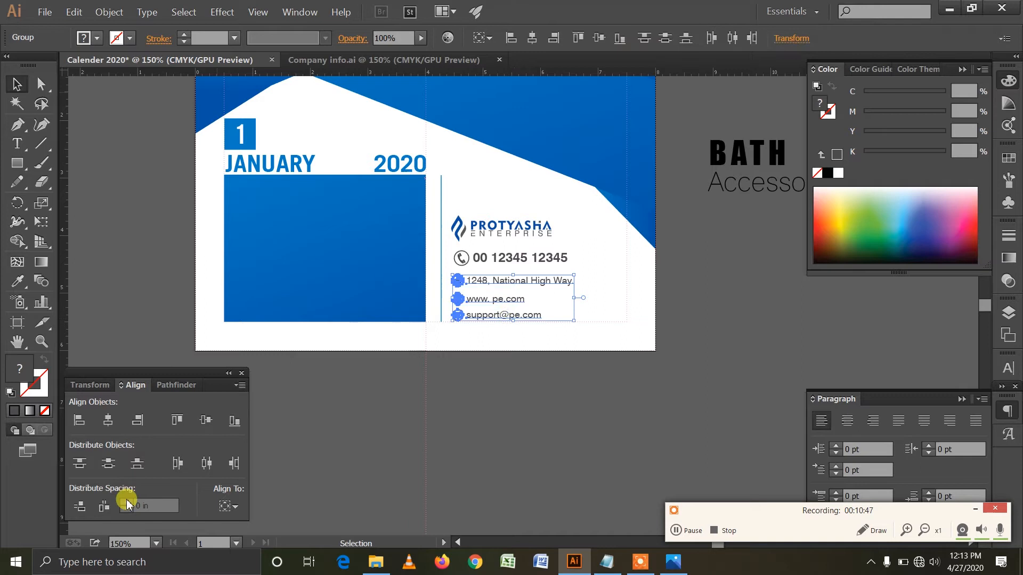
left_click(79, 506)
left_click(475, 428)
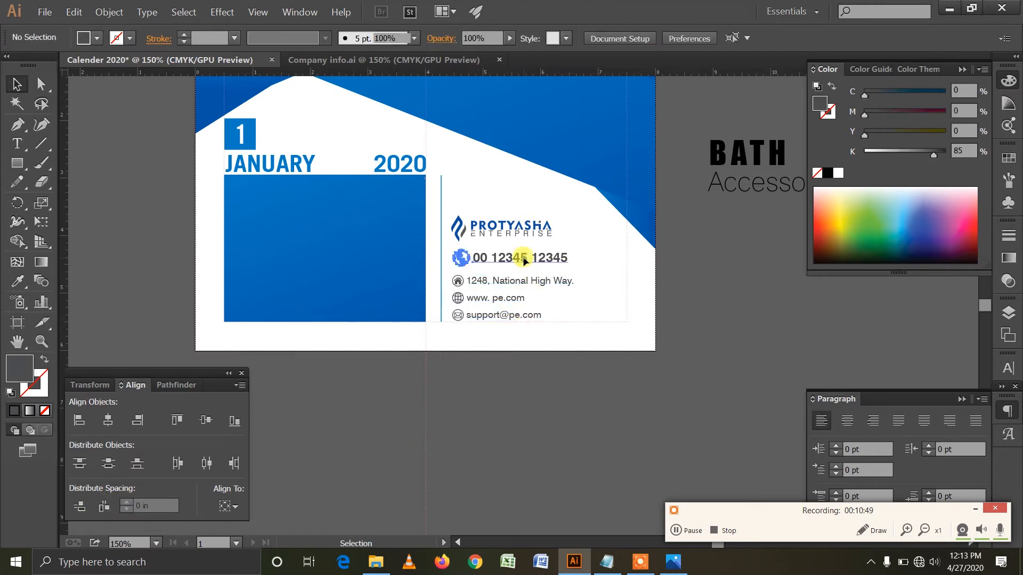
- Align the left edges of the logo, phone, address, website and e-mail groups
left_click(525, 261, "shift")
left_click(500, 283, "shift")
left_click(521, 397)
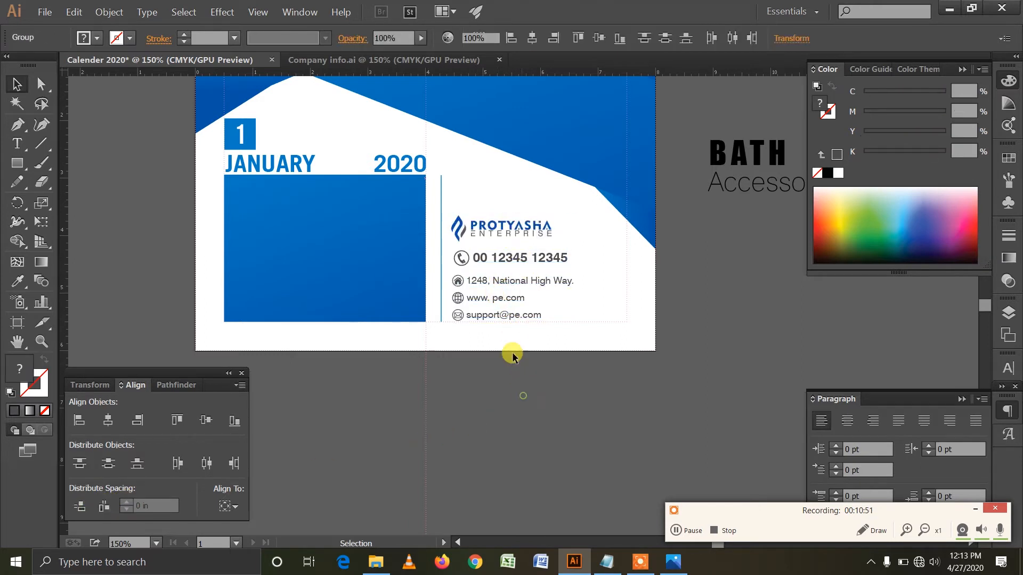
left_click(502, 258, "shift")
left_click(493, 300, "shift")
left_click(503, 315, "shift")
left_click(79, 420)
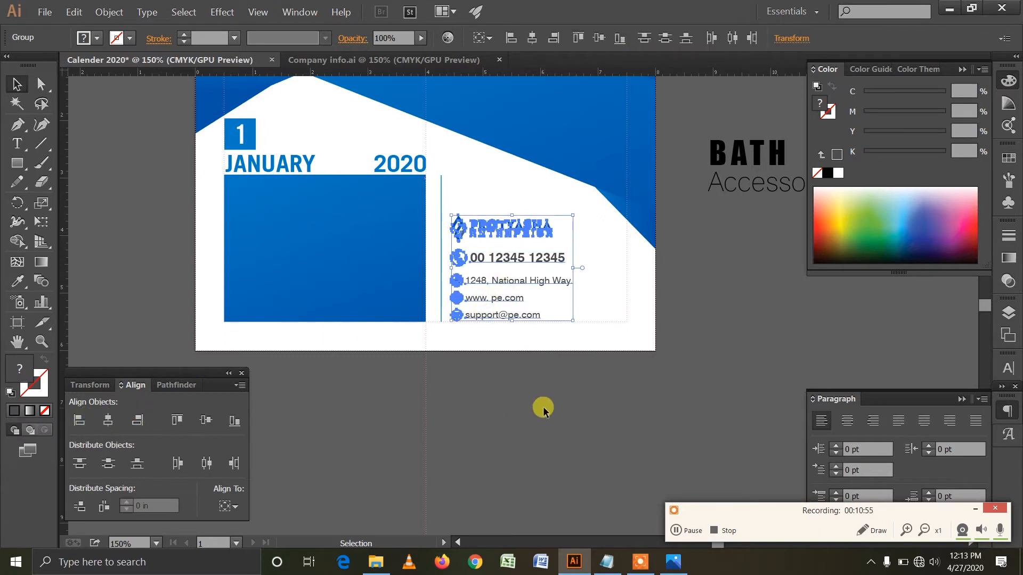
left_click(541, 410)
- Enlarge the company logo proportionally to about 2.6 in wide, keeping its lower-left corner in place
left_click(520, 234)
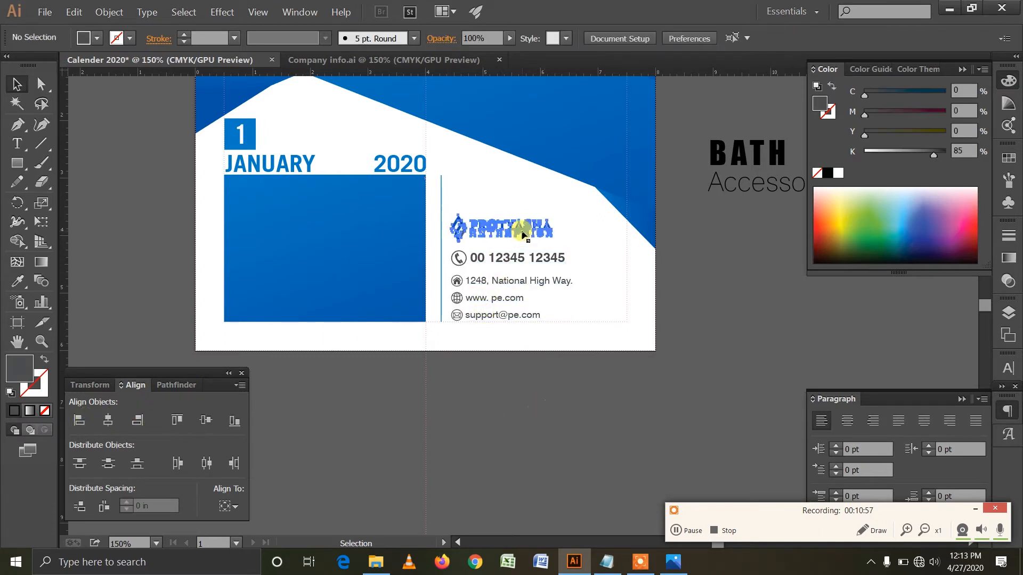
left_click_drag(553, 211, 584, 194)
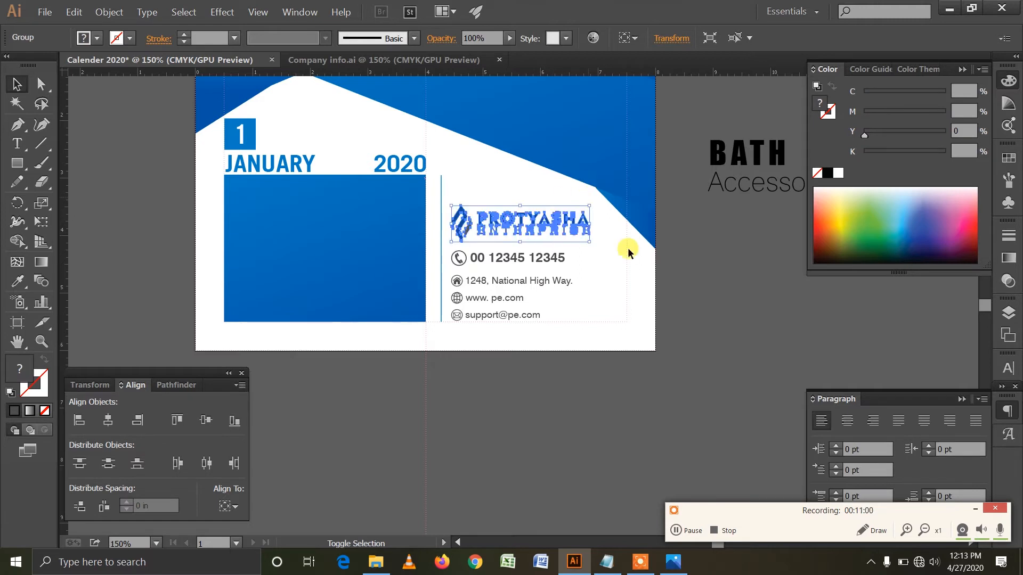
left_click(690, 263)
left_click(573, 213)
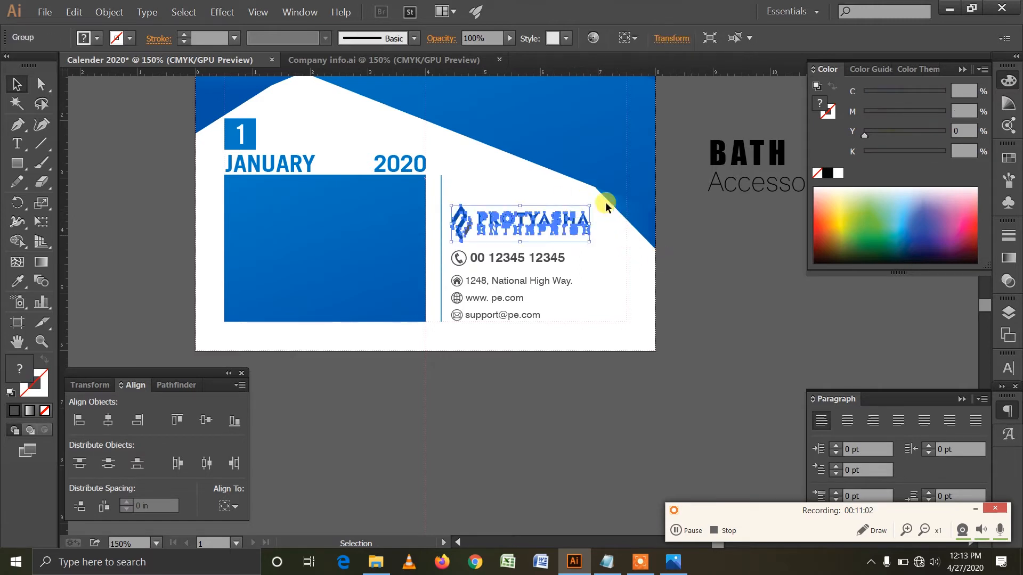
left_click_drag(590, 205, 598, 192)
left_click(703, 294)
- Duplicate the logo below the artboard, ungroup the copy and delete its PROTYASHA ENTERPRISE wordmark
left_click_drag(465, 221, 472, 403)
right_click(474, 406)
left_click(507, 472)
left_click(514, 384)
left_click(512, 389)
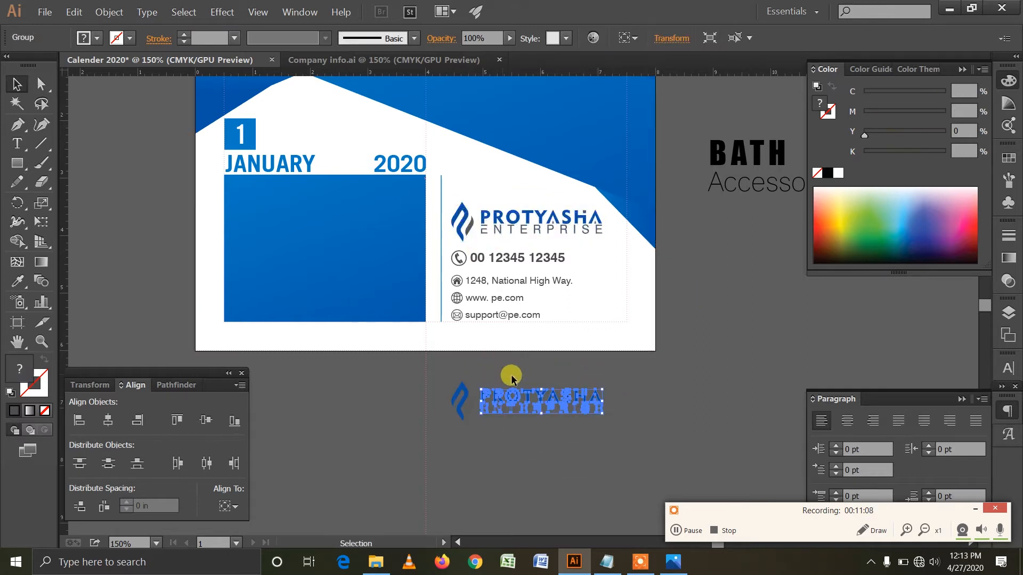
key("Delete")
- Fill the copied logo symbol with white and place it on the blue decoration at the page's upper-left margin
key("a")
left_click_drag(479, 426, 425, 383)
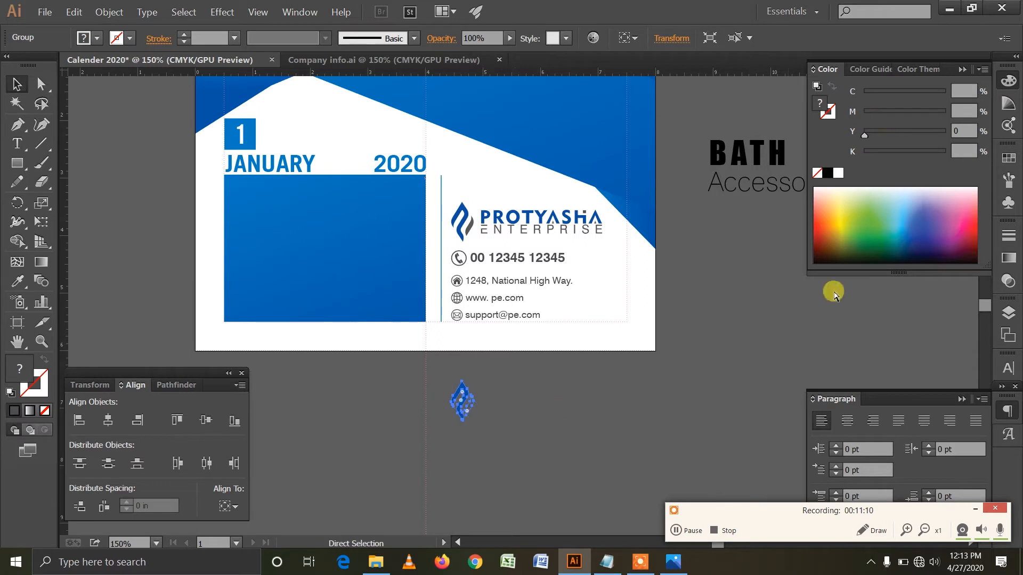
left_click(837, 174)
scroll(511, 405, "up", 3)
scroll(511, 405, "left", 2)
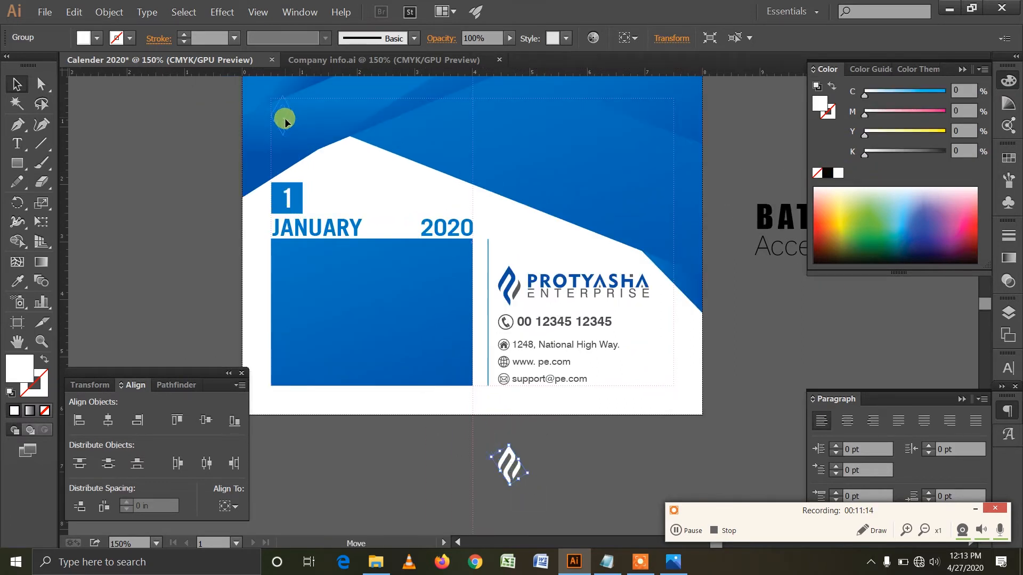
left_click_drag(285, 122, 285, 122)
left_click(165, 169)
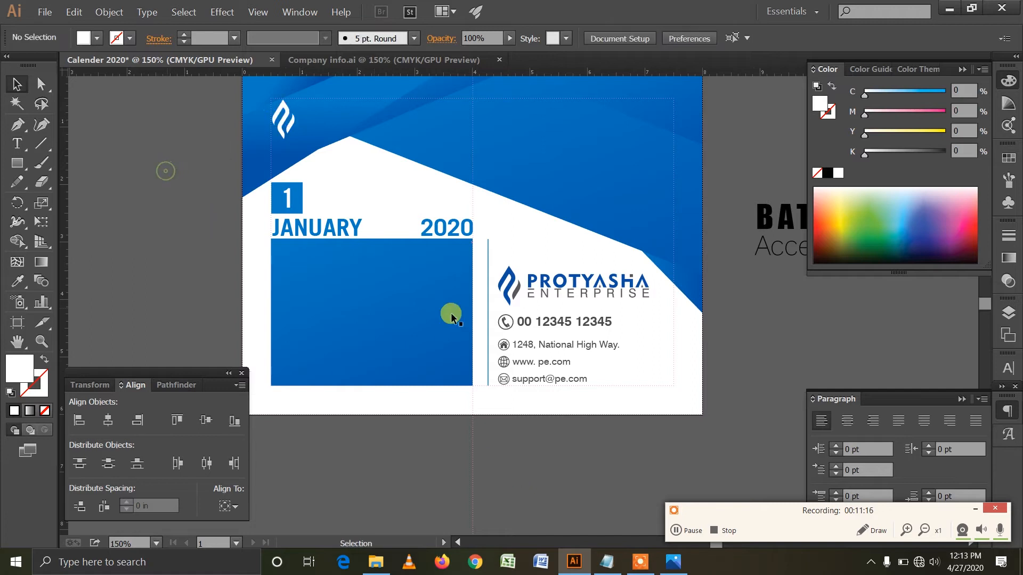
- Fine-tune the white logo symbol's position against the upper-left corner of the margin guides
scroll(377, 246, "right", 4)
left_click(176, 141)
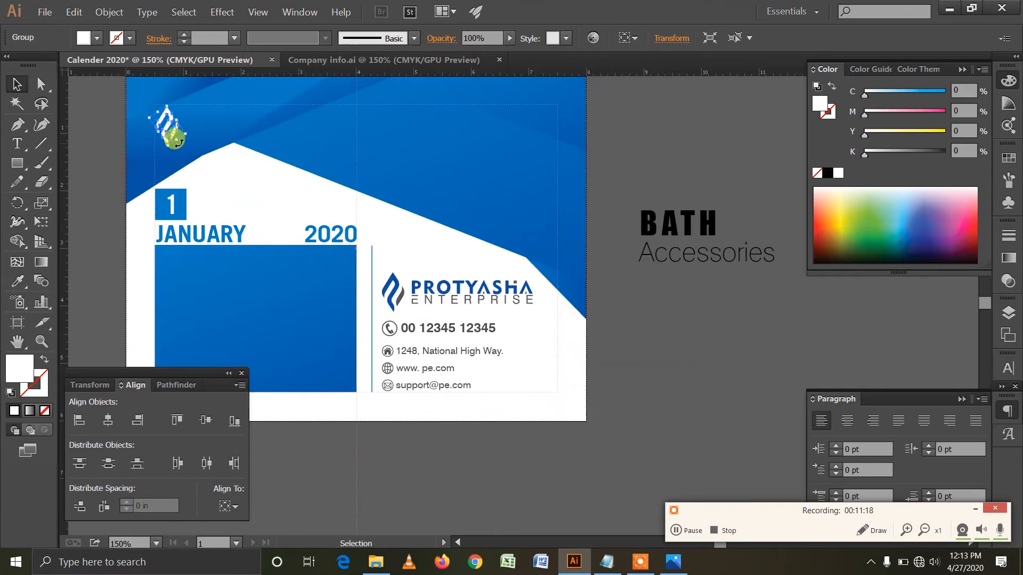
left_click(126, 176)
left_click(177, 122)
left_click(44, 342)
left_click(207, 187)
left_click(431, 225)
left_click(587, 289)
key("space")
left_click_drag(587, 289, 428, 251)
left_click(16, 84)
left_click(171, 210)
left_click_drag(356, 235, 353, 237)
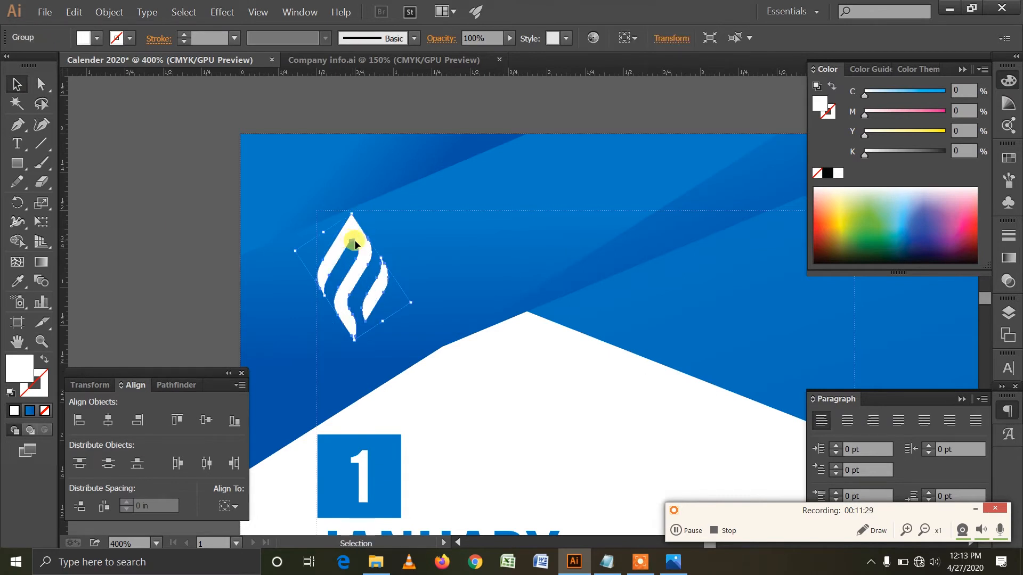
left_click(122, 259)
double_click(18, 341)
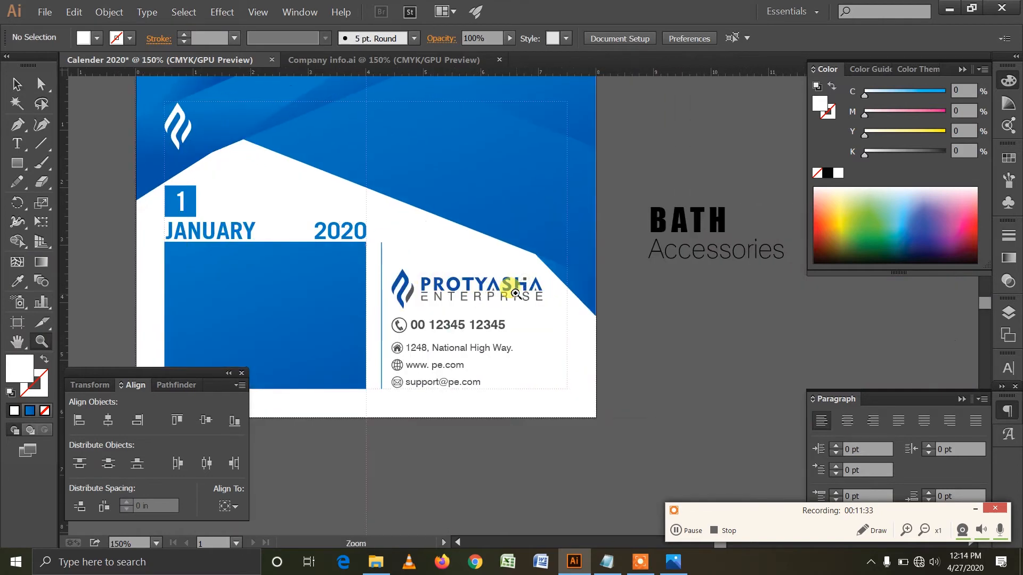
left_click(517, 292, "alt")
left_click(516, 292)
left_click(17, 84)
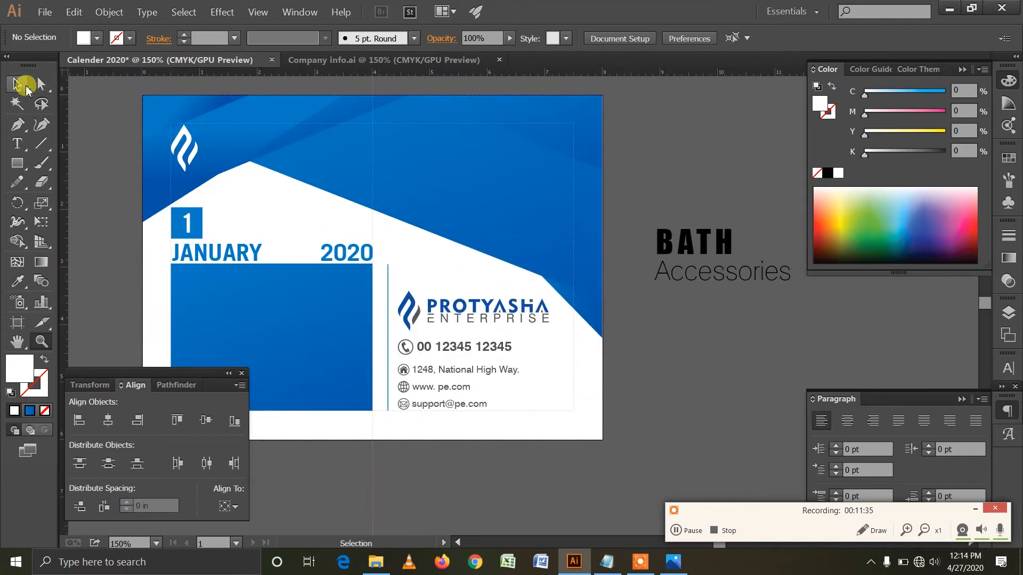
left_click(449, 202)
left_click(691, 357)
left_click(344, 341)
left_click_drag(375, 263, 376, 166)
left_click_drag(608, 168, 587, 251)
- Place the tap photo 10.jpg from the Calender folder over the page's upper part as a linked image
left_click(420, 185)
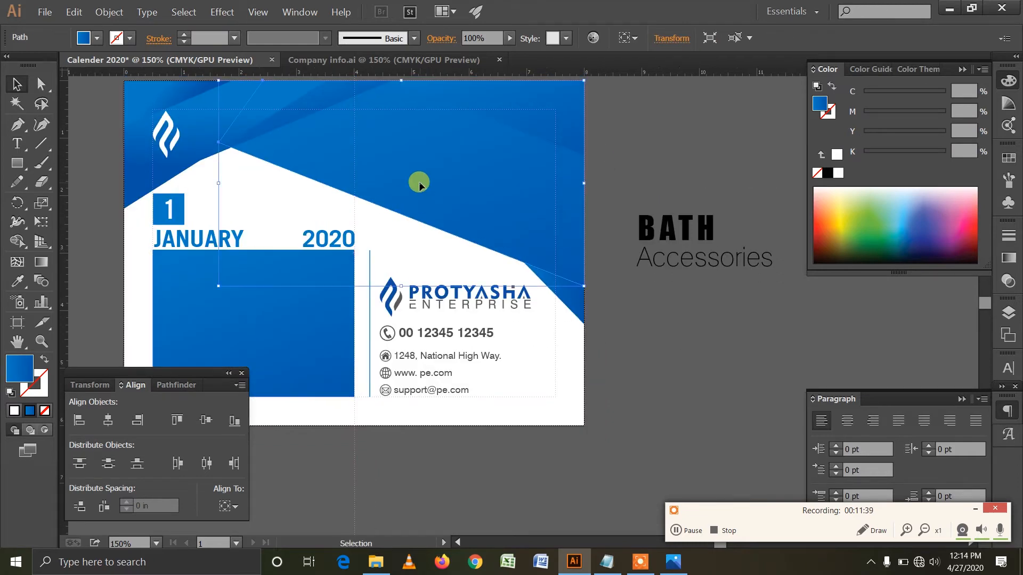
left_click(420, 184)
left_click(45, 11)
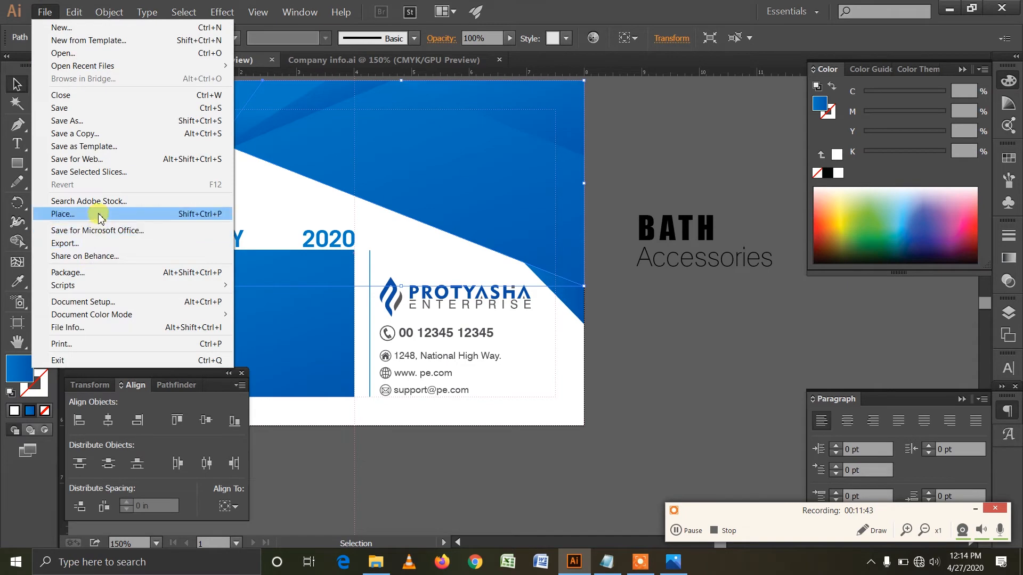
left_click(65, 214)
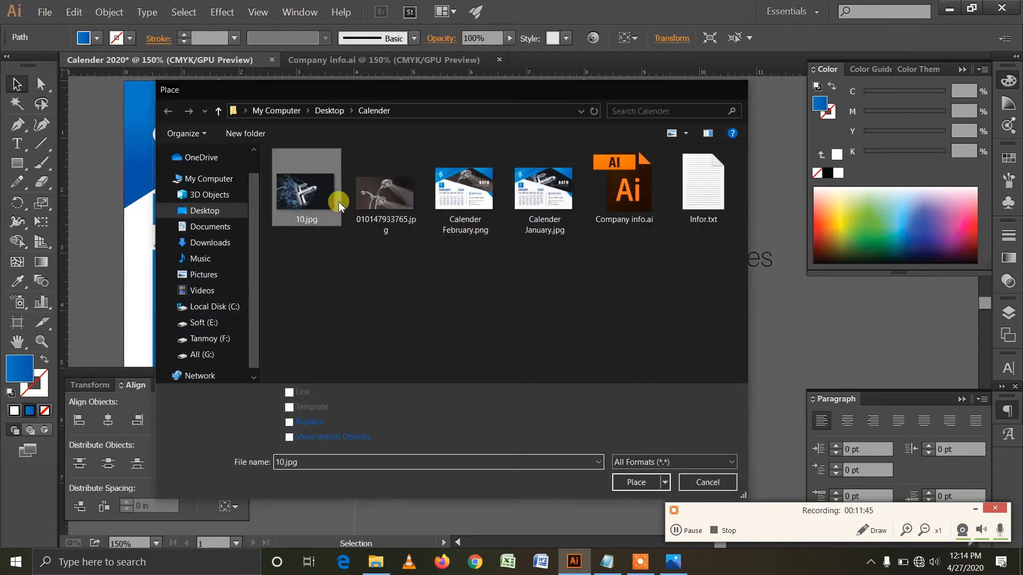
double_click(337, 197)
left_click(626, 336)
left_click_drag(692, 361, 348, 161)
left_click_drag(674, 301, 502, 265)
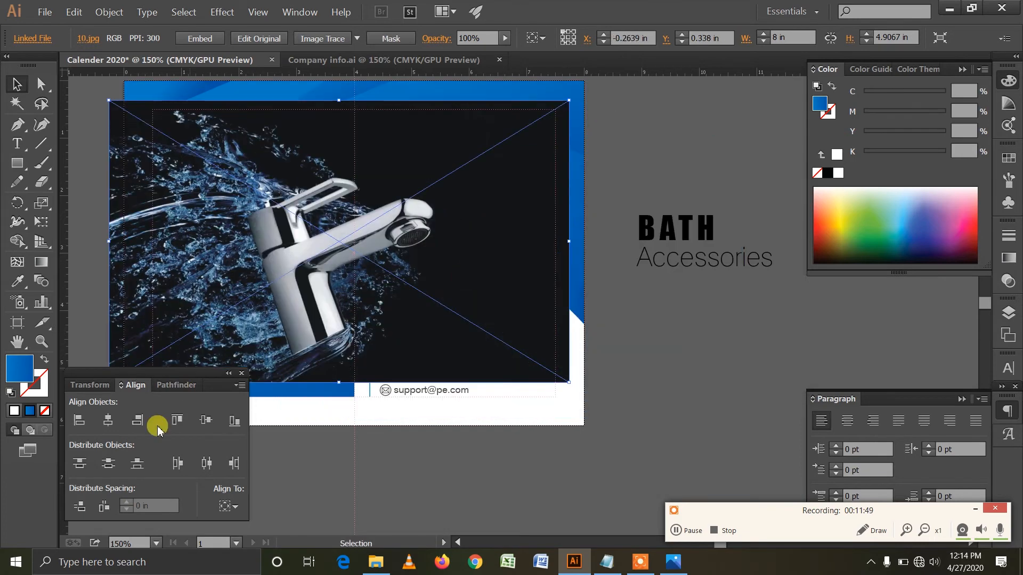
- Align the placed tap photo with the artboard's top and right edges
left_click(96, 384)
left_click(158, 384)
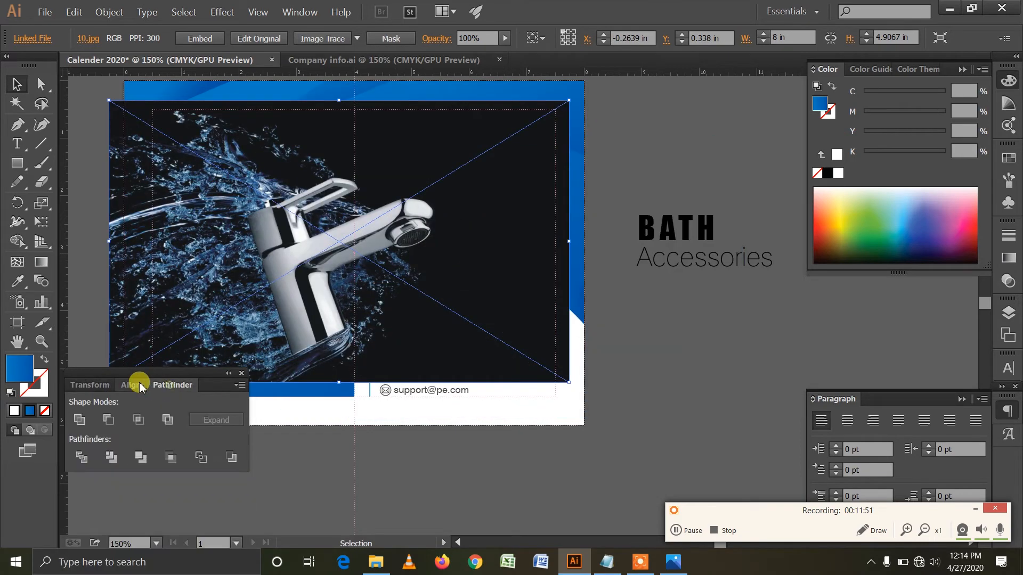
left_click(136, 384)
left_click(235, 509)
left_click(269, 487)
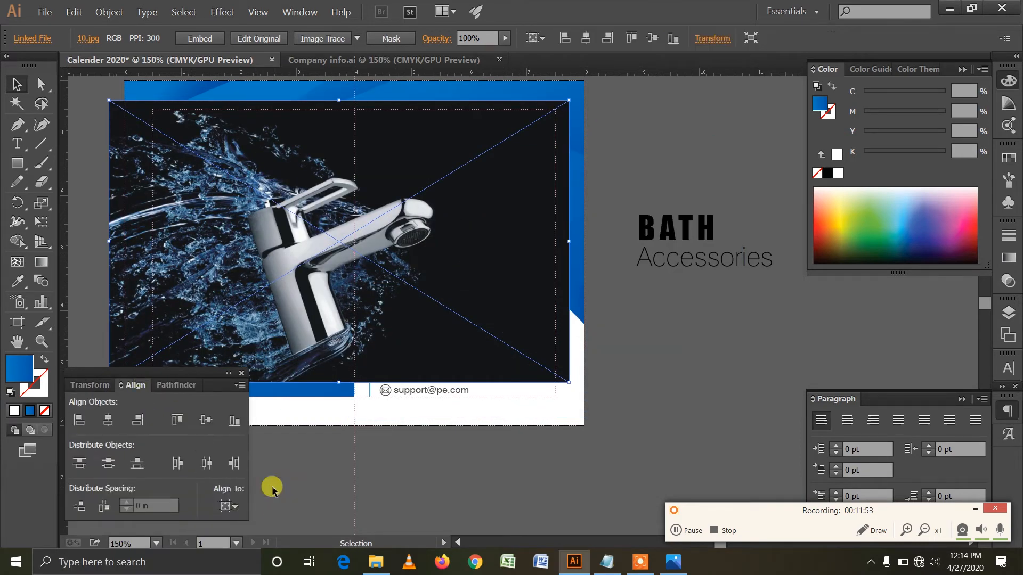
left_click(178, 421)
left_click(138, 420)
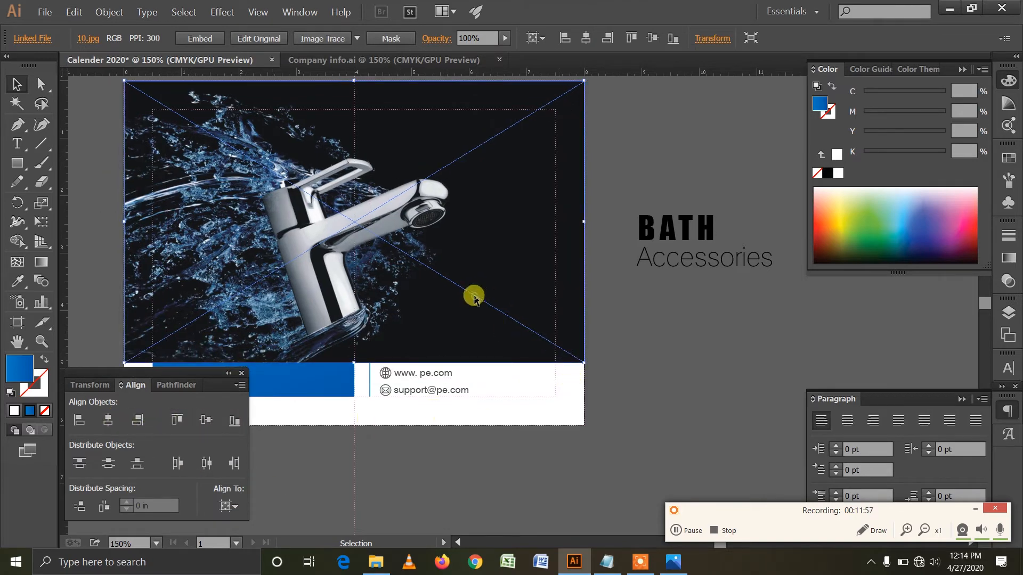
- Send the tap photo to the back, behind the blue decorations, text and logo
right_click(474, 296)
mouse_move(525, 358)
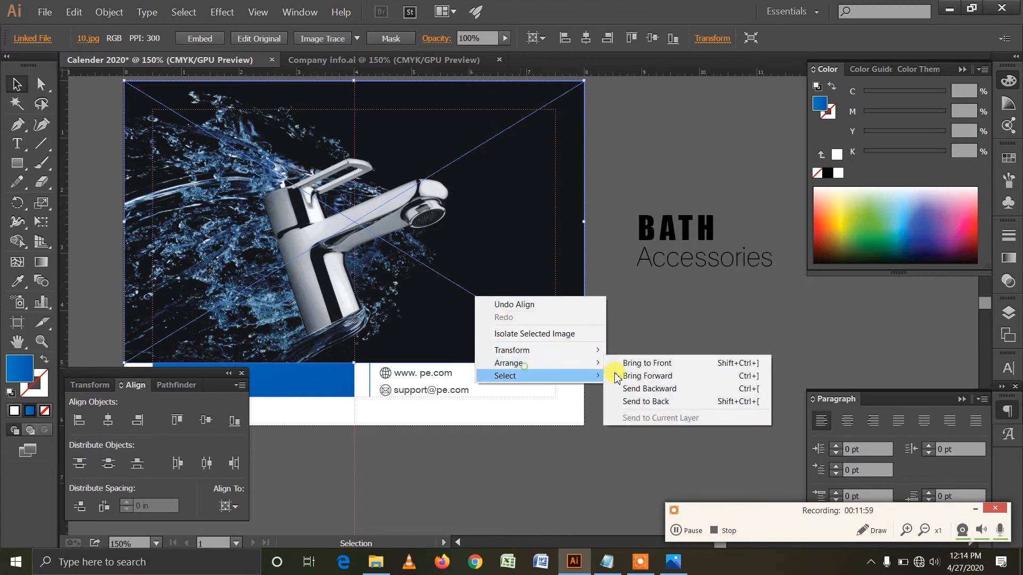
left_click(640, 377)
right_click(496, 328)
mouse_move(611, 397)
left_click(658, 431)
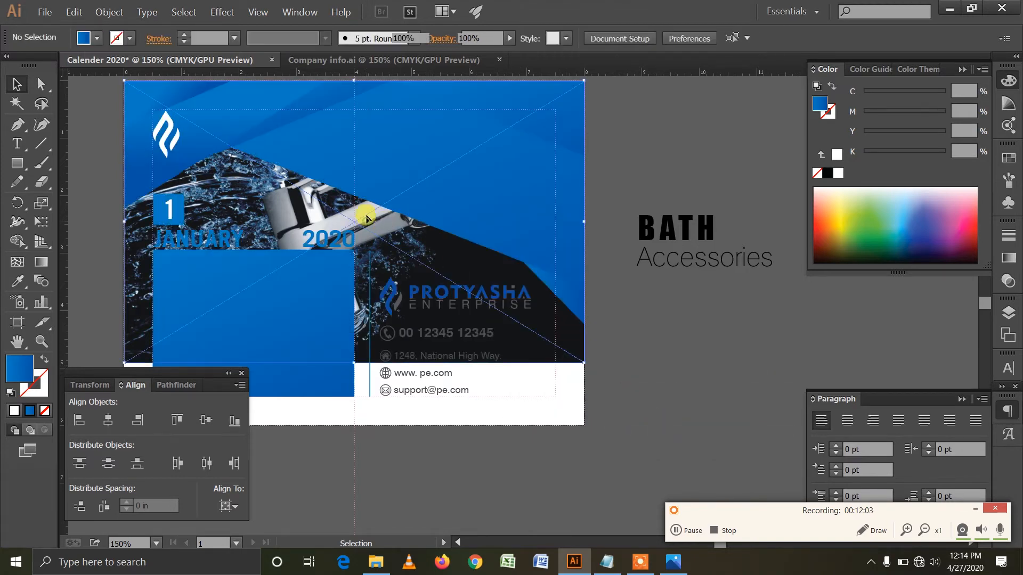
- Scale the tap photo down toward the page's upper-right corner and clip it to the large blue polygon with a clipping mask
left_click(359, 219)
left_click_drag(122, 364, 217, 299)
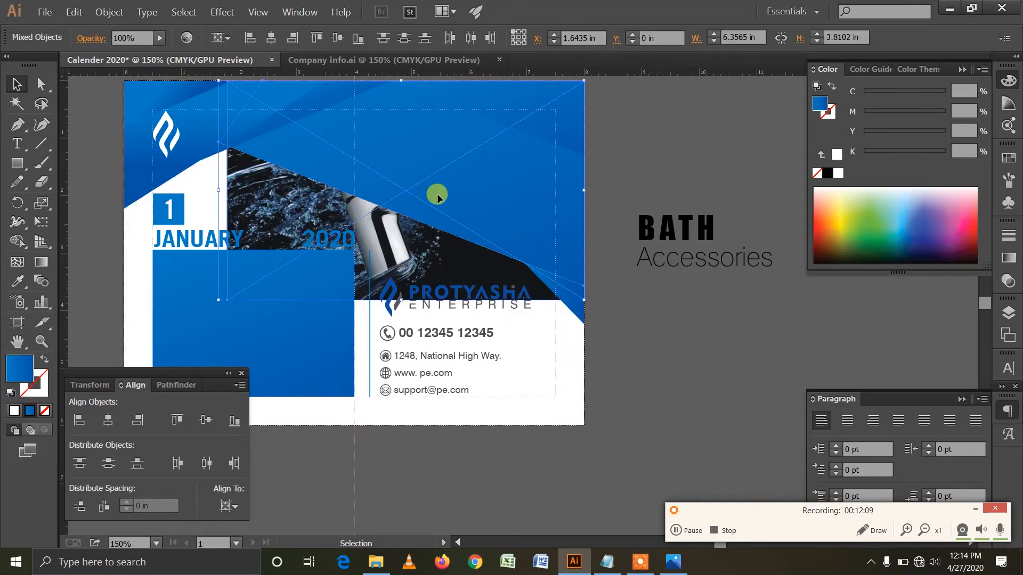
right_click(438, 198)
left_click(479, 261)
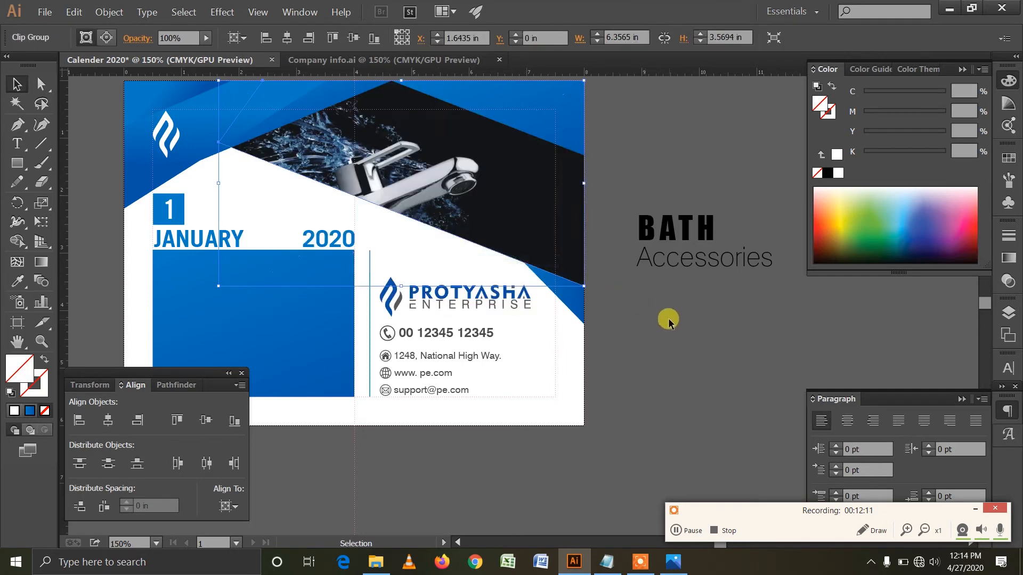
left_click(669, 322)
- Reposition the tap photo slightly lower inside its clipping shape with the Group Selection tool
left_click(43, 90)
left_click(85, 100)
scroll(573, 269, "up", 3)
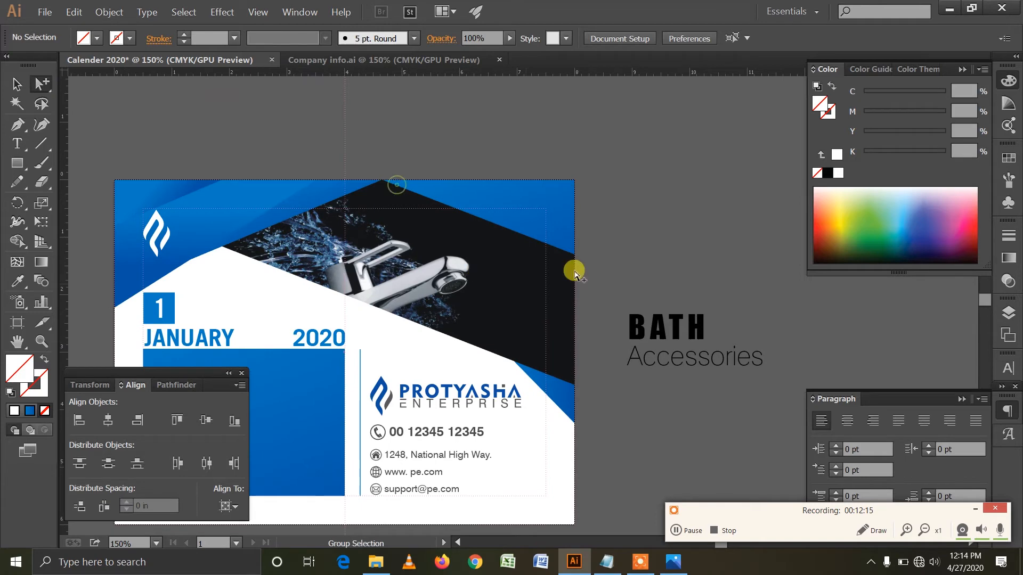
left_click(414, 265)
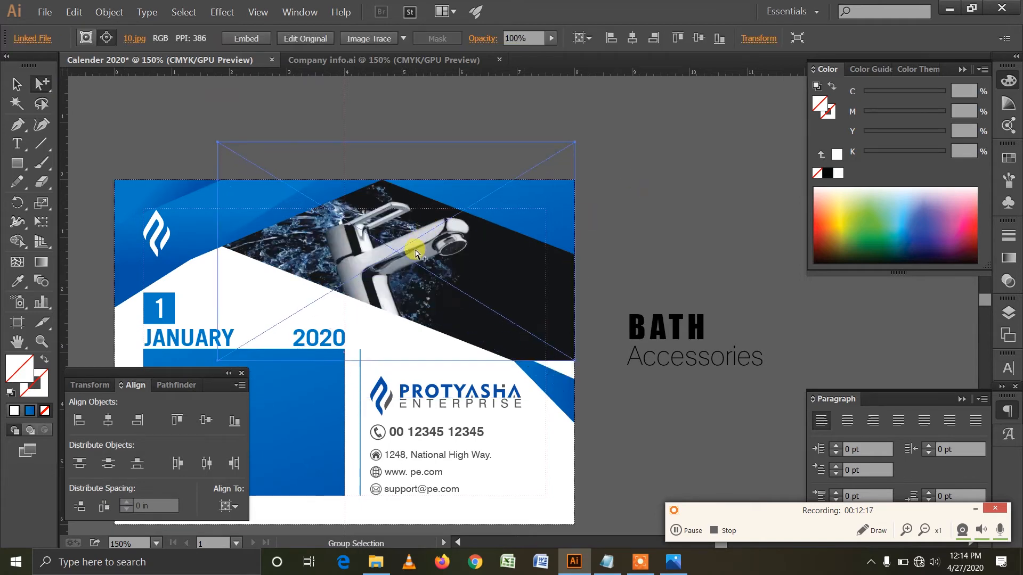
left_click_drag(422, 250, 421, 269)
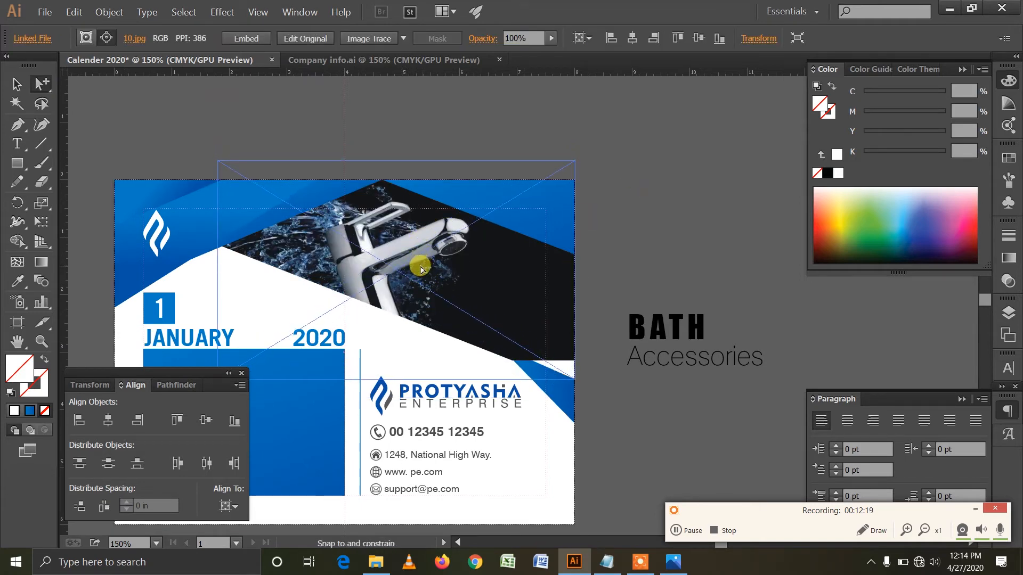
left_click(612, 216)
- Right-align the BATH Accessories text and place it on the photo's dark area against the right margin guide
left_click(16, 84)
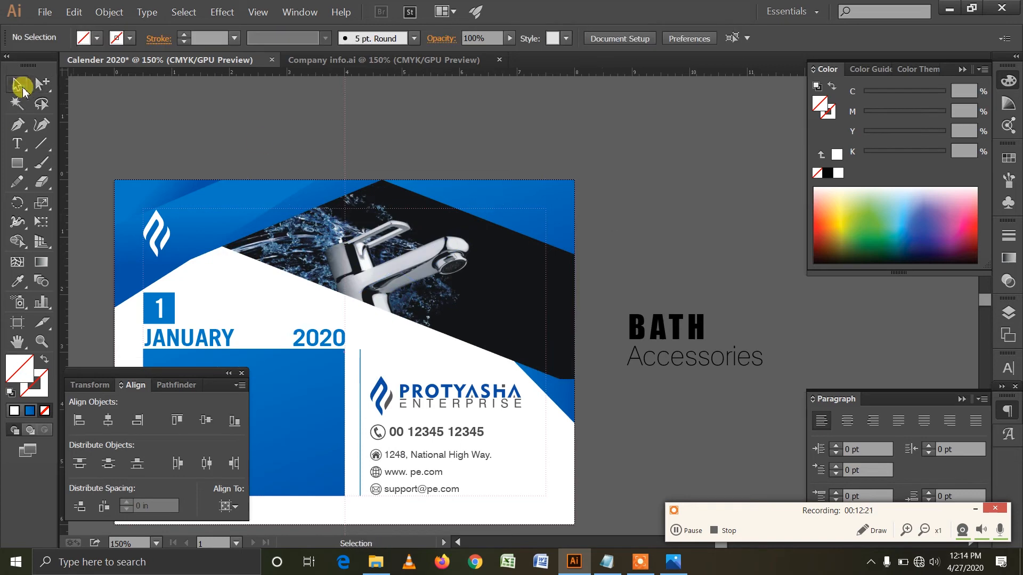
left_click_drag(670, 319, 715, 286)
left_click(814, 309)
left_click(751, 326)
mouse_move(586, 334)
left_mouse_down()
mouse_move(582, 324)
mouse_move(600, 329)
left_mouse_up()
left_click_drag(656, 293, 479, 294)
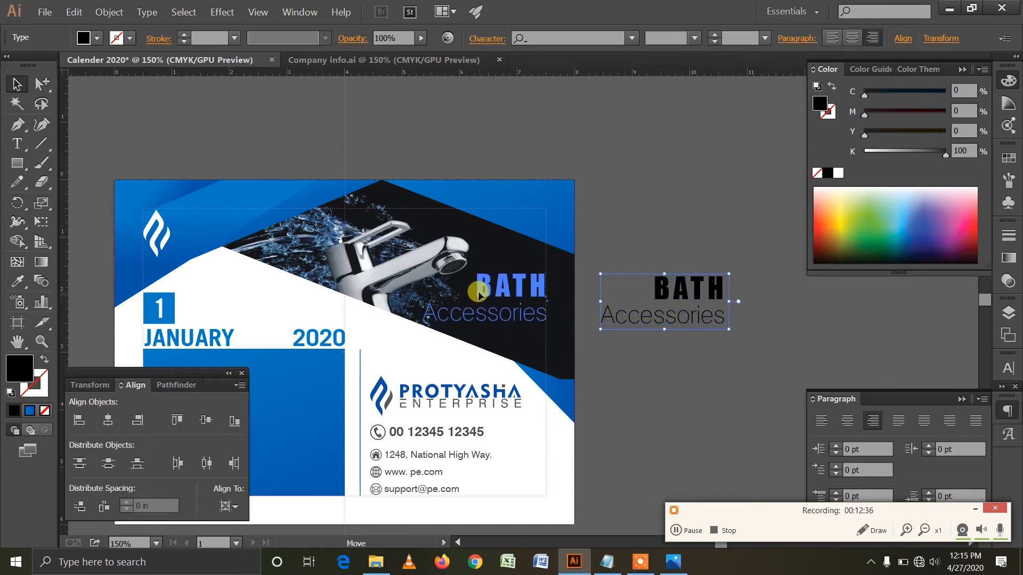
left_click_drag(479, 294, 476, 291)
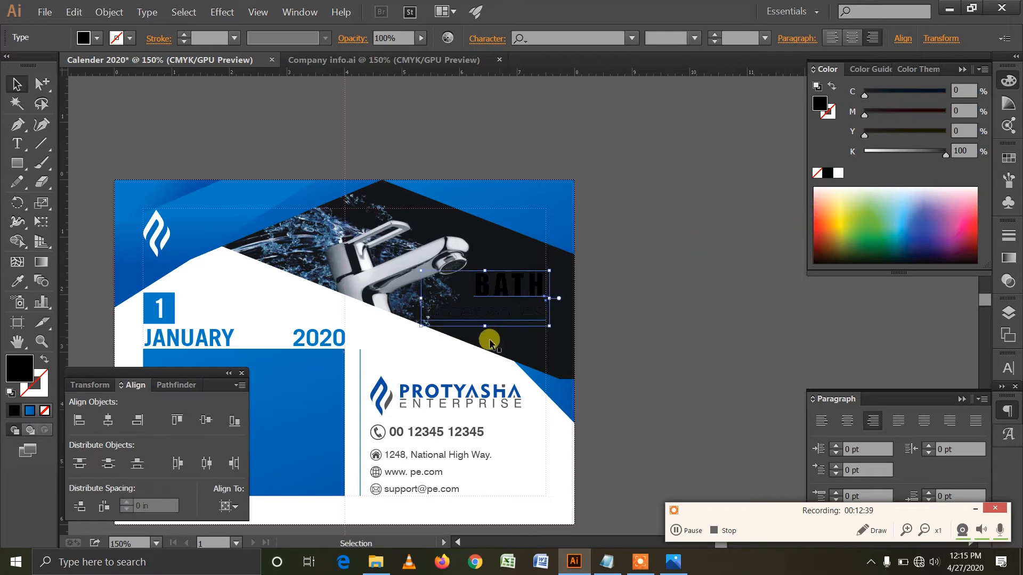
- Bring the BATH Accessories text to the front and fill it with white
right_click(511, 295)
mouse_move(589, 407)
left_click(645, 409)
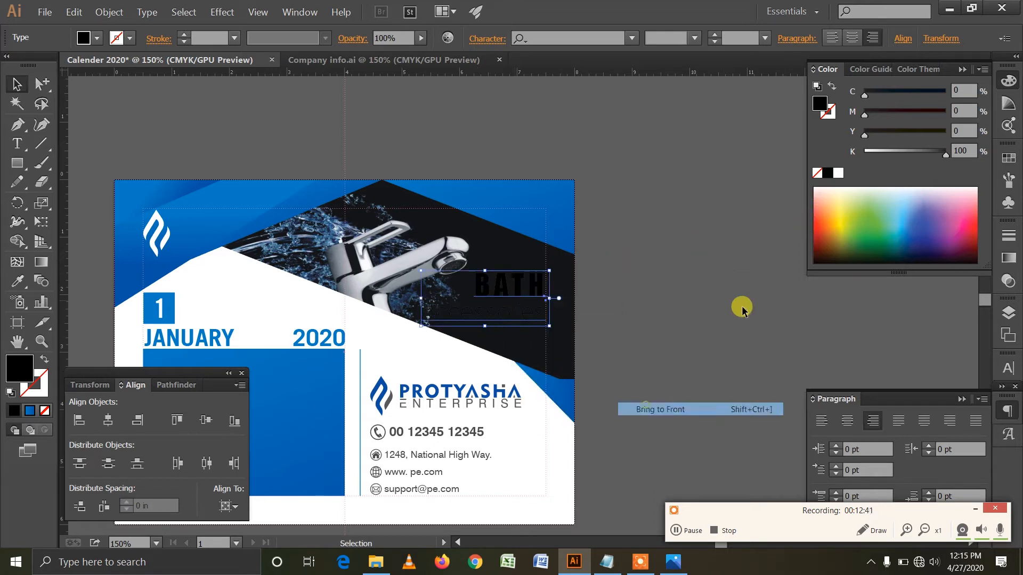
left_click(836, 173)
left_click(735, 247)
- Shift the clipped tap photo slightly down so it fills the lower-right corner of its clipping shape
left_click(43, 84)
left_click(570, 356)
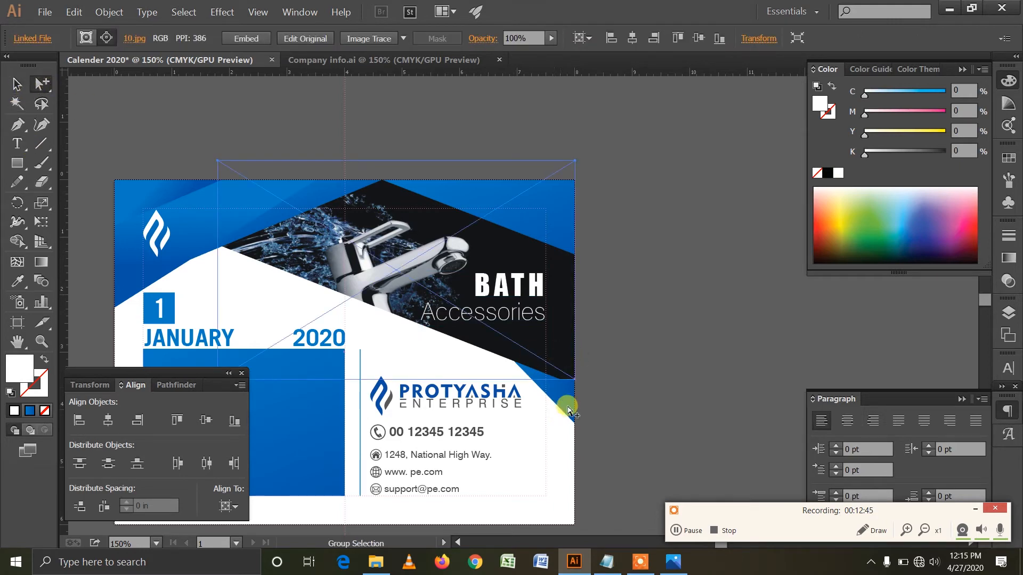
left_click_drag(296, 336, 408, 282)
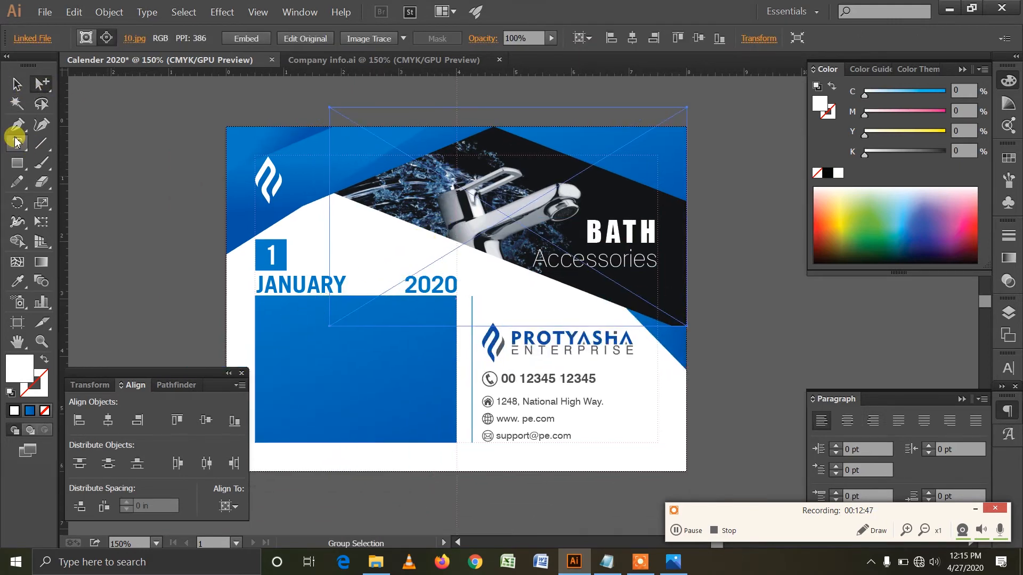
left_click_drag(628, 208, 634, 219)
left_click(717, 261)
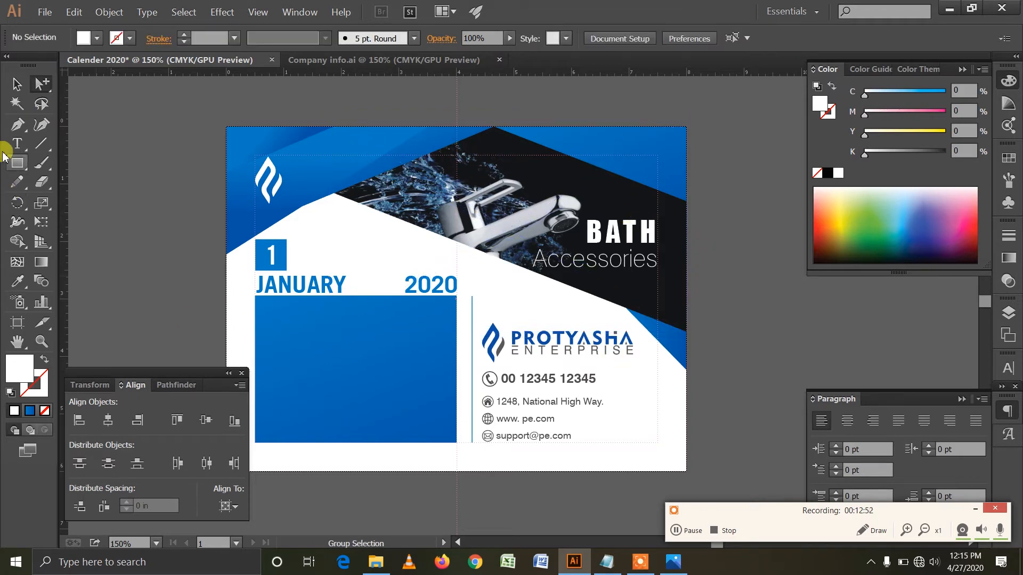
- Duplicate the blue rectangle below the JANUARY 2020 heading to the empty area right of the artboard
left_click(19, 83)
scroll(447, 228, "down", 5)
scroll(447, 229, "right", 3)
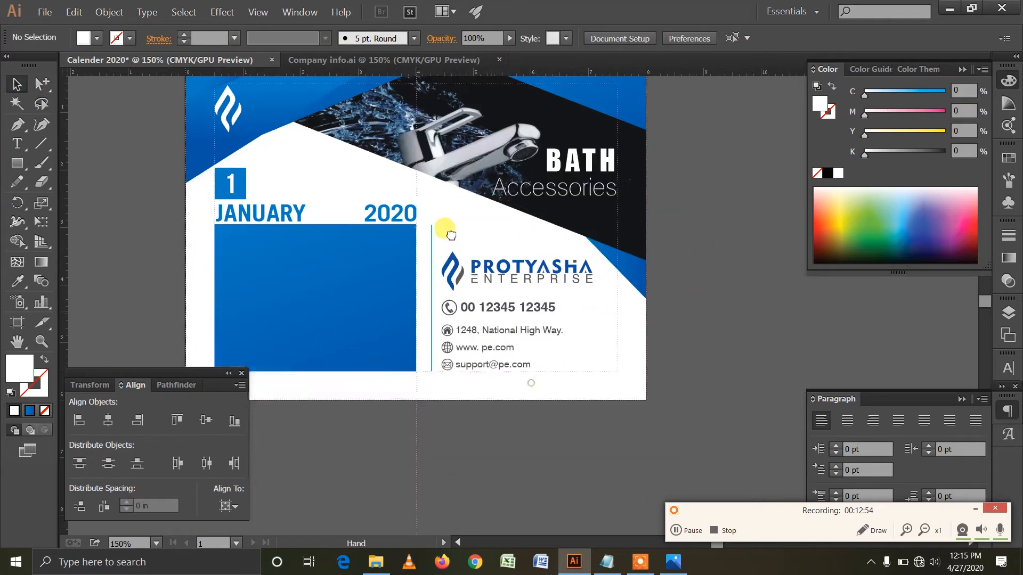
left_click(259, 223)
left_click_drag(457, 142, 354, 219)
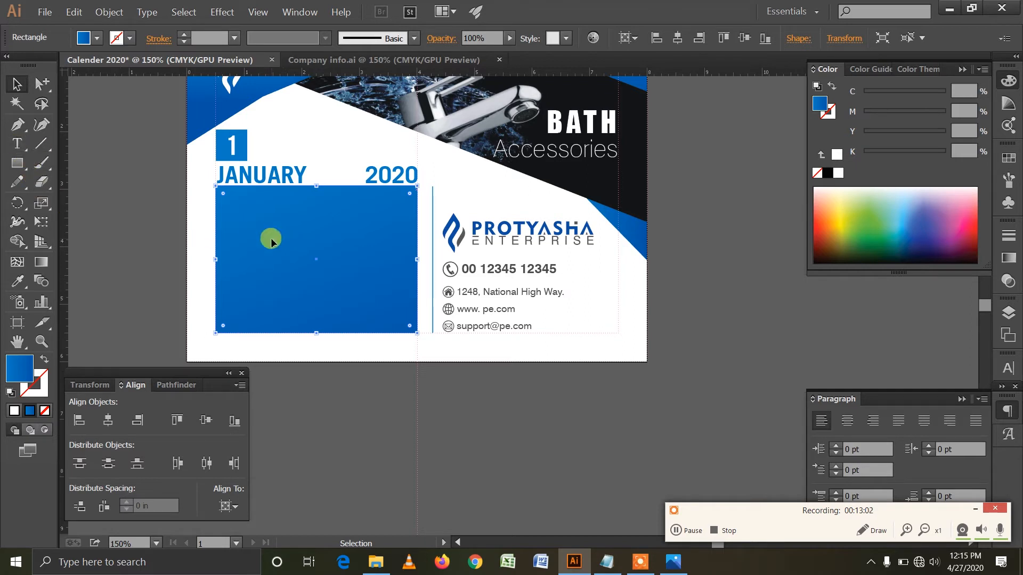
left_click_drag(385, 241, 299, 230)
left_click_drag(230, 226, 678, 227)
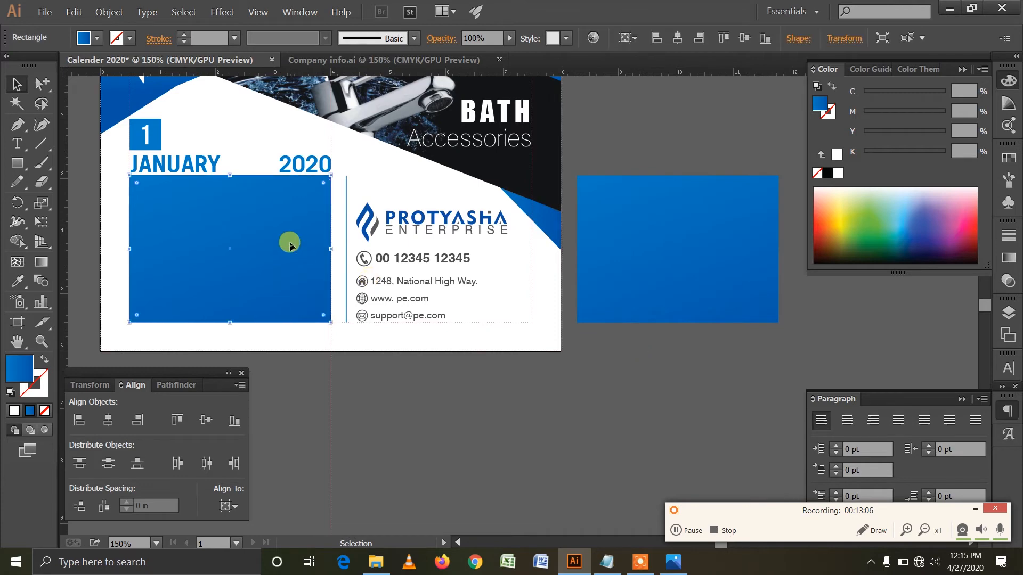
- Split the original blue rectangle into a grid of 6 rows and 7 columns with 0 in gutters
left_click(109, 13)
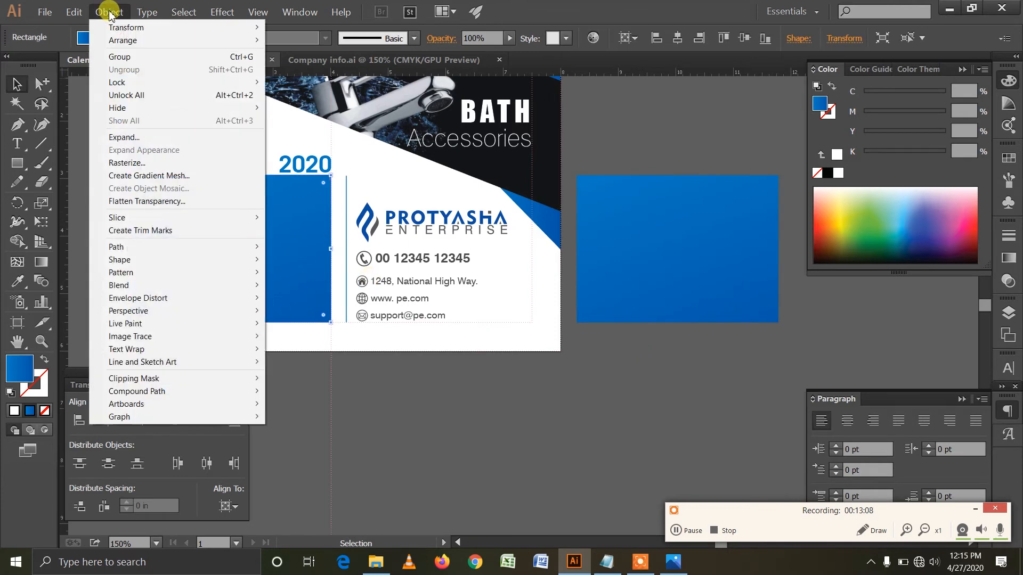
mouse_move(238, 248)
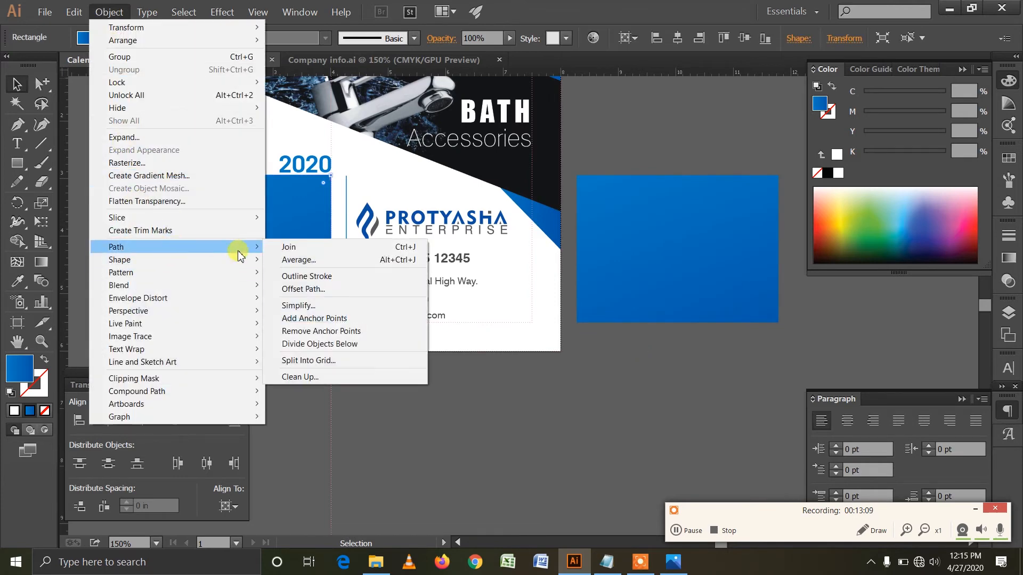
left_click(338, 365)
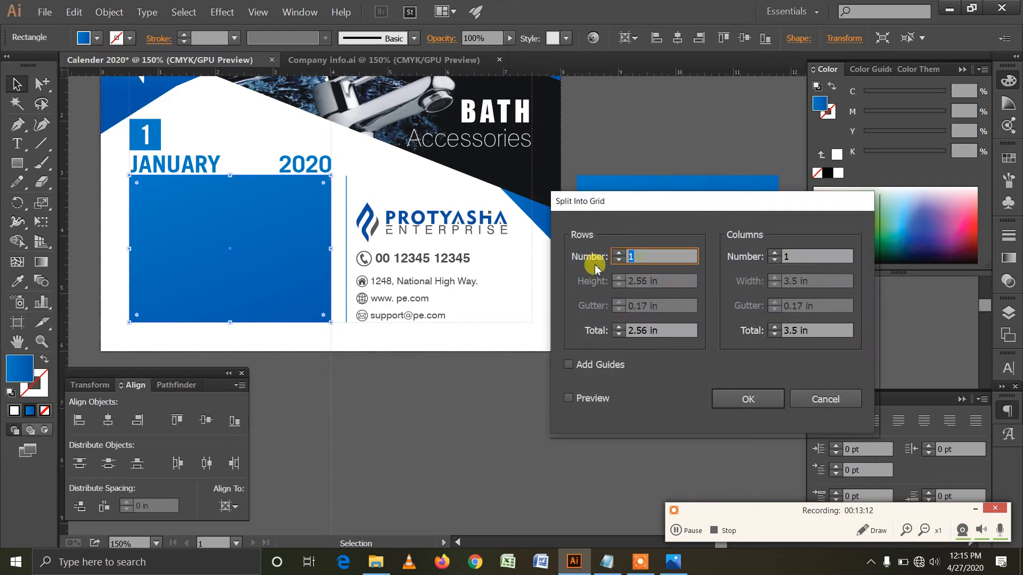
type("6")
left_click(750, 261)
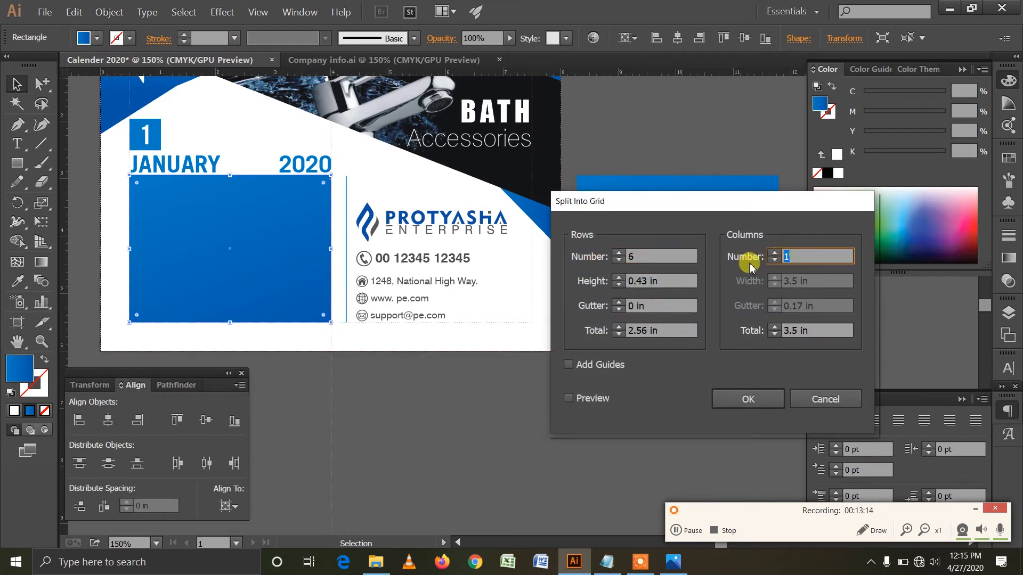
type("7")
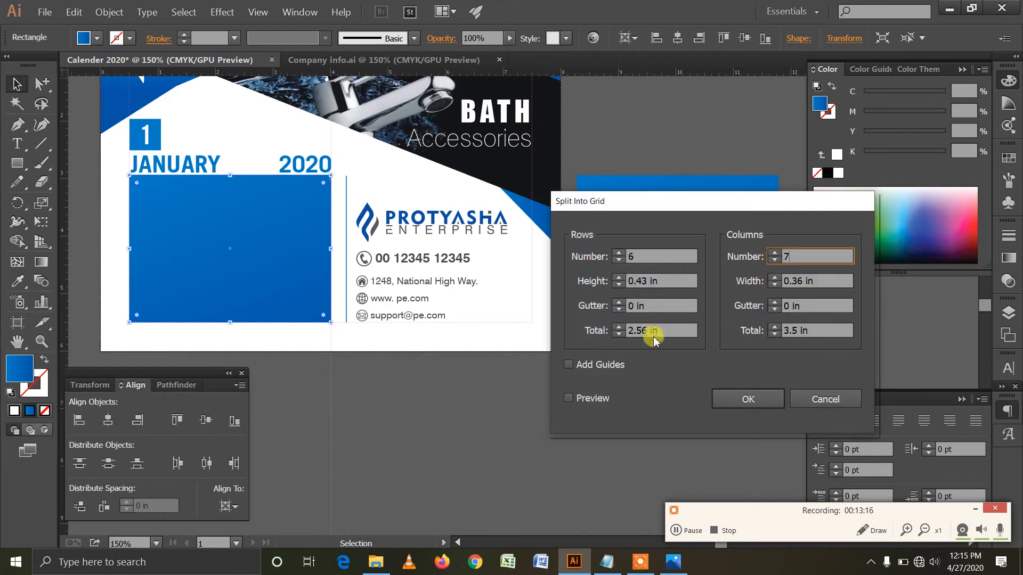
left_click(569, 400)
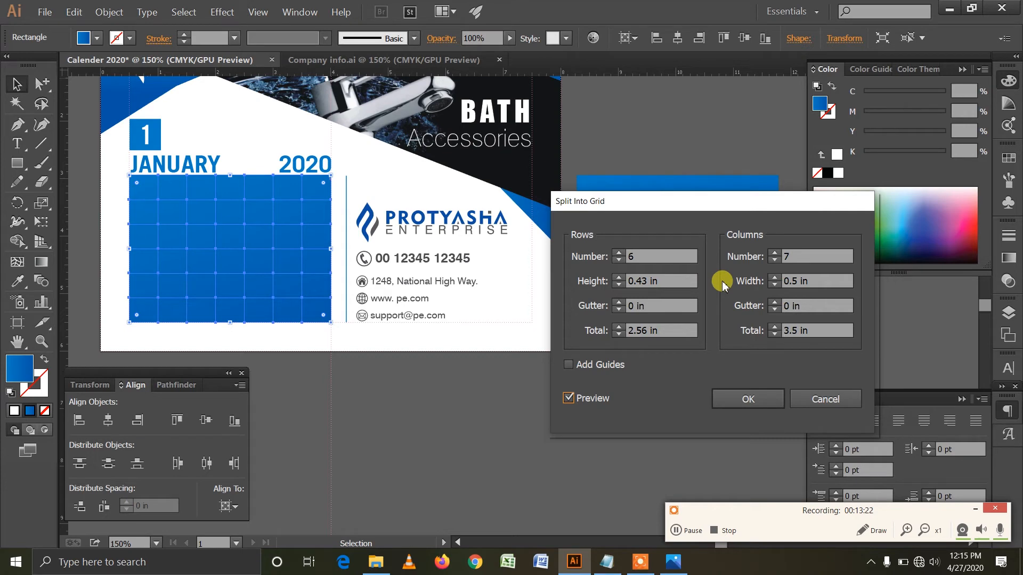
left_click(745, 394)
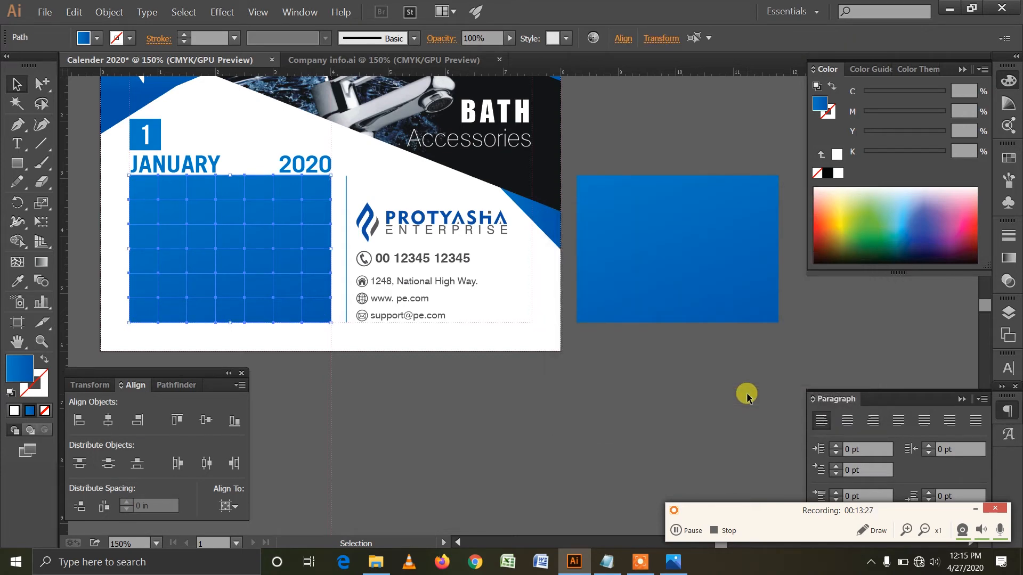
- Convert the duplicated blue rectangle beside the artboard into an area type frame
left_click(709, 271)
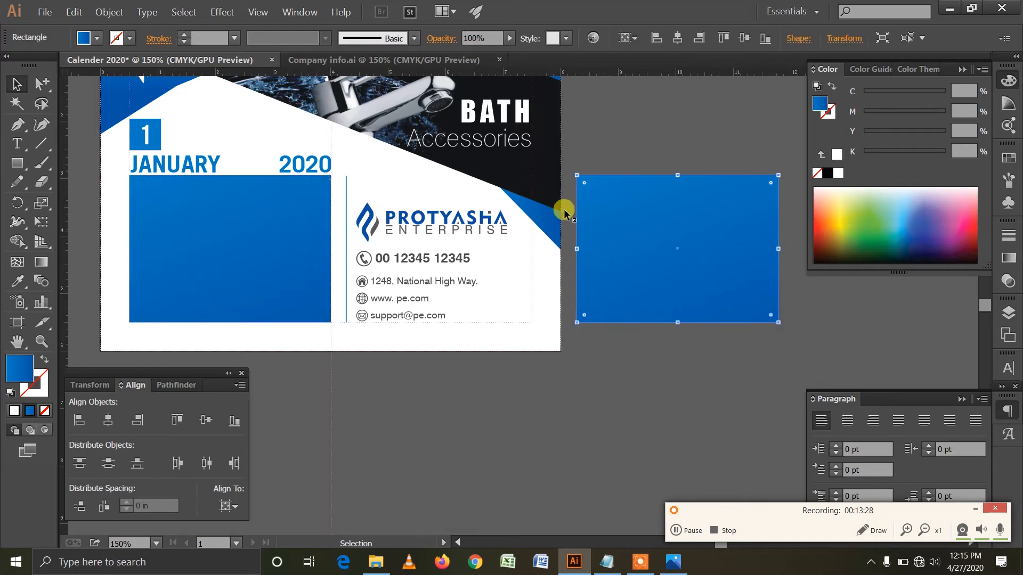
left_click(147, 12)
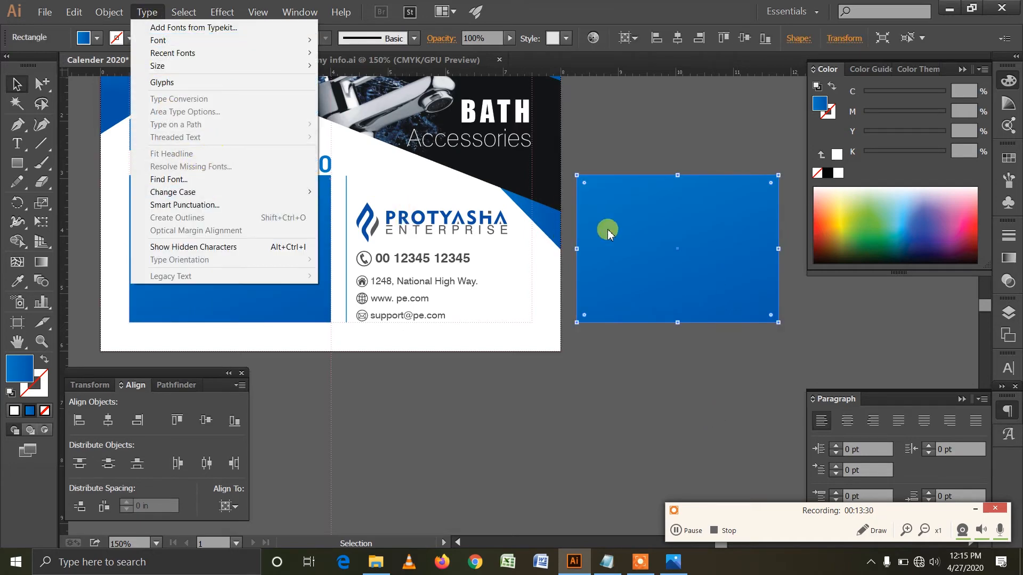
left_click(608, 234)
left_click(17, 143)
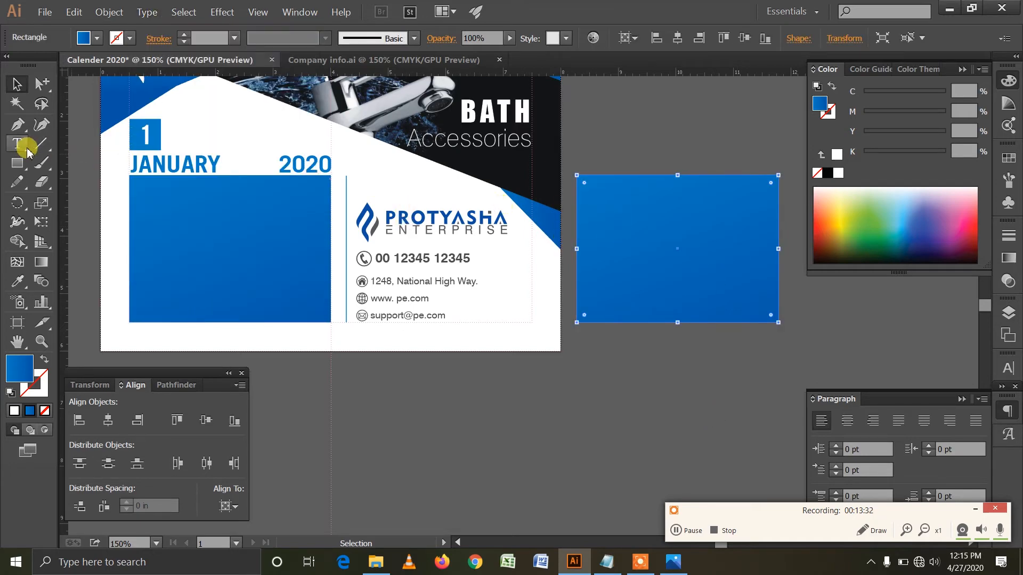
left_click(585, 182)
- Set the area type frame to 6 rows and 7 columns with the preview turned on
left_click(147, 12)
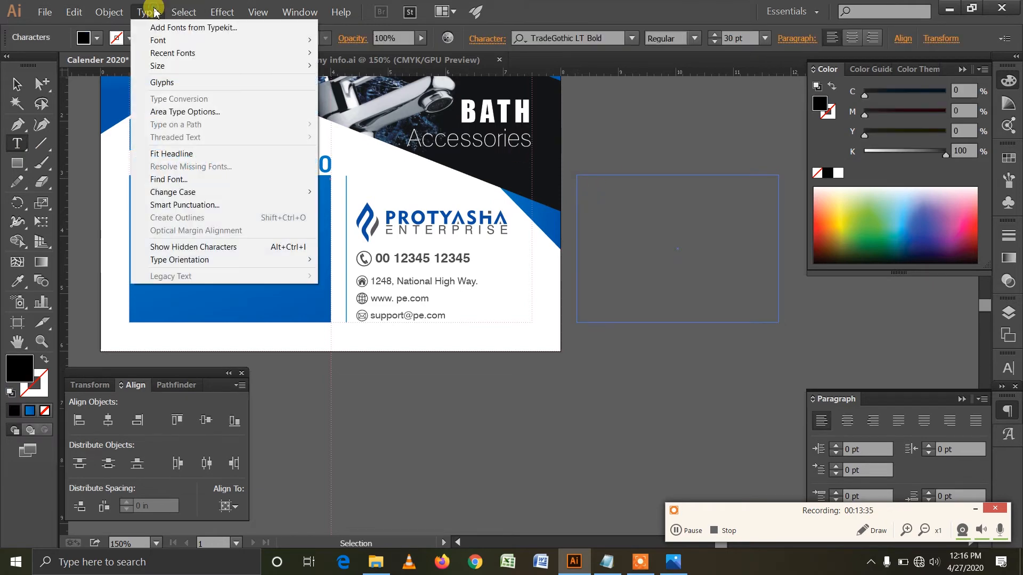
left_click(145, 12)
left_click(146, 12)
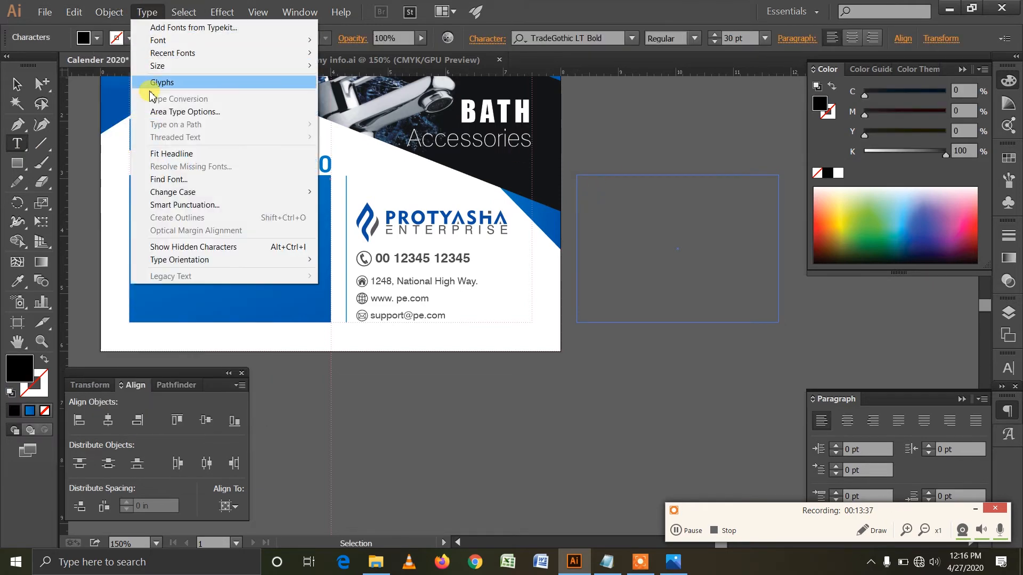
left_click(196, 112)
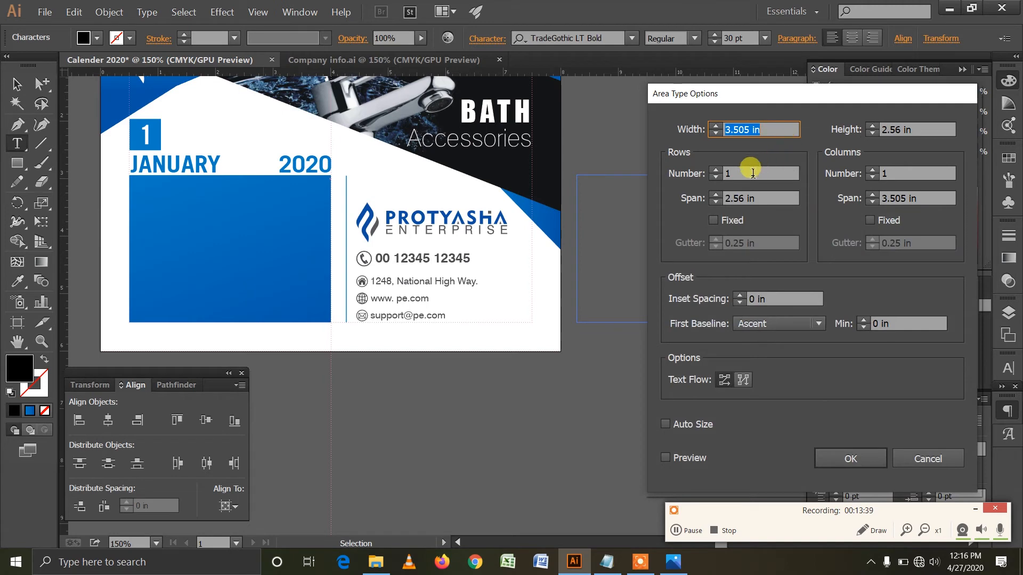
left_click(737, 174)
type("6")
left_click(884, 173)
type("7")
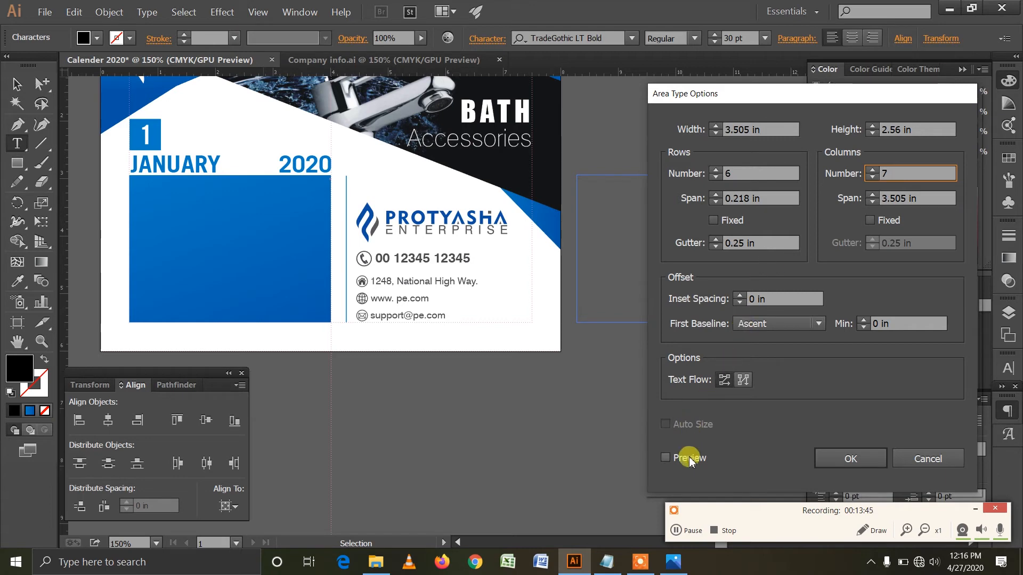
left_click(666, 457)
- Set the row and column gutters of the area type frame to 0 and apply the options
left_click_drag(762, 198, 711, 198)
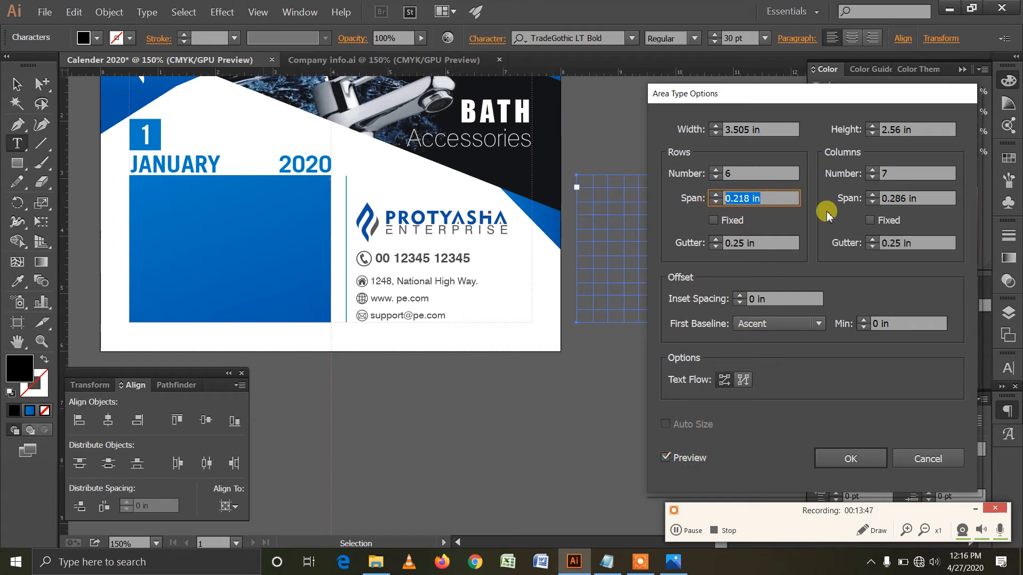
left_click(778, 236)
left_click_drag(777, 238, 716, 243)
type("0")
left_click_drag(912, 239, 858, 241)
type("0")
left_click(666, 458)
left_click(667, 458)
left_click(853, 459)
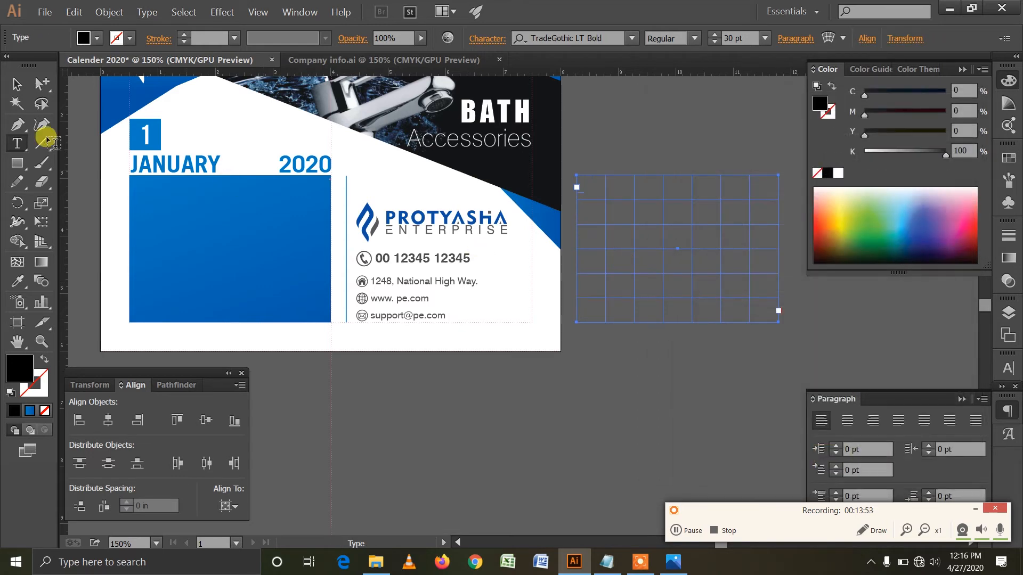
- Enter SUN in the first cell of the text grid and set its font size to 16 pt
left_click(17, 83)
left_click(620, 152)
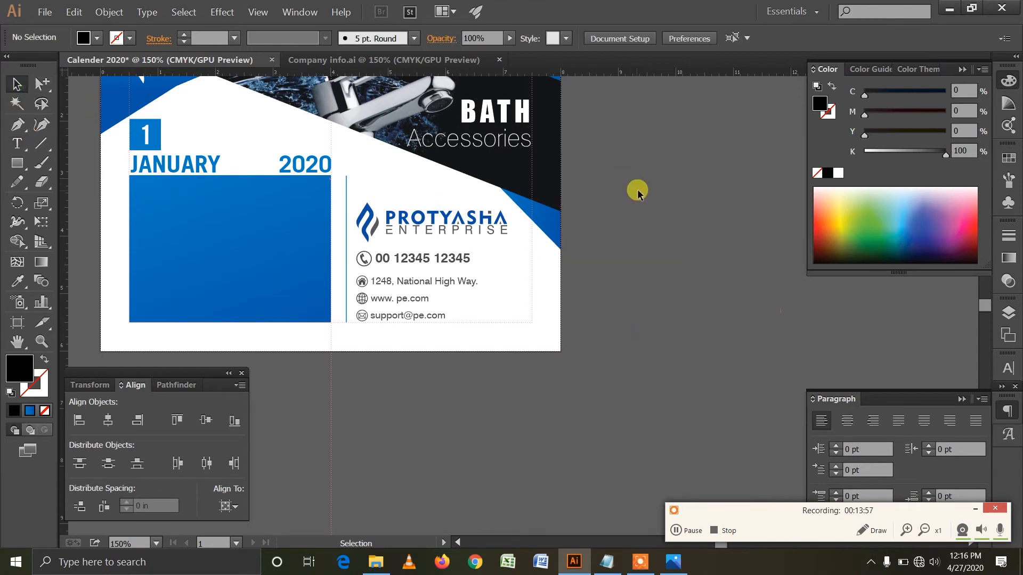
left_click(657, 249)
left_click(12, 143)
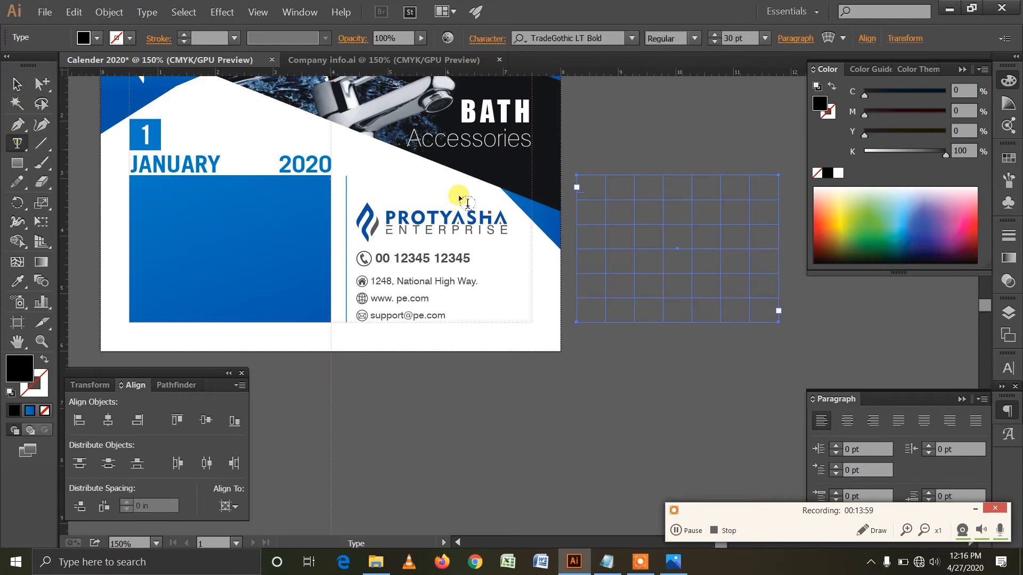
left_click(601, 187)
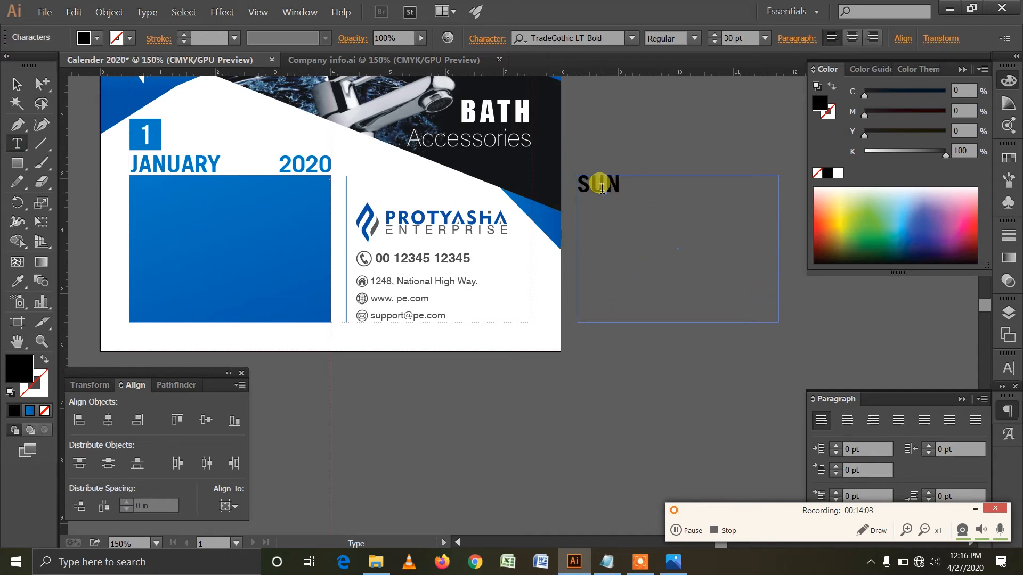
left_click(17, 84)
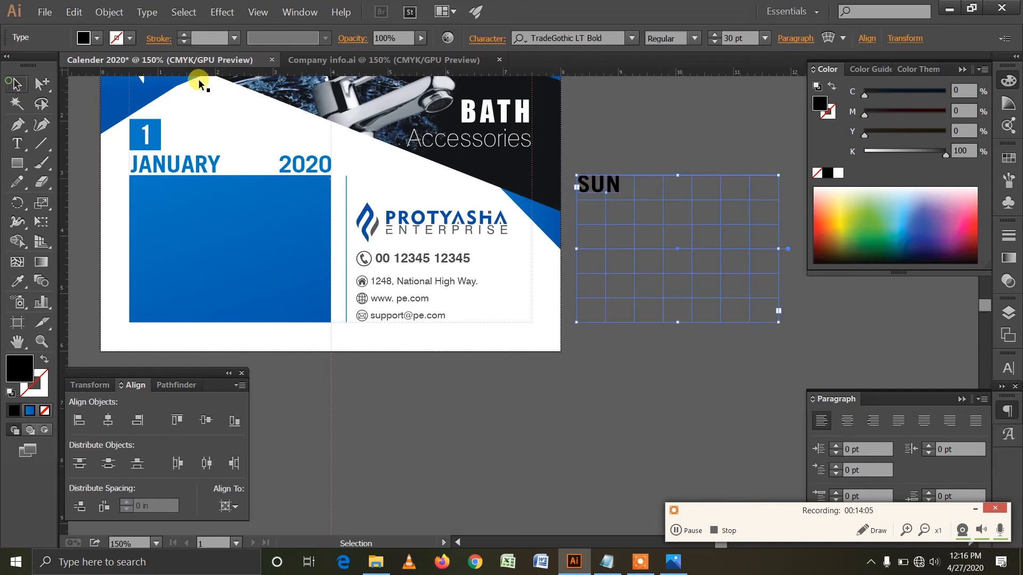
left_click(741, 35)
type("16")
key("Return")
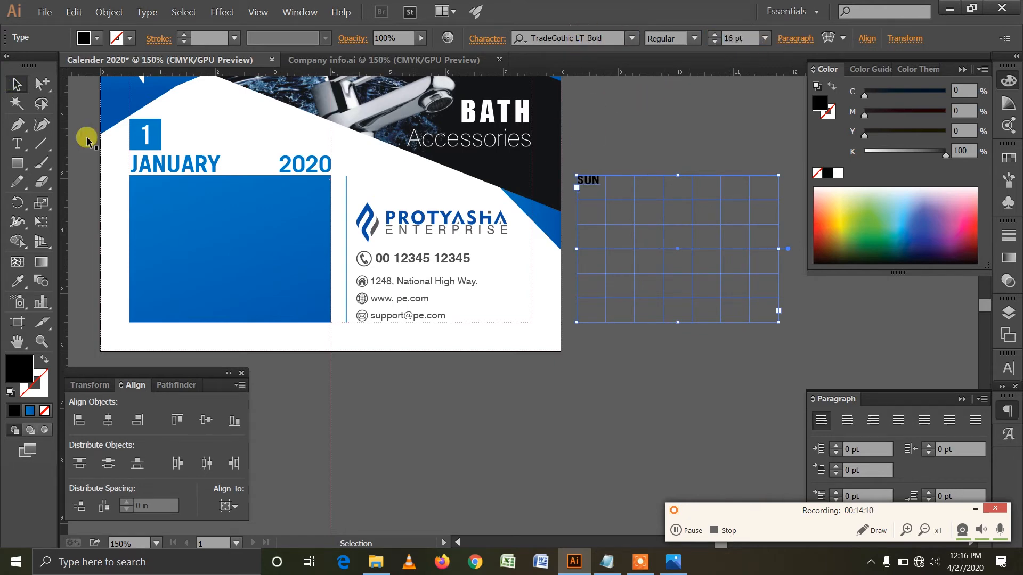
- Fill the remaining text cells with the weekdays MON to SAT and the dates 1 to 31, one per cell
left_click(17, 143)
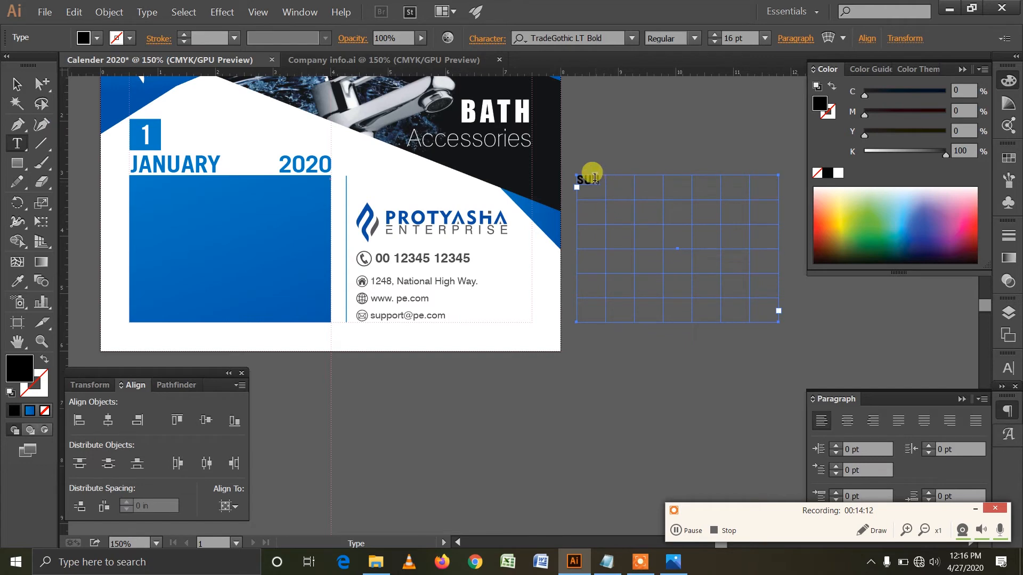
left_click(594, 181)
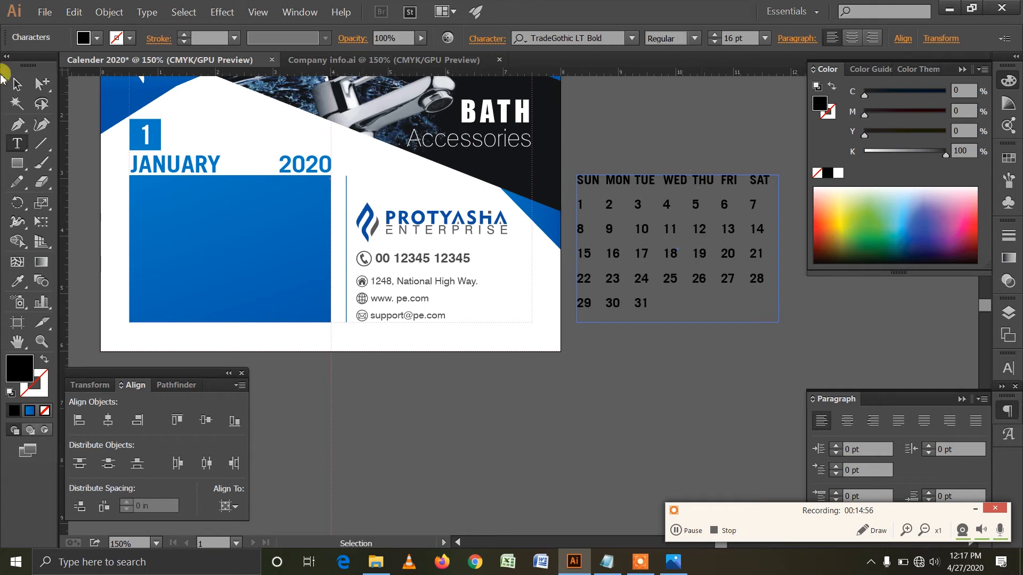
left_click(11, 83)
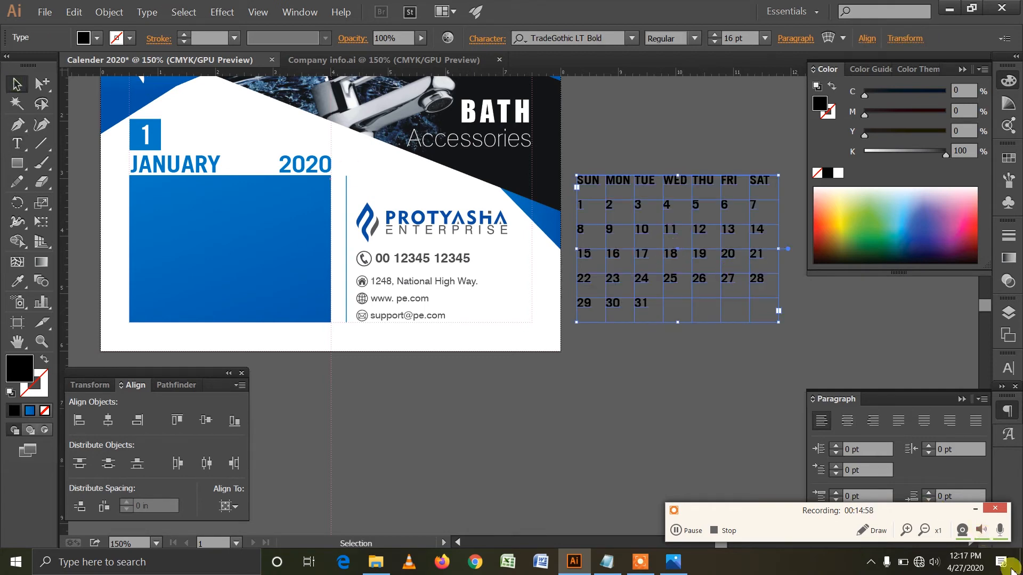
- Check in the system calendar which weekday January 2020 starts on
left_click(973, 567)
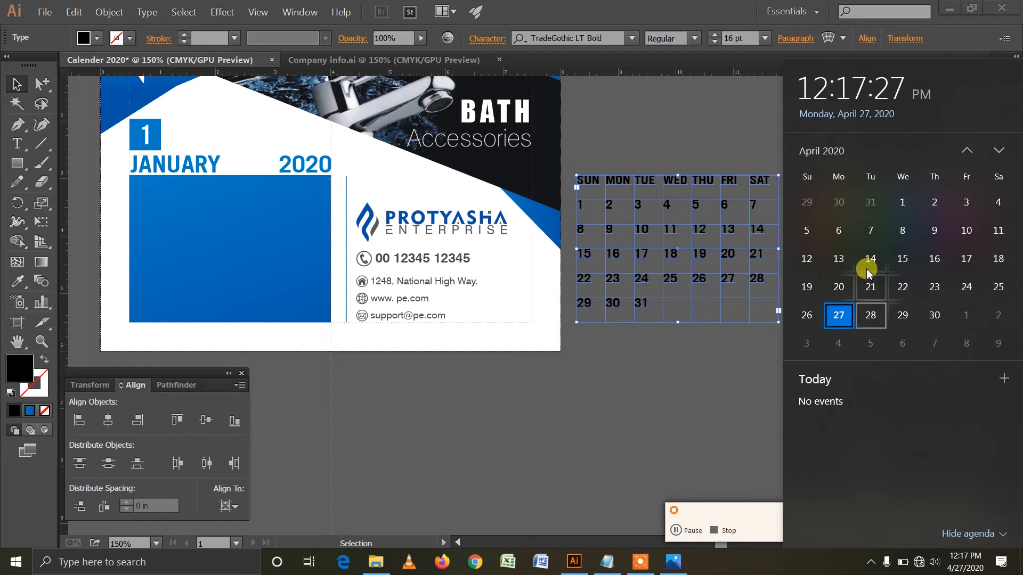
left_click(967, 152)
left_click(968, 152)
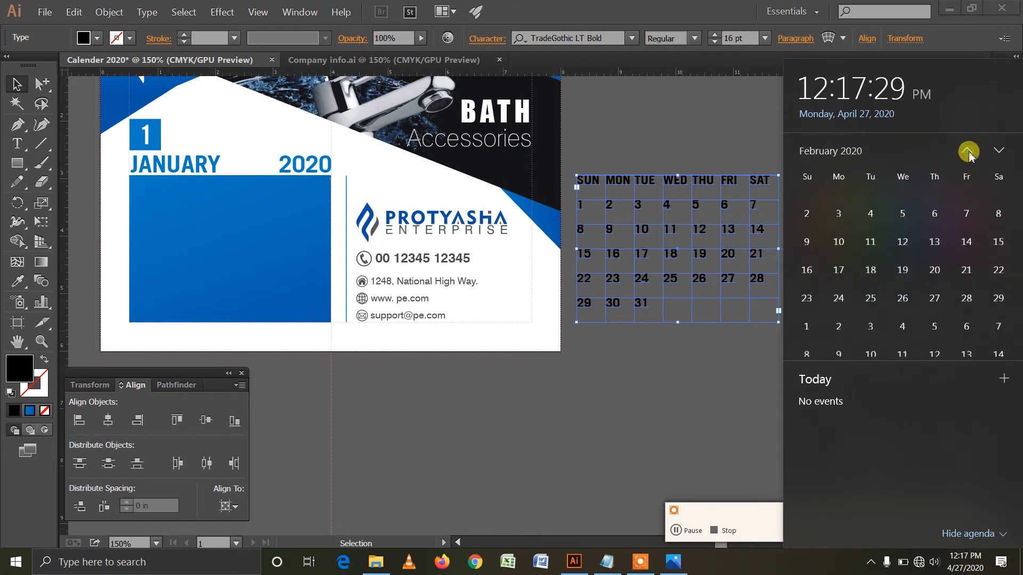
left_click(968, 152)
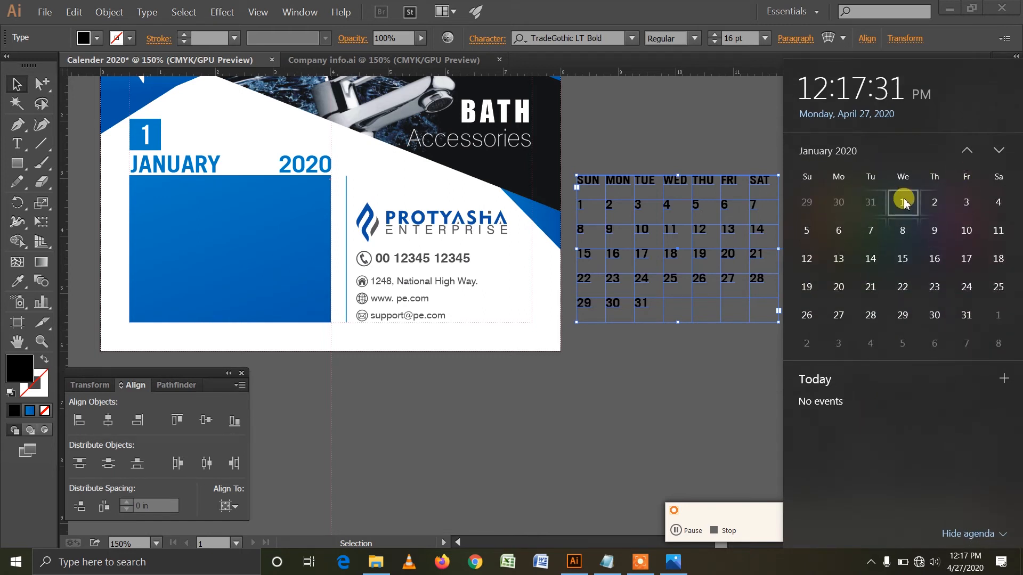
left_click(708, 442)
- Shift the dates three cells forward so that 1 falls under WED
left_click(17, 143)
left_click(581, 205)
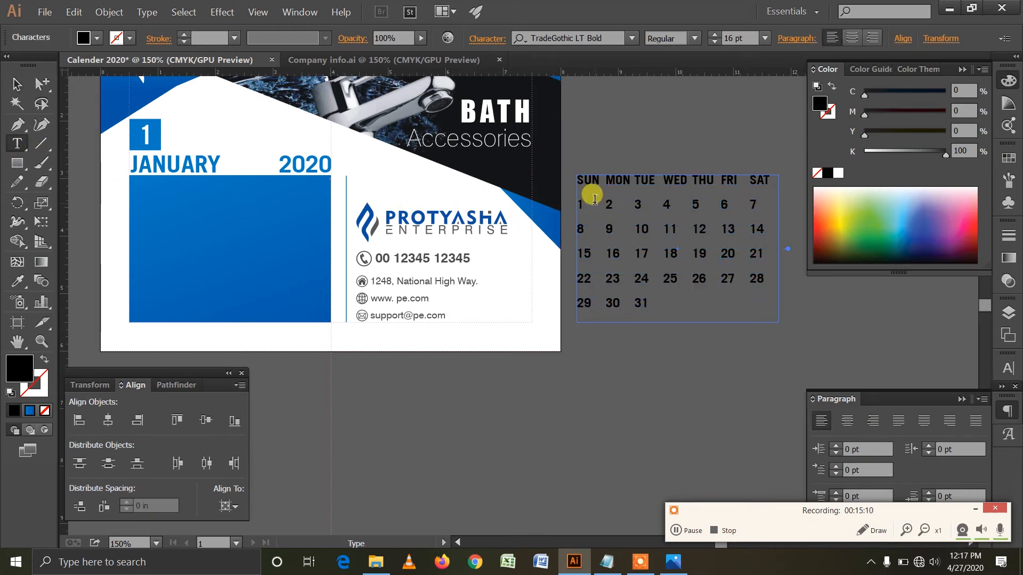
key("Tab")
key("Tab")
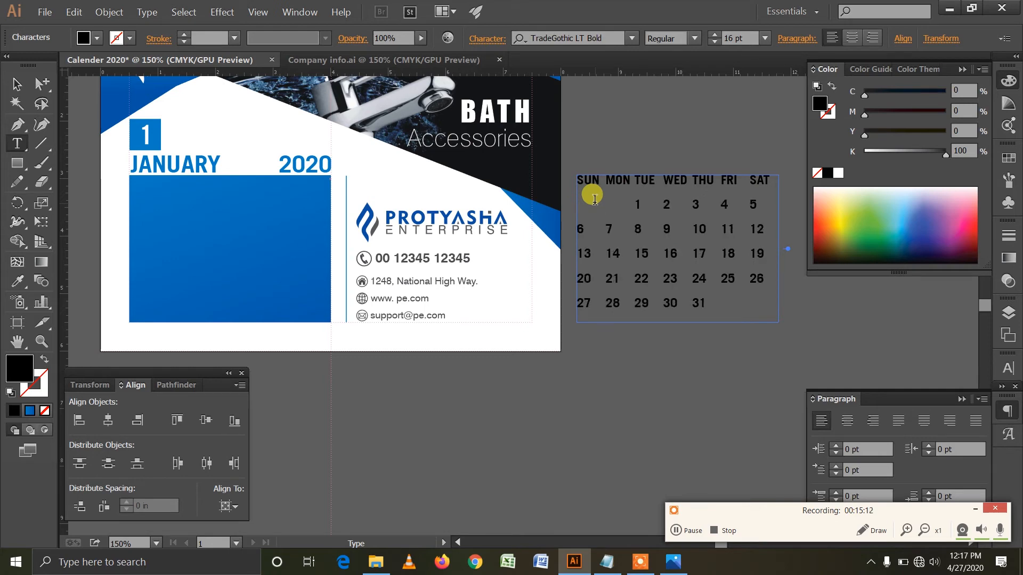
key("Tab")
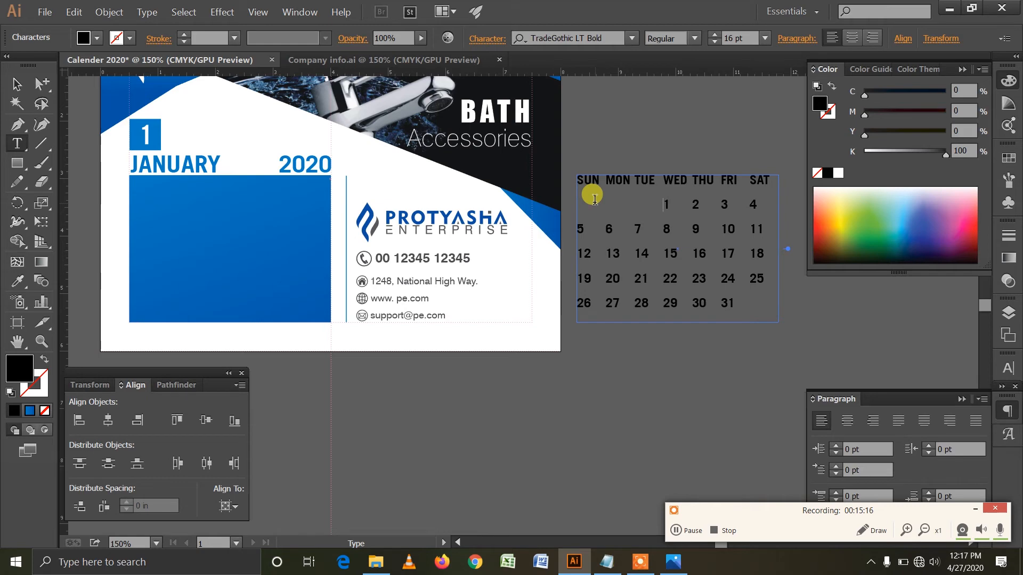
left_click(16, 84)
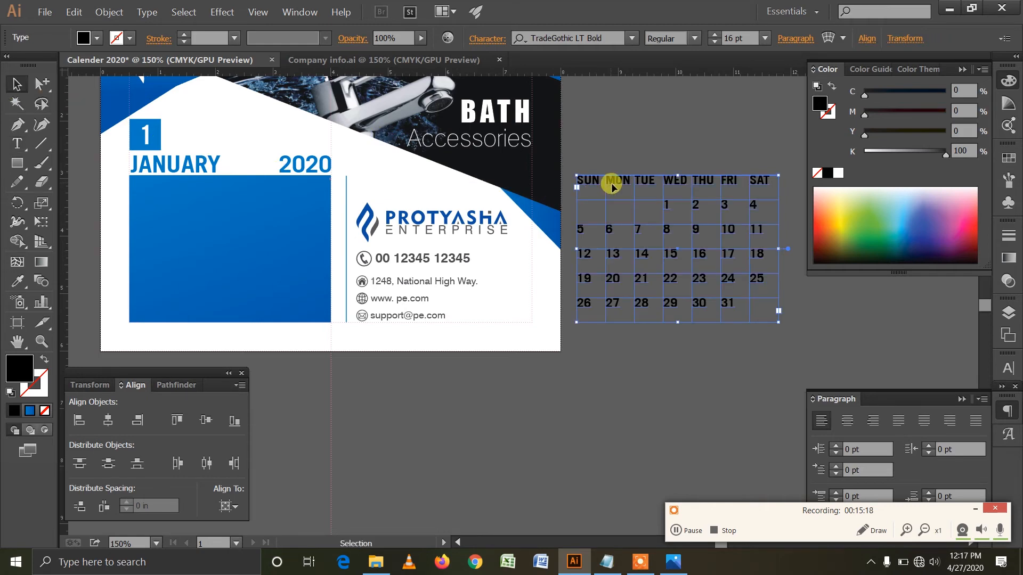
- Give all cells of the blue grid under JANUARY 2020 no fill and a 1 pt black stroke
left_click(264, 246)
left_click(289, 349)
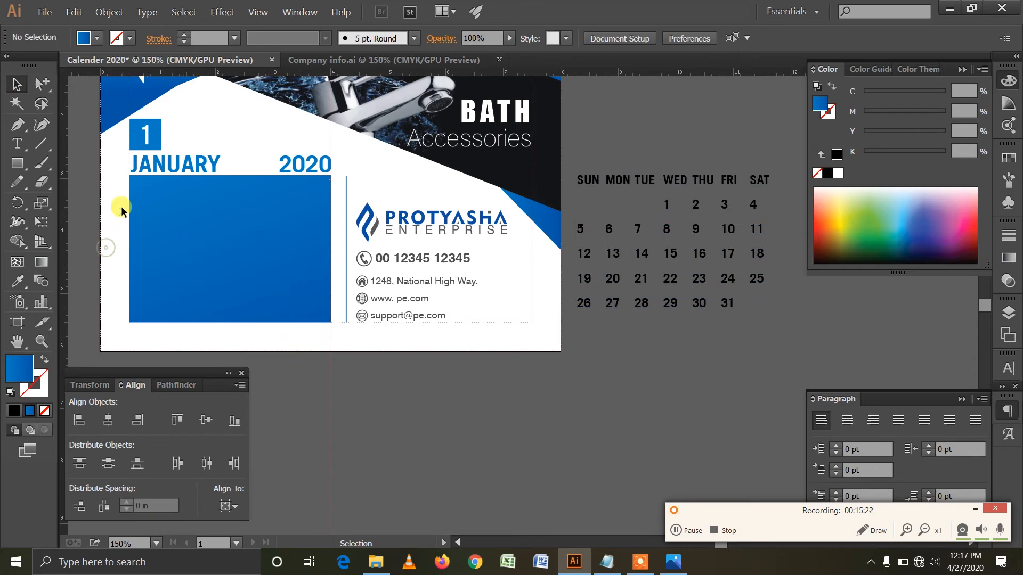
left_click_drag(126, 189, 283, 293)
left_click_drag(121, 183, 309, 316)
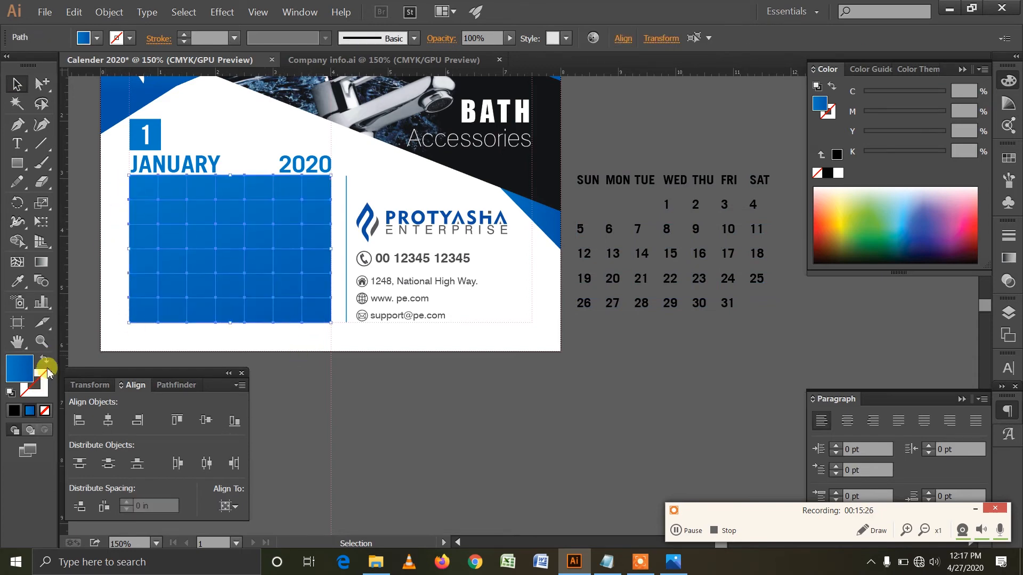
left_click(11, 392)
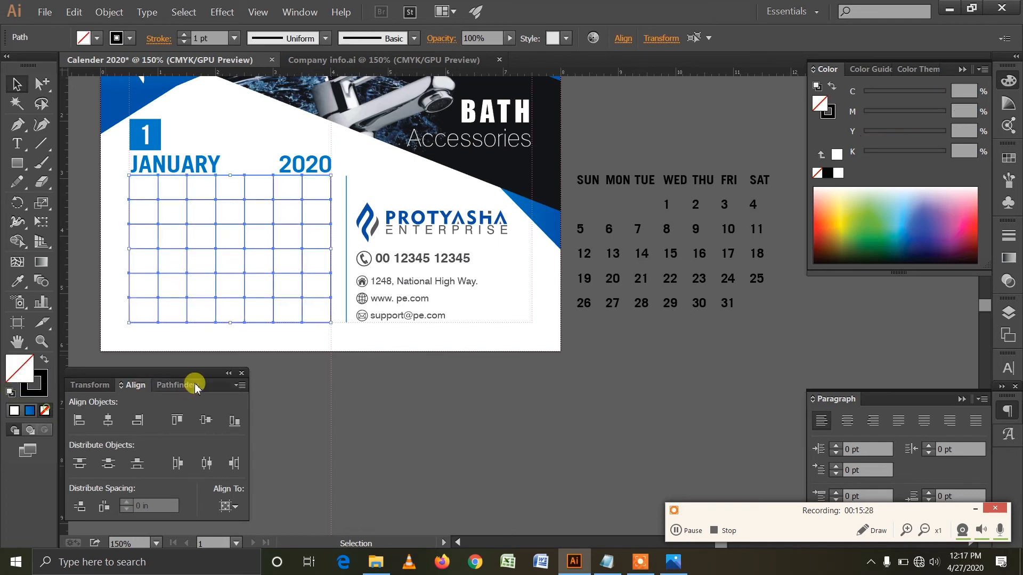
left_click(313, 409)
- Convert the outlined cell grid under JANUARY 2020 into guides
left_click(41, 341)
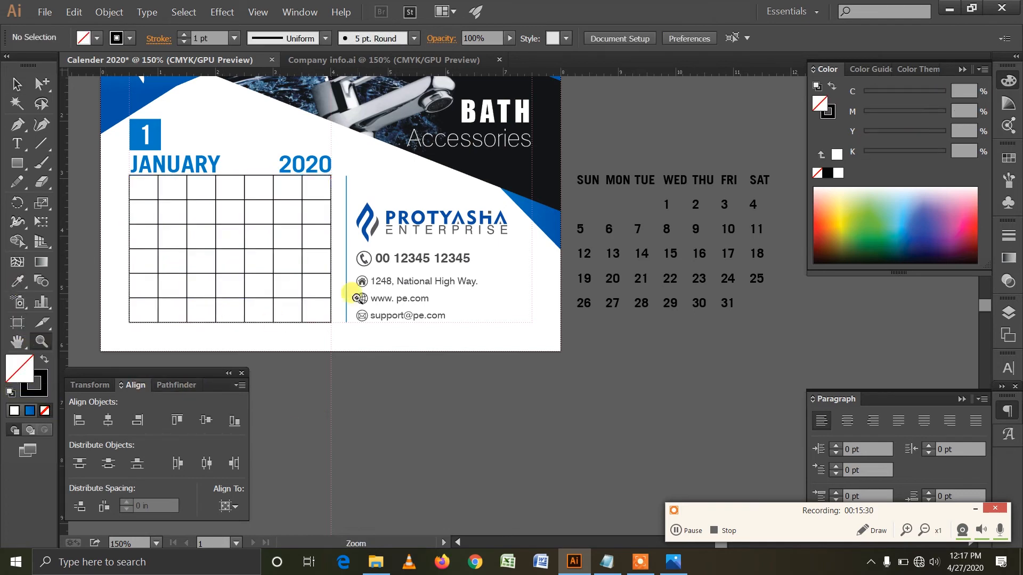
left_click(359, 292)
left_click_drag(450, 228, 303, 294)
left_click(17, 84)
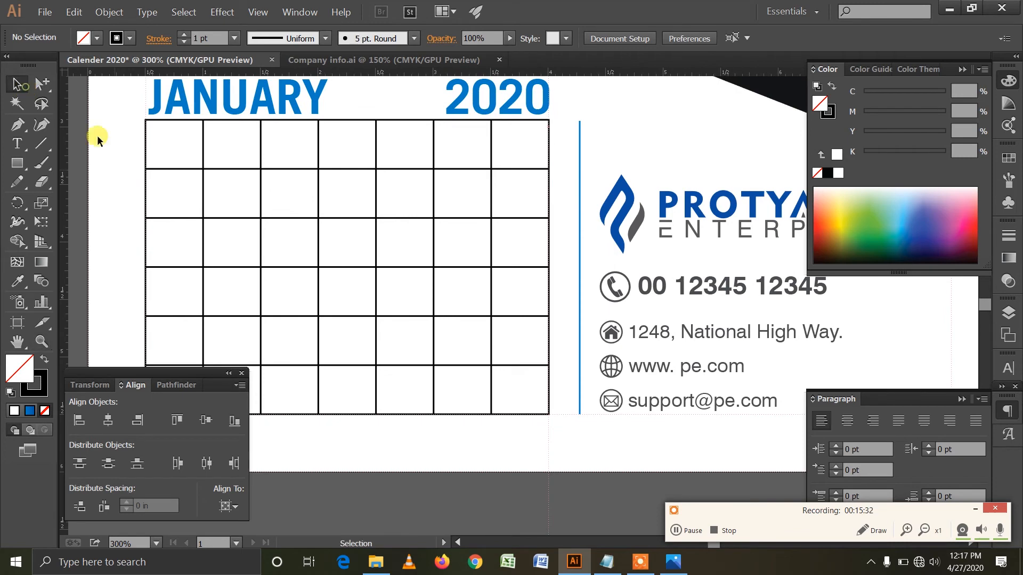
left_click(507, 412)
right_click(507, 222)
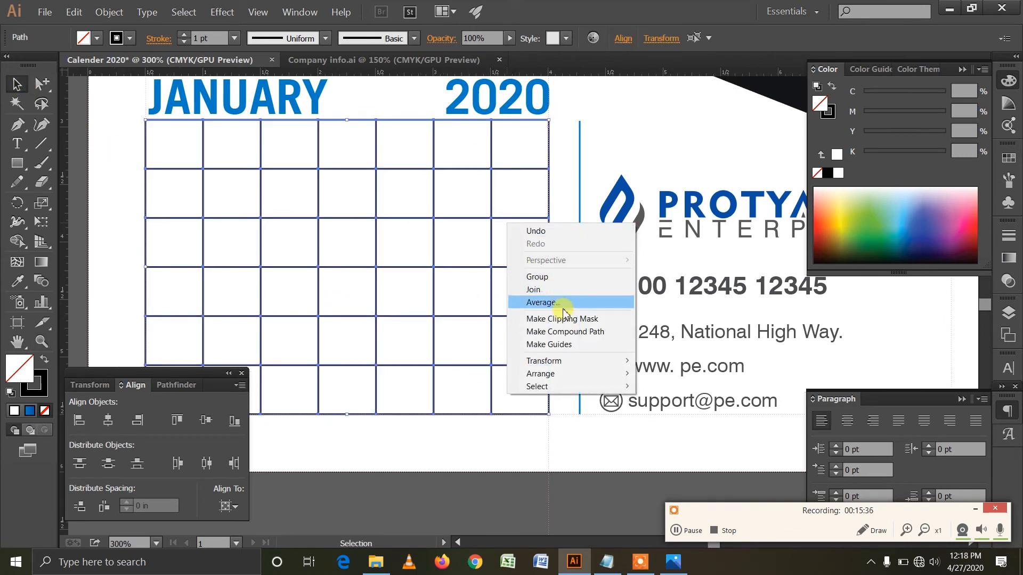
left_click(567, 345)
- Draw a horizontal line across the guide grid below its first row, matching the blue stroke of the vertical divider
left_click(41, 143)
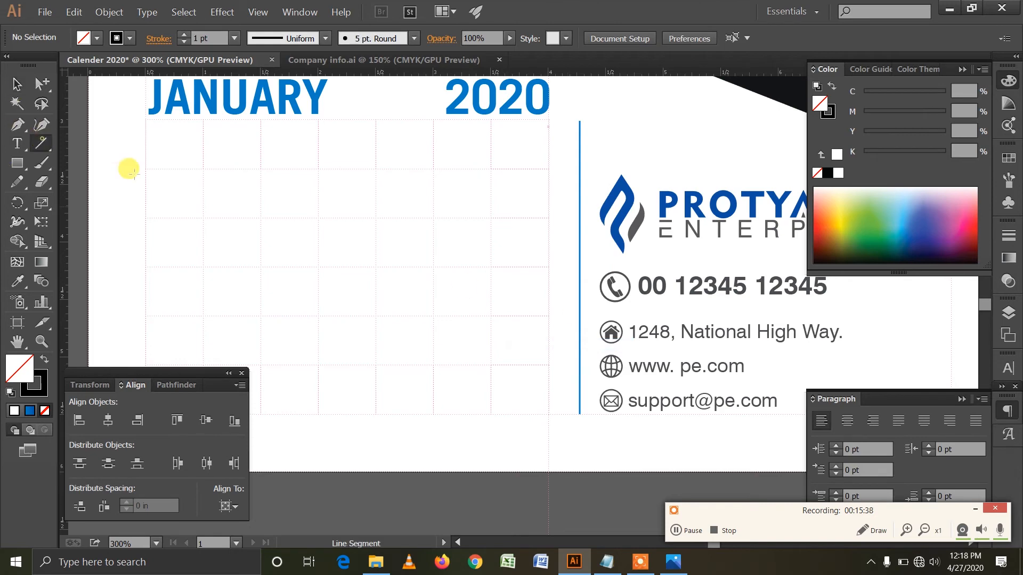
left_click_drag(146, 169, 183, 169)
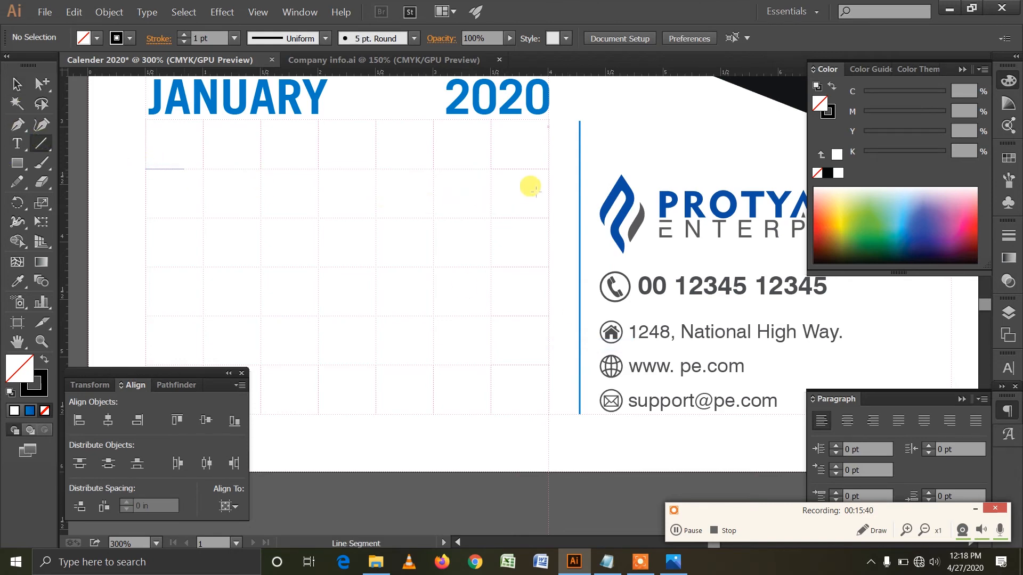
left_click_drag(547, 168, 549, 169)
left_click(17, 280)
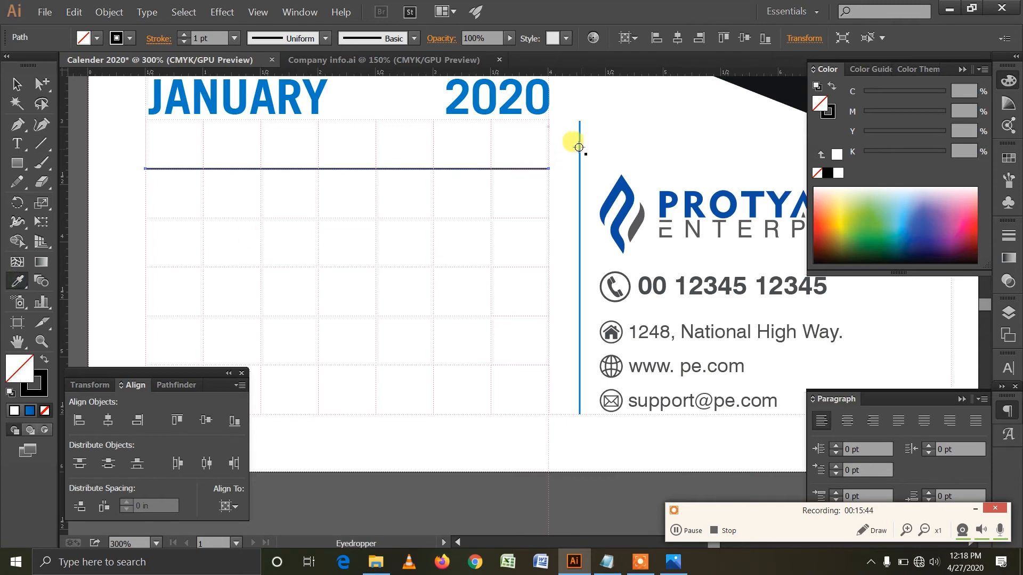
left_click(580, 147)
- Copy the blue line down to the next row guide and repeat the copy for the remaining inner row guides
left_click(17, 84)
left_click_drag(404, 169, 414, 223)
key("ctrl+d")
key("ctrl+d")
key("ctrl+d")
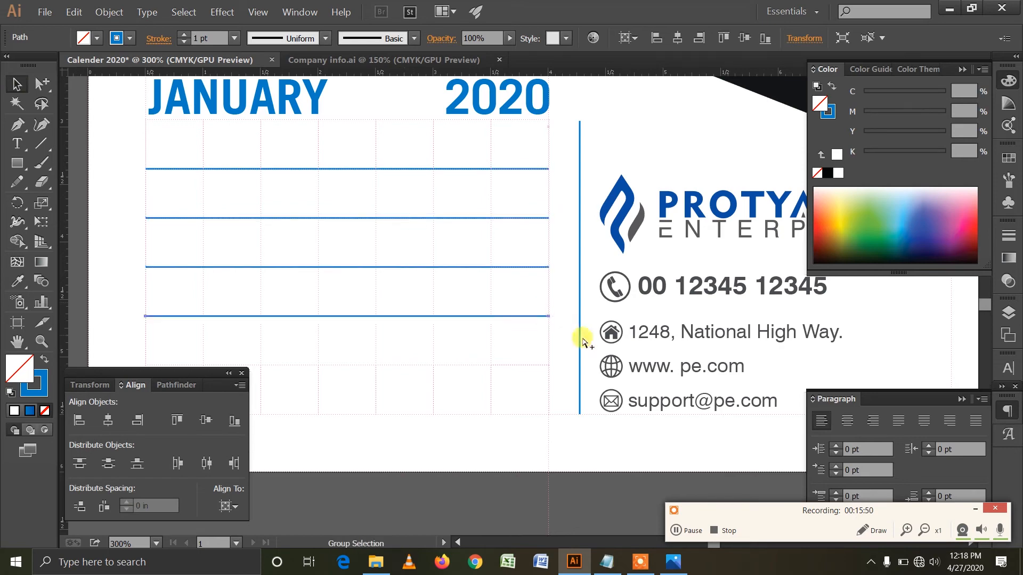
left_click(41, 340)
left_click(549, 336, "alt")
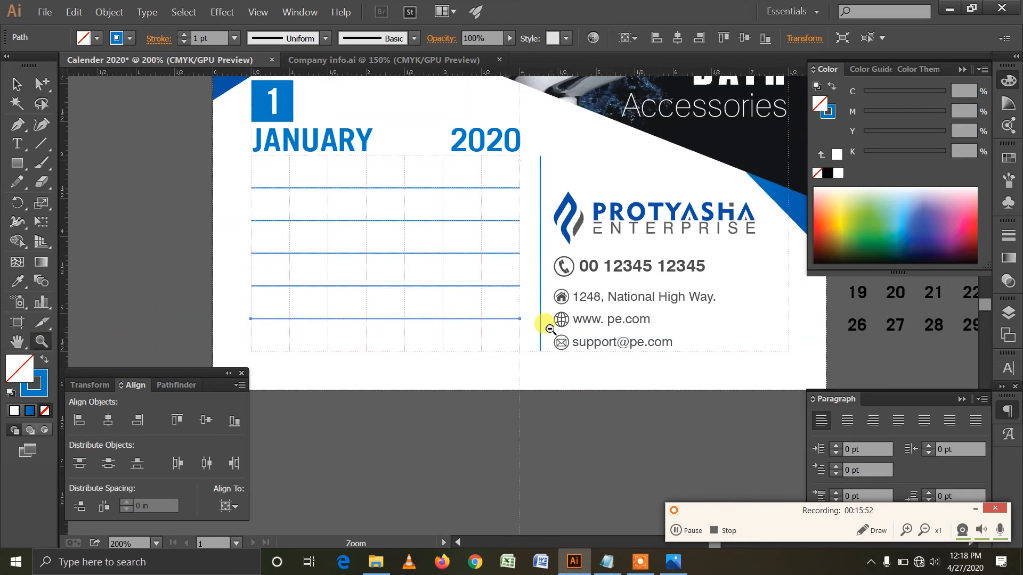
- Set the first baseline minimum offset of the weekday and date text block to 0.313 in, with preview enabled
left_click(550, 332, "alt")
left_click_drag(552, 192, 462, 197)
left_click(21, 86)
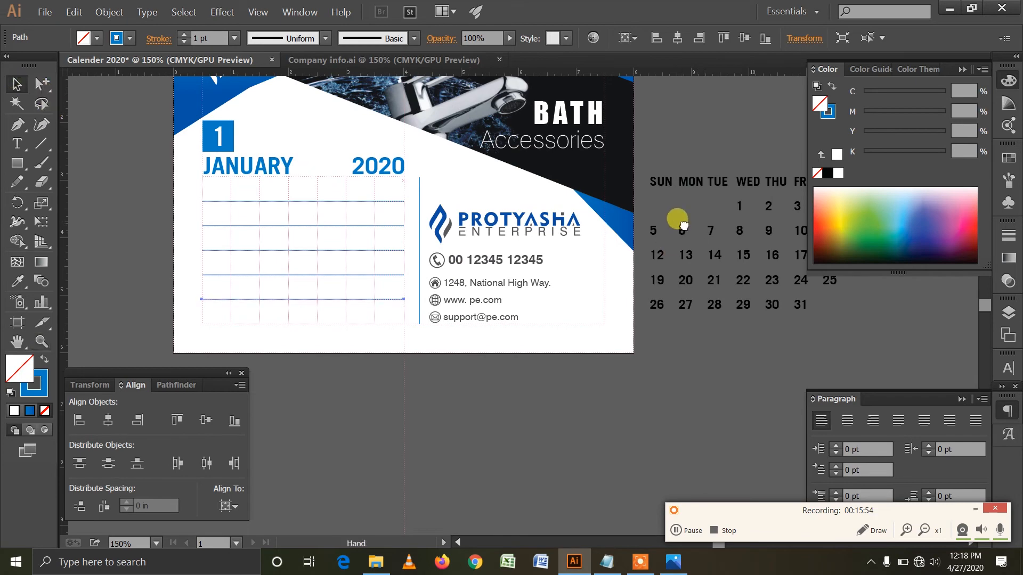
left_click_drag(680, 221, 546, 229)
left_click(668, 190)
left_click(757, 276)
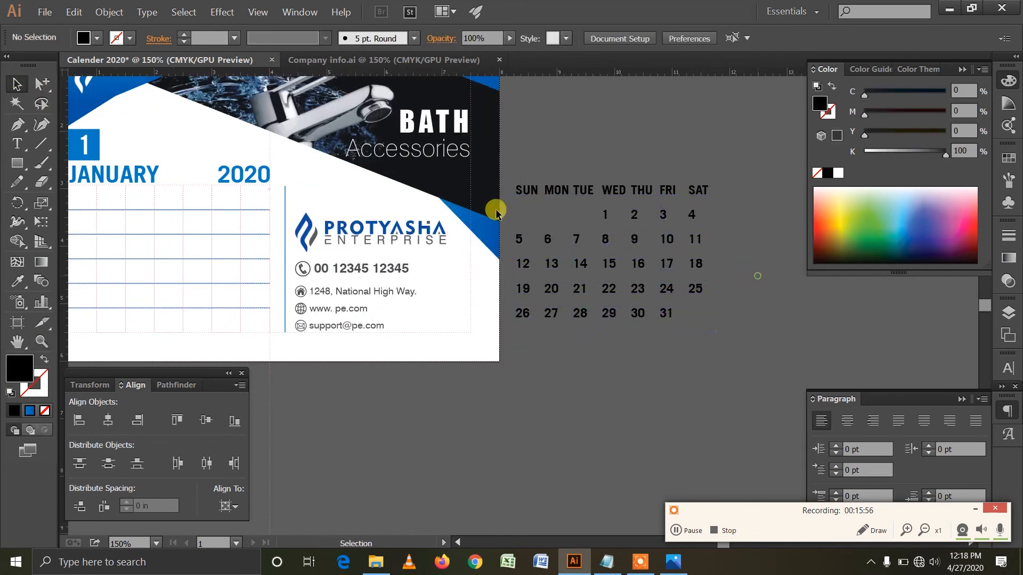
left_click(587, 191)
left_click(149, 12)
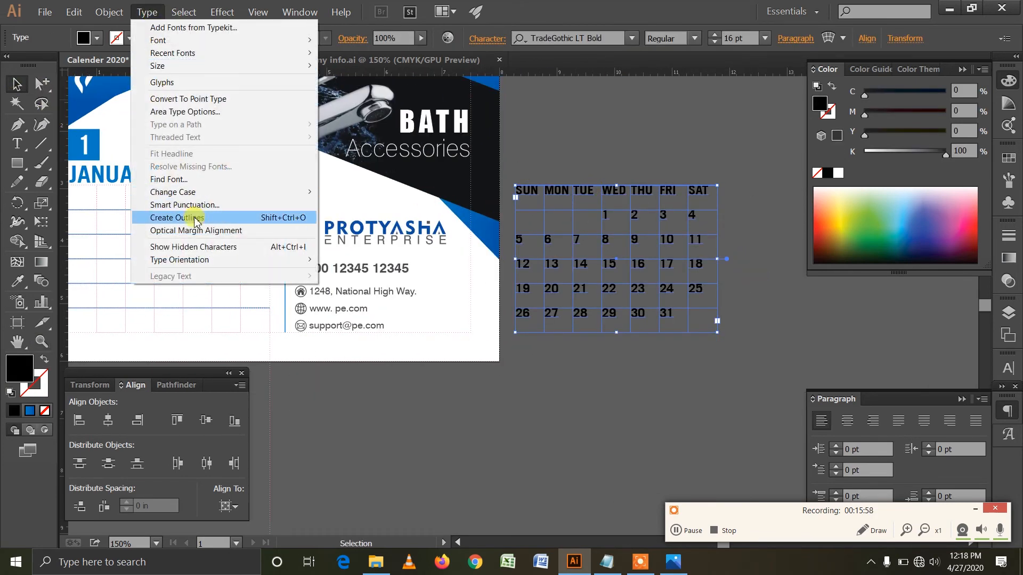
left_click(183, 112)
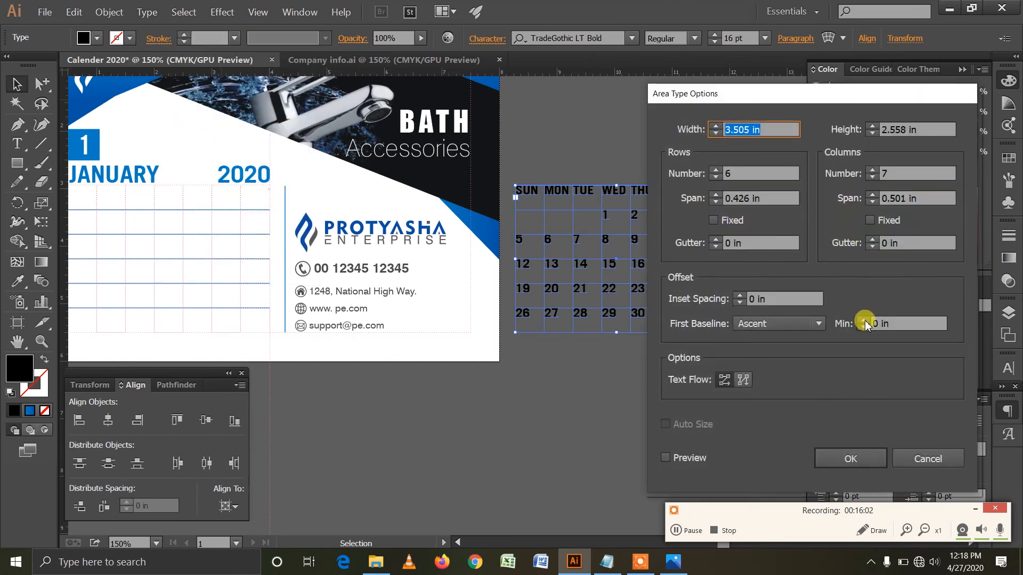
left_click(863, 321)
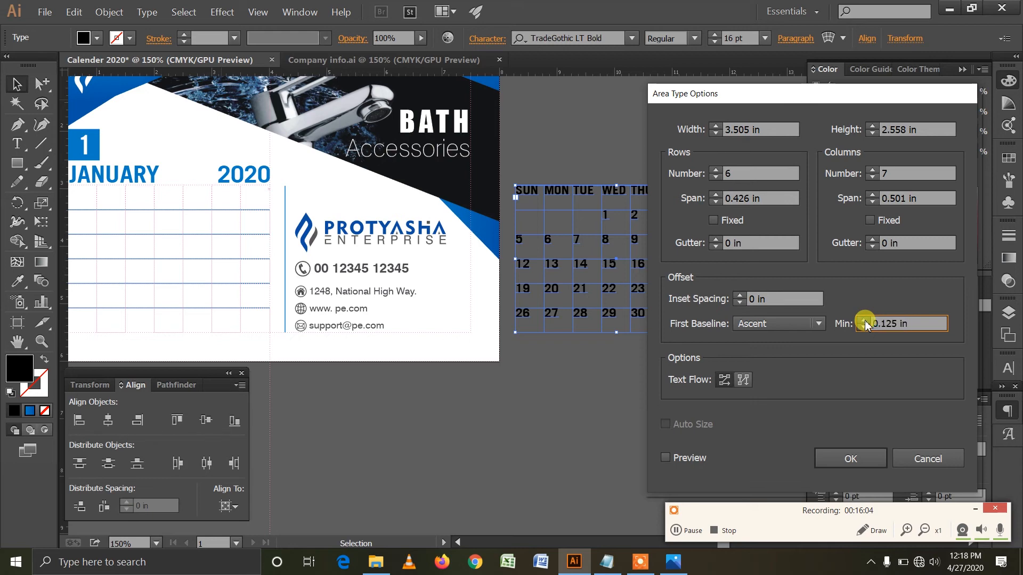
left_click(692, 458)
left_click(863, 324)
left_click(864, 322)
left_click(864, 322)
left_click(865, 322)
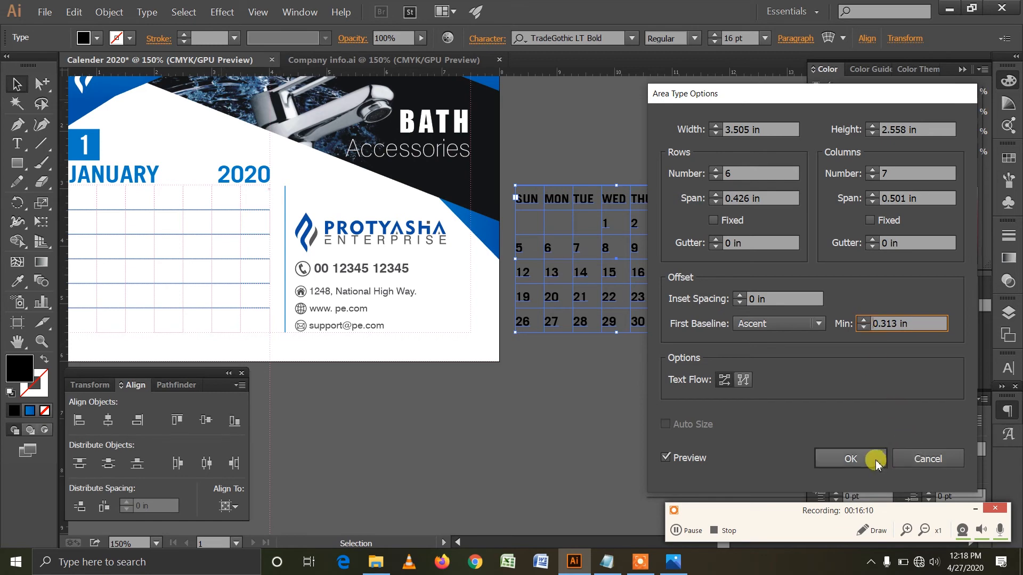
left_click(850, 459)
- Centre-align the weekday and date text and place the block over the lined grid under JANUARY 2020
left_click(847, 420)
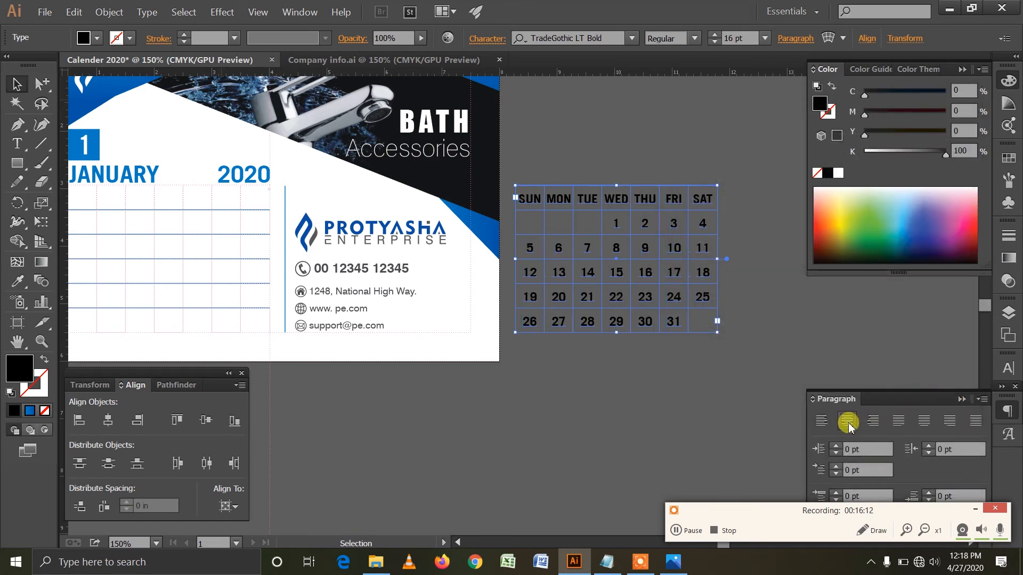
left_click(693, 367)
left_click_drag(499, 207, 212, 216)
left_click(410, 436)
- Change the fill of the whole weekday and date text block to 85% black
left_click(41, 341)
left_click(300, 309)
left_click(341, 306)
left_click_drag(664, 225, 337, 236)
left_click_drag(410, 173, 313, 220)
key("v")
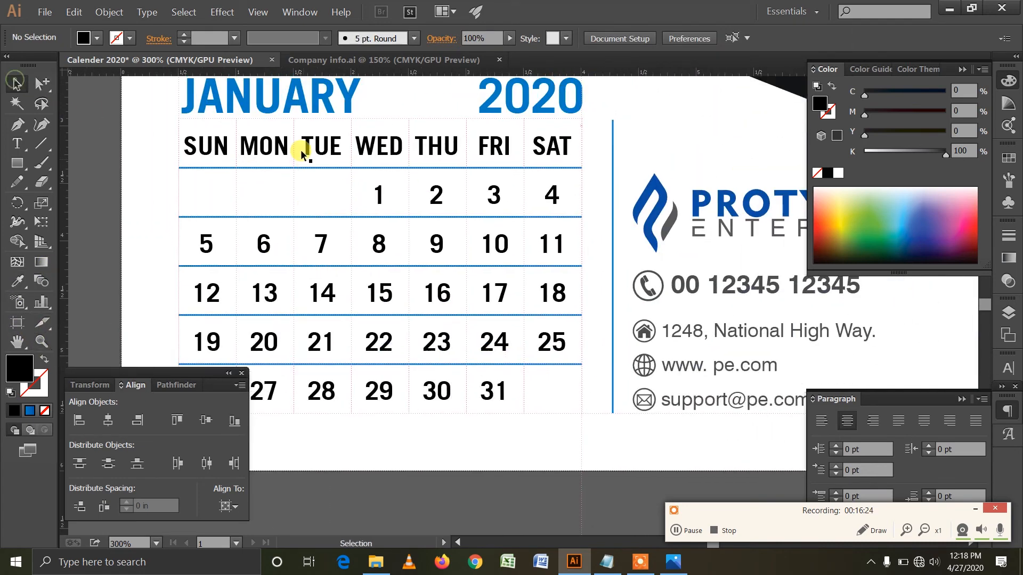
left_click(303, 153)
left_click(963, 151)
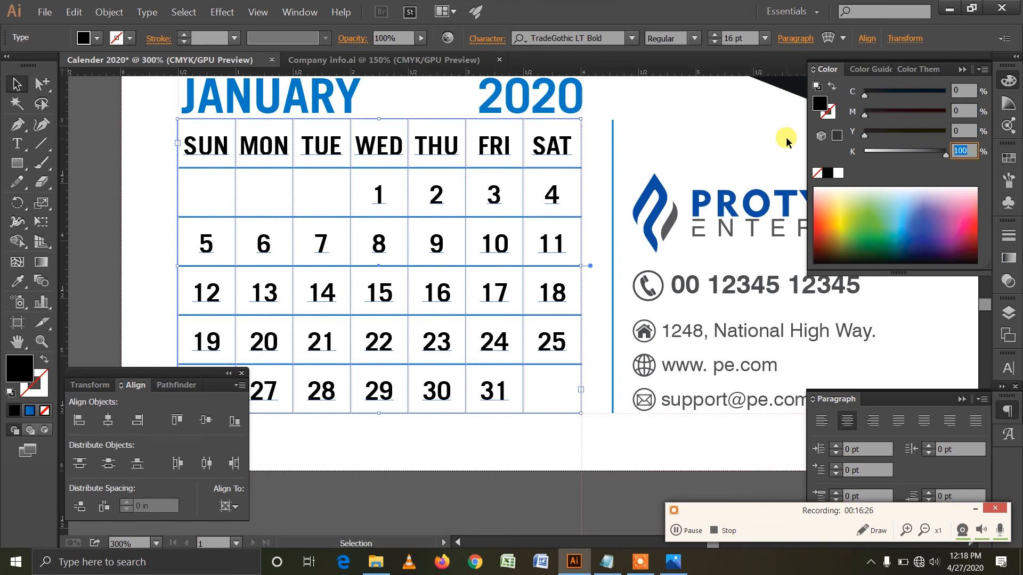
key("Return")
- Colour the word SUN red with 0% cyan, 100% magenta, 100% yellow and 0% black
left_click(17, 143)
double_click(223, 143)
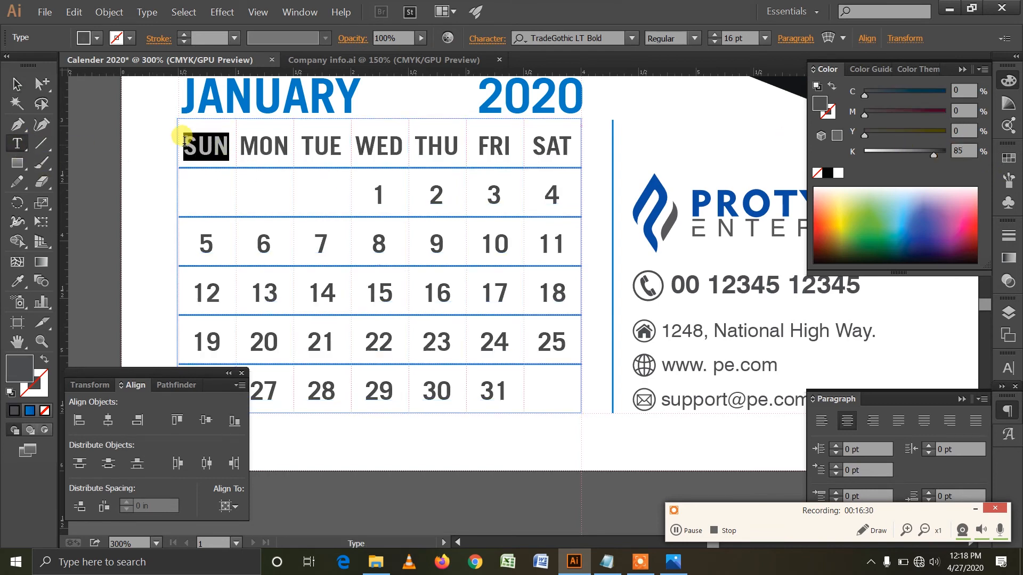
left_click_drag(908, 154, 835, 153)
left_click_drag(929, 110, 962, 137)
left_click(16, 84)
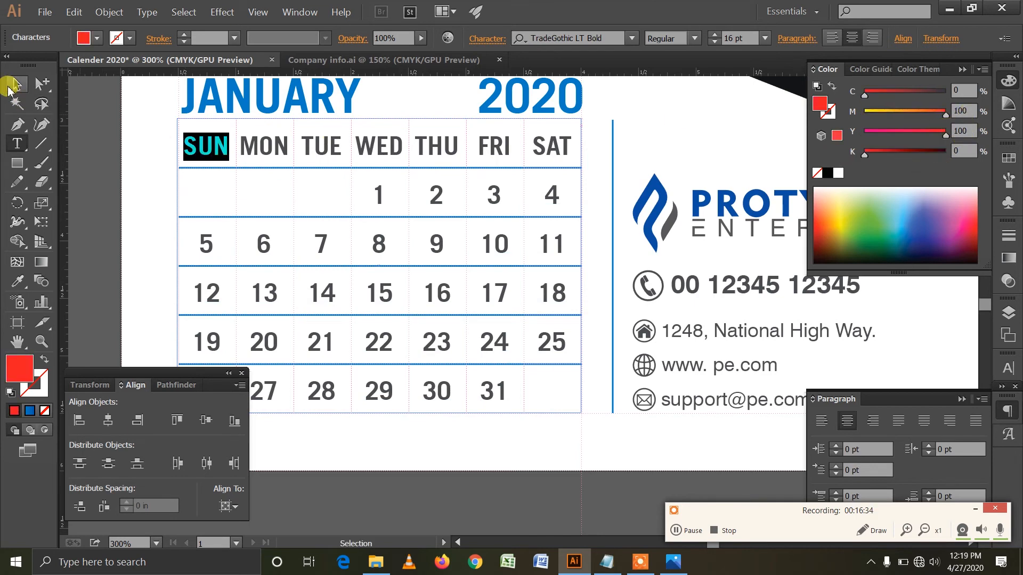
- Recolour the Sunday dates 5 and 12 by sampling the red of SUN with the Eyedropper
left_click(183, 189)
left_click_drag(234, 201, 348, 188)
left_click(17, 143)
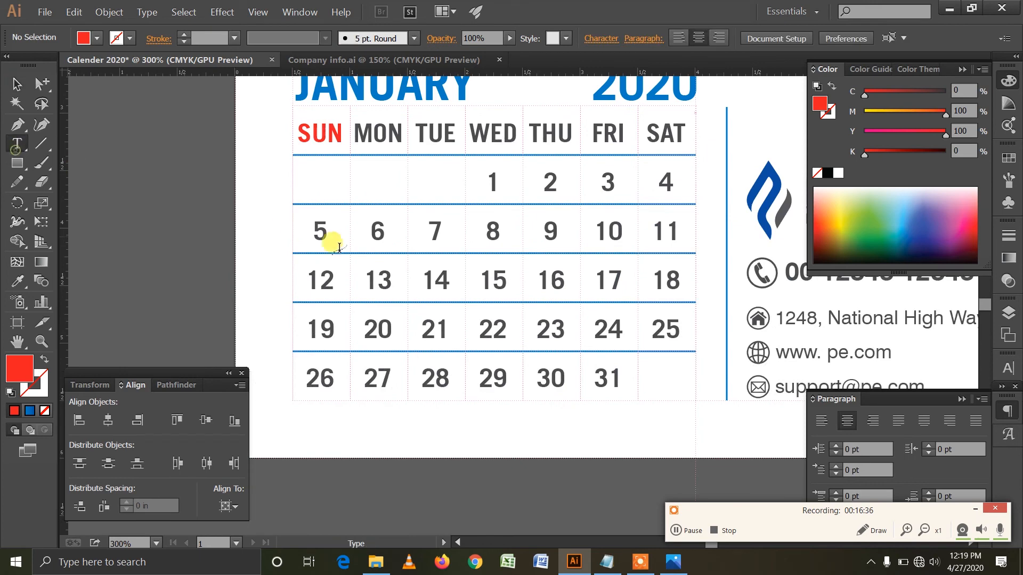
left_click_drag(328, 234, 306, 226)
left_click(17, 281)
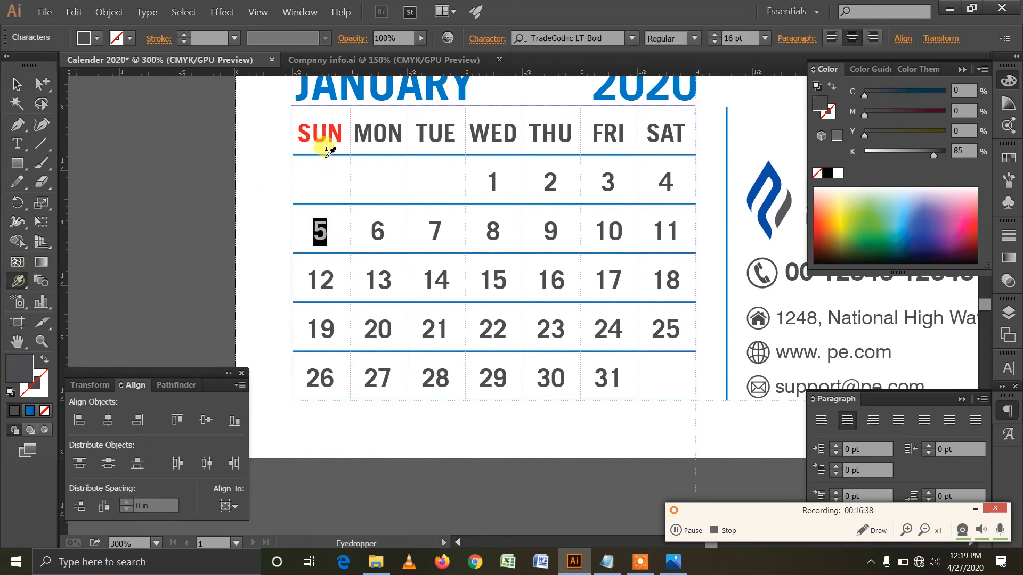
left_click(320, 133)
left_click(17, 143)
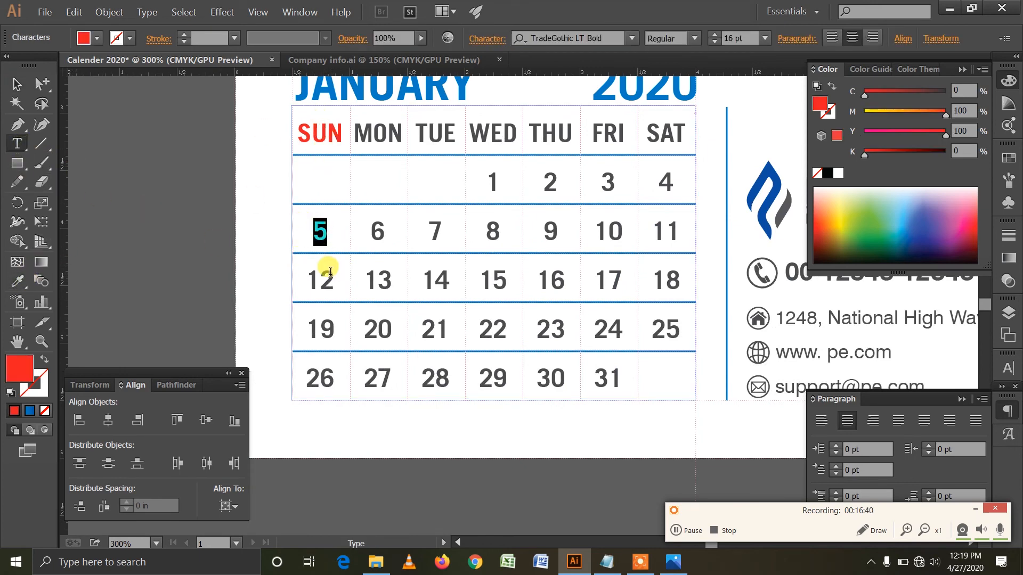
left_click_drag(334, 272, 301, 269)
left_click(17, 281)
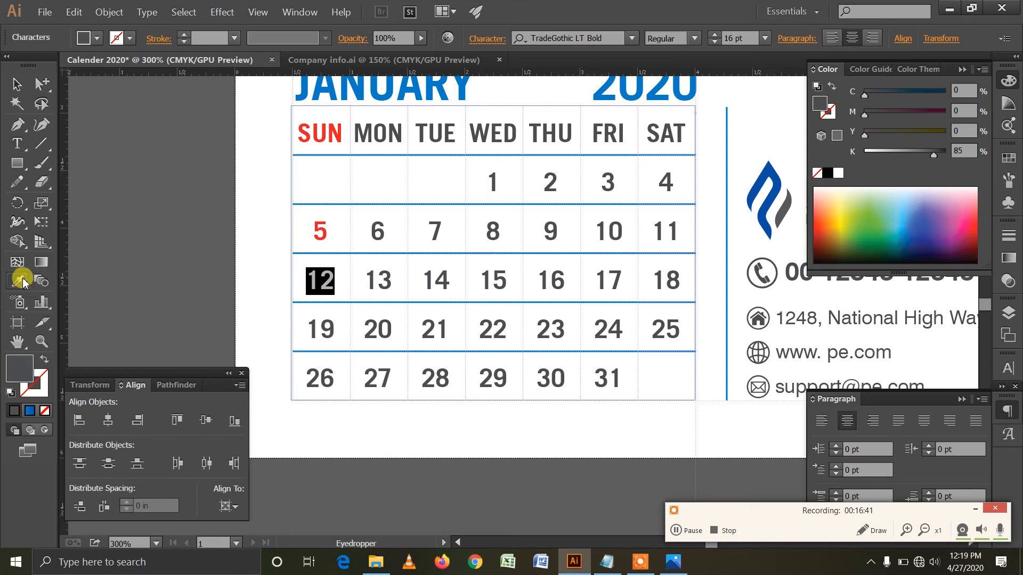
left_click(319, 230)
- Recolour the Sunday dates 19 and 26 with the same sampled red and deselect the text block
left_click(17, 144)
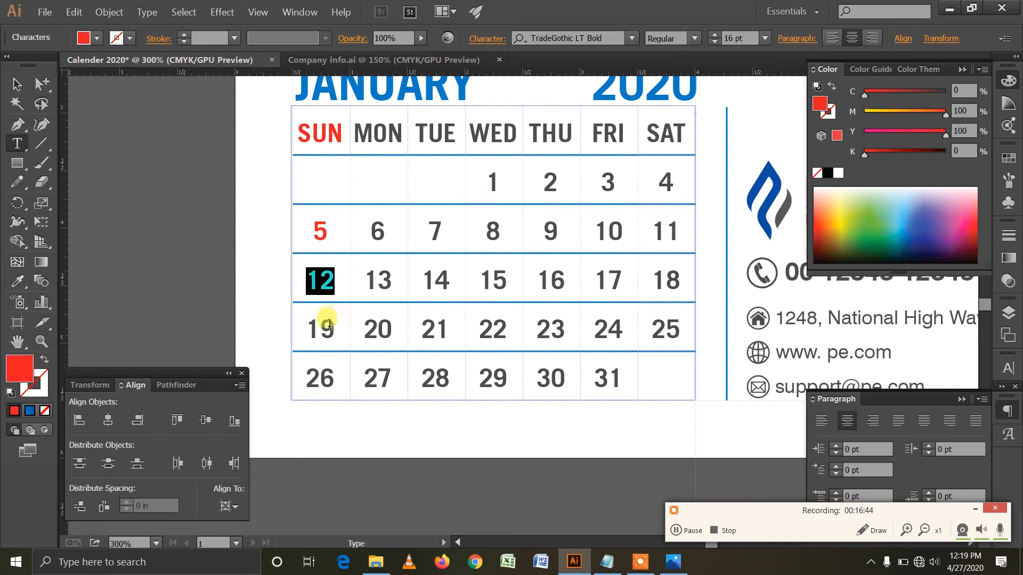
left_click_drag(328, 324, 274, 314)
left_click(18, 280)
left_click(321, 279)
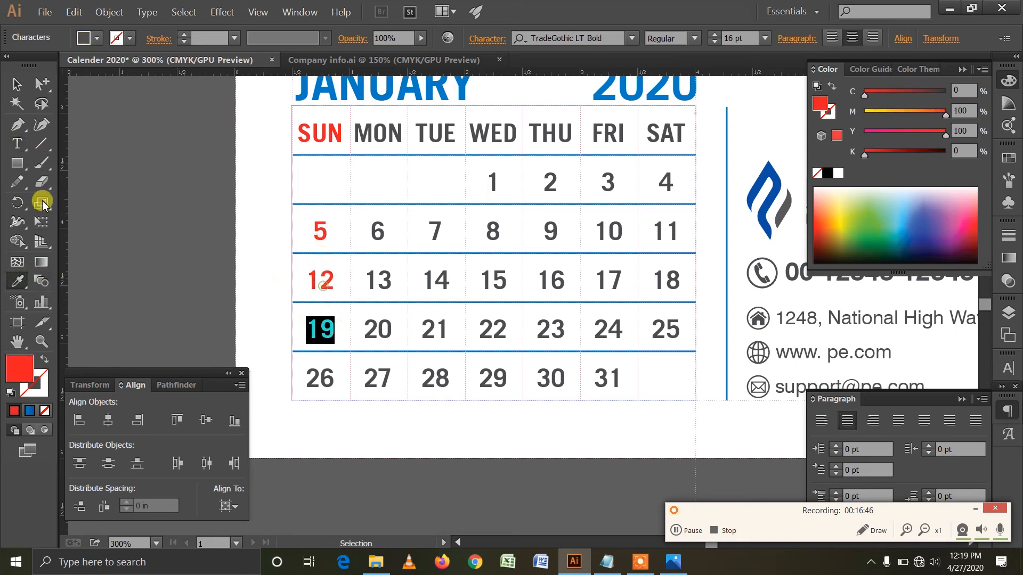
left_click(18, 143)
left_click_drag(332, 369, 300, 368)
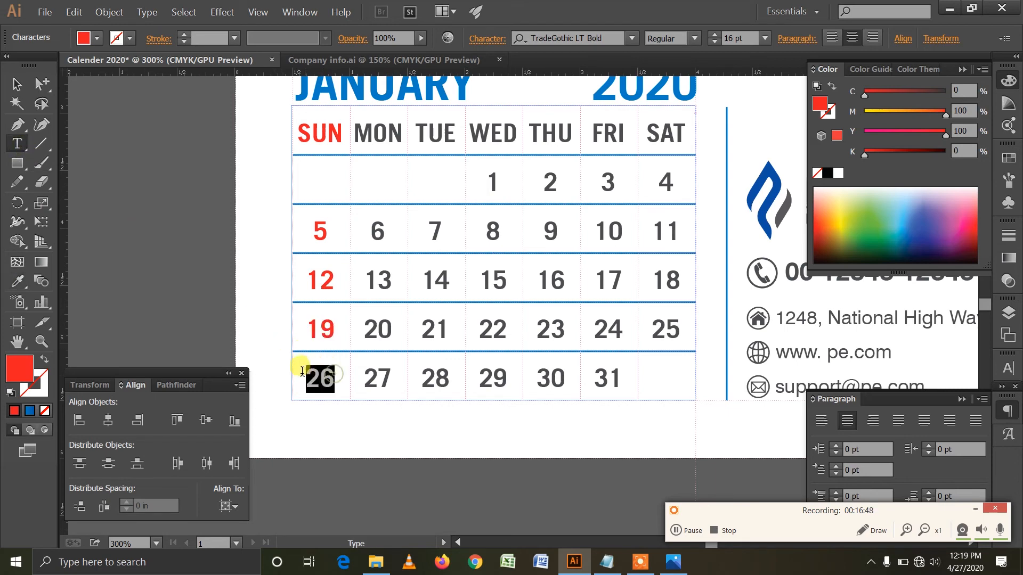
left_click(17, 281)
left_click(321, 280)
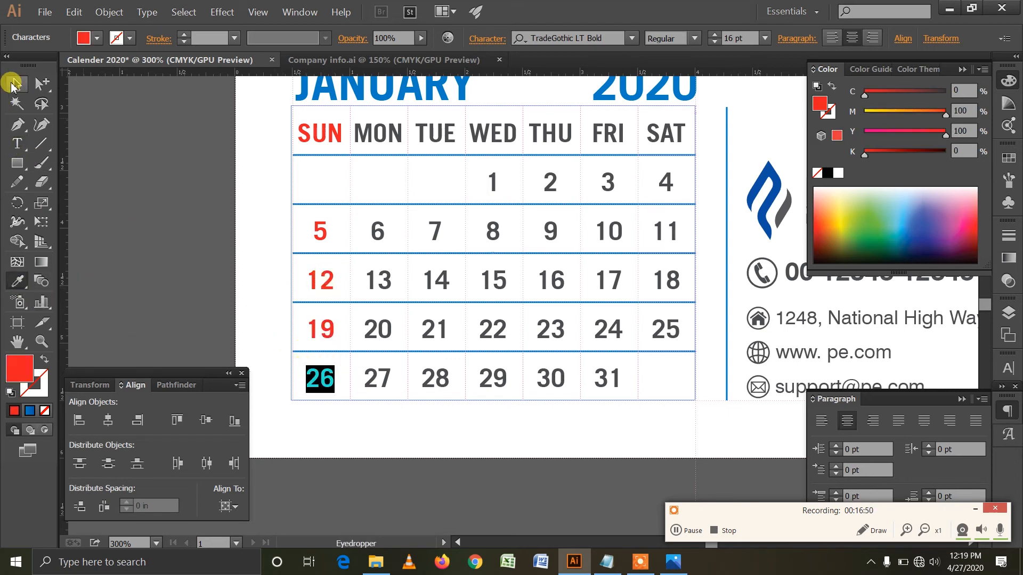
left_click(12, 84)
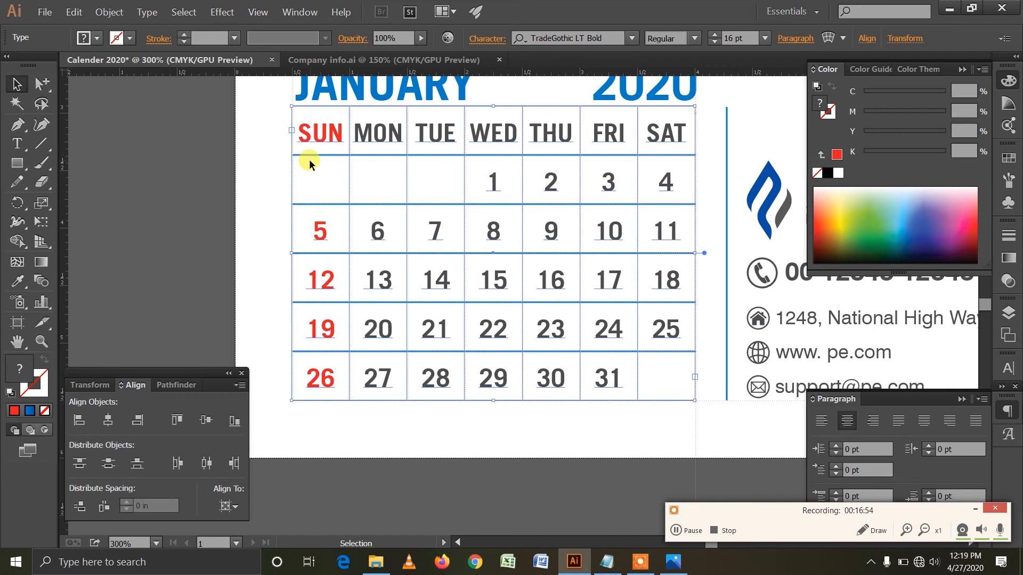
left_click(375, 506)
- Duplicate the January artboard together with its artwork, placing the copy just to the right of the original
key("z")
left_click(531, 303, "alt")
left_click(541, 302, "alt")
left_click(584, 275, "alt")
left_click_drag(551, 215, 395, 222)
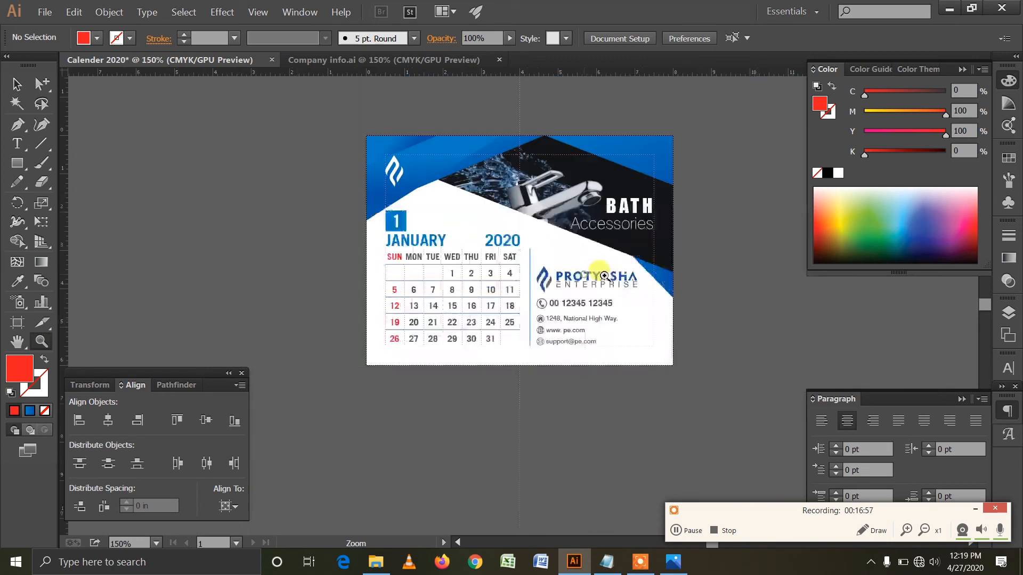
left_click(414, 283)
left_click(519, 252, "alt")
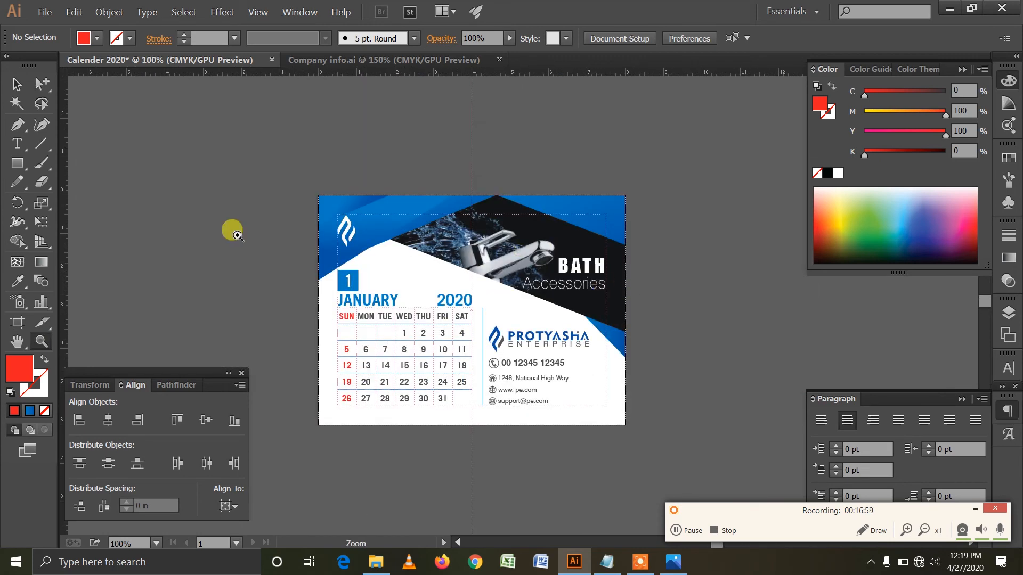
left_click(16, 84)
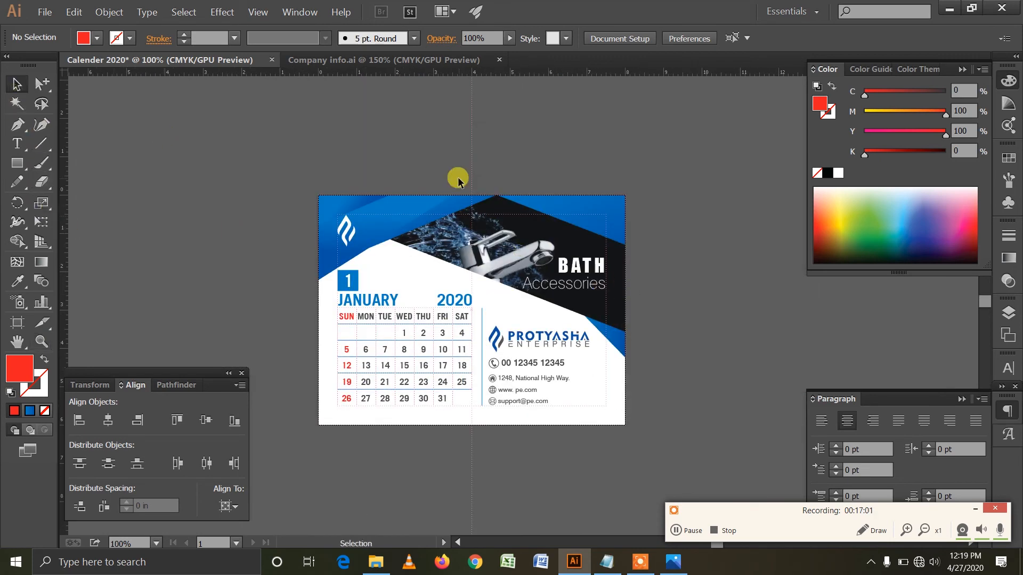
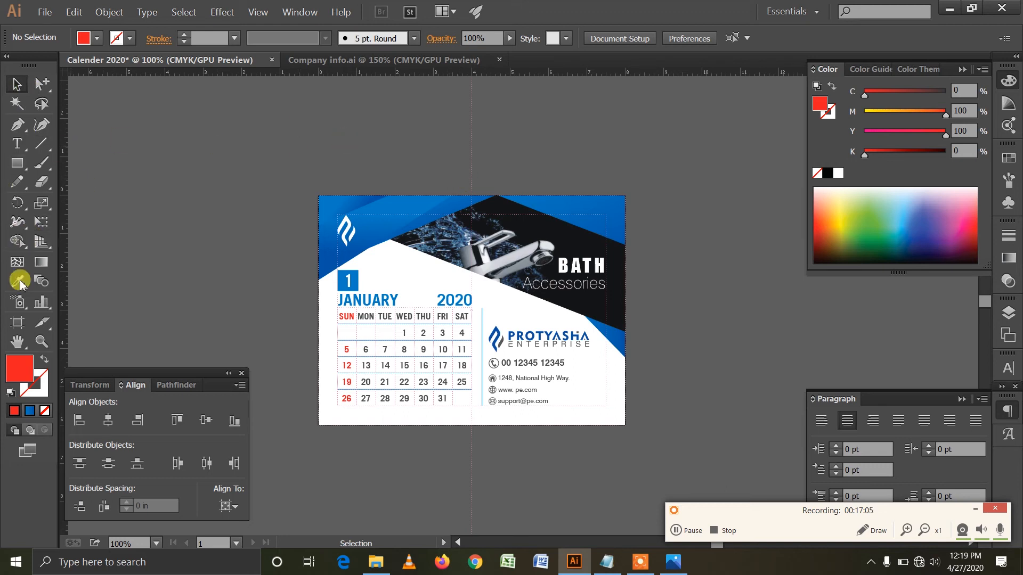
left_click(18, 322)
left_click(361, 223)
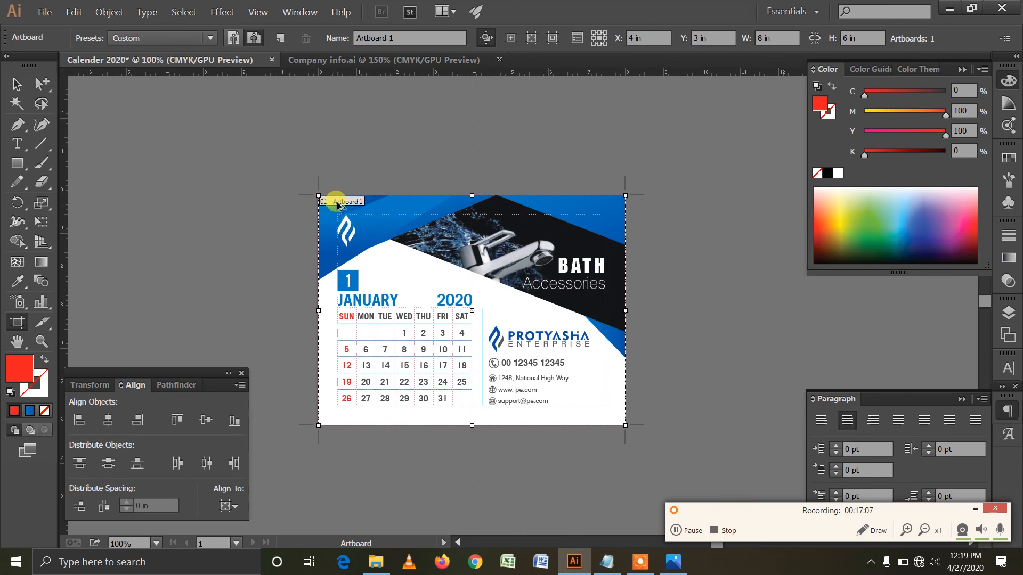
left_click_drag(537, 222, 654, 219)
left_click(15, 85)
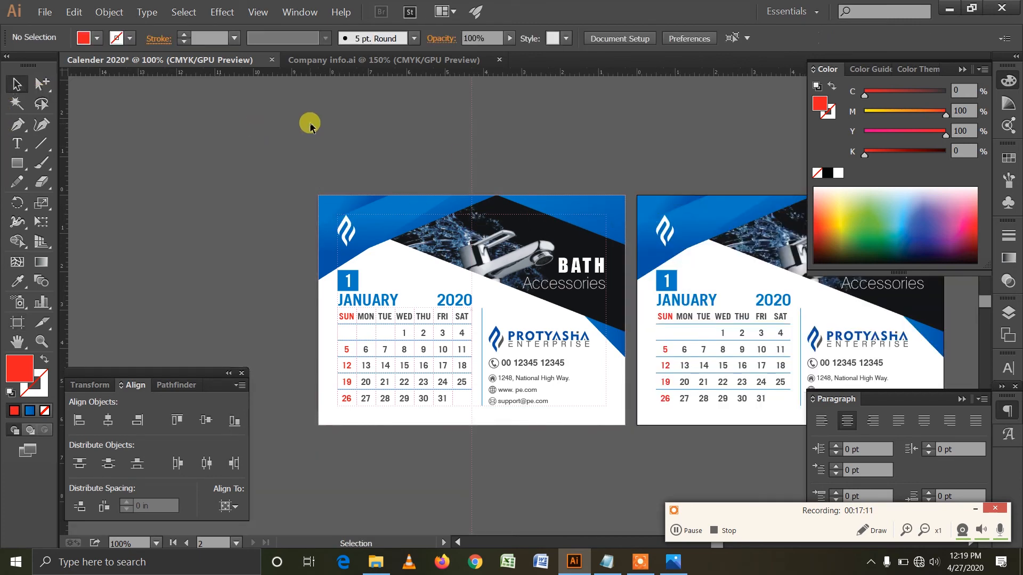
- Replace the month name JANUARY with FEBRUARY on the copied calendar page
left_click_drag(621, 201, 441, 182)
left_click(42, 341)
left_click(525, 333)
left_click_drag(554, 276, 444, 252)
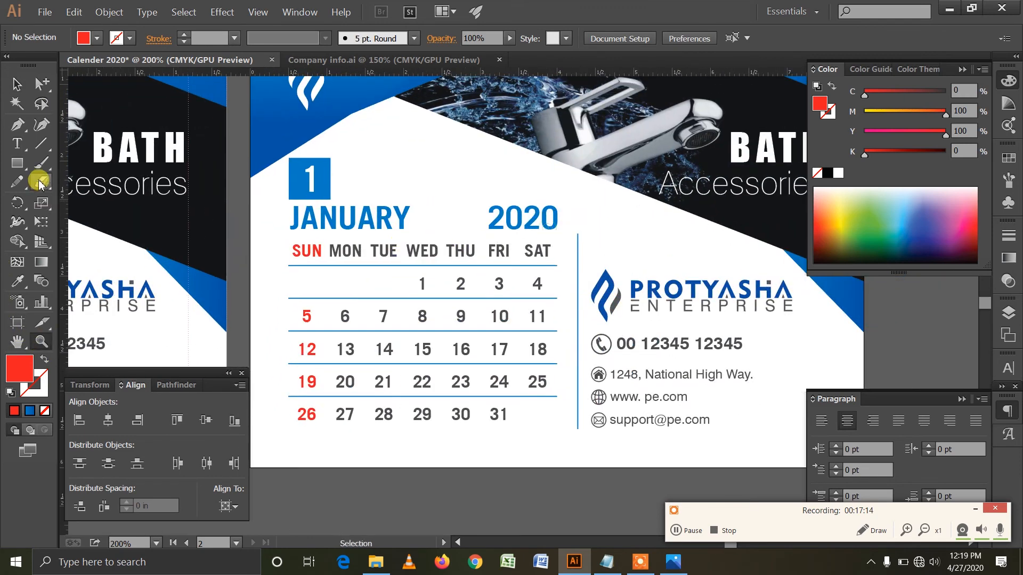
left_click(17, 143)
left_click(293, 216)
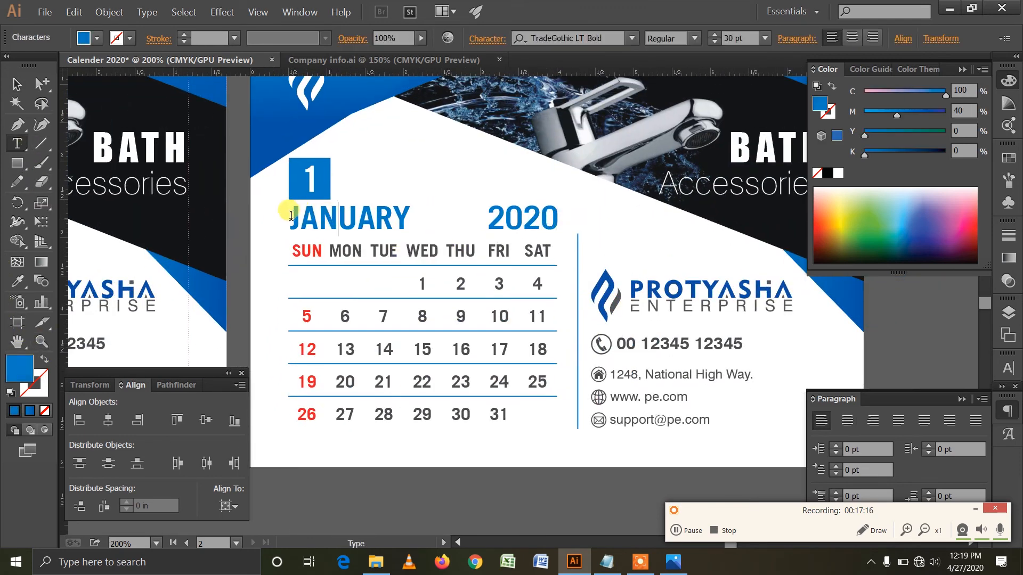
left_click_drag(291, 215, 409, 215)
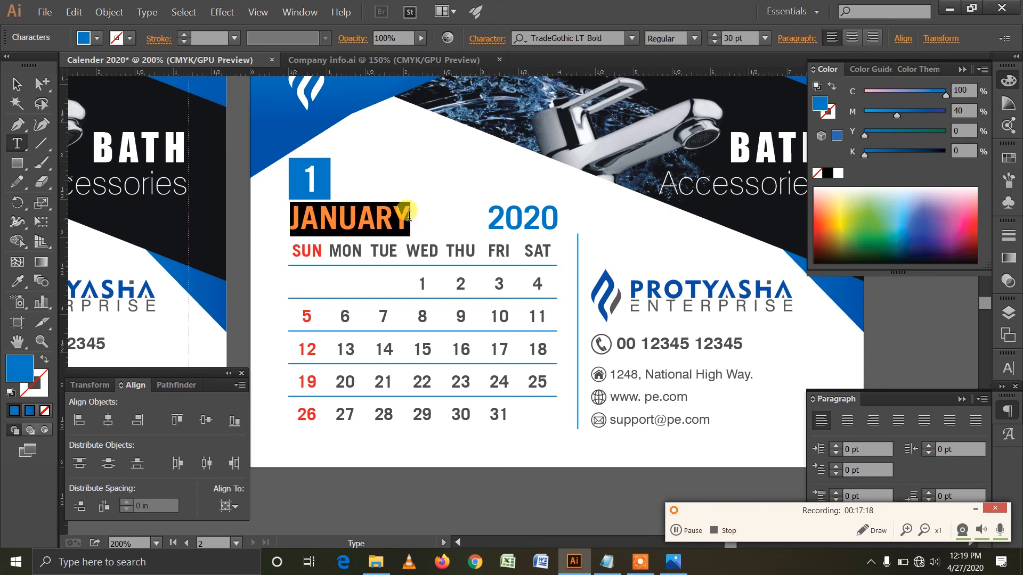
type("FEBR")
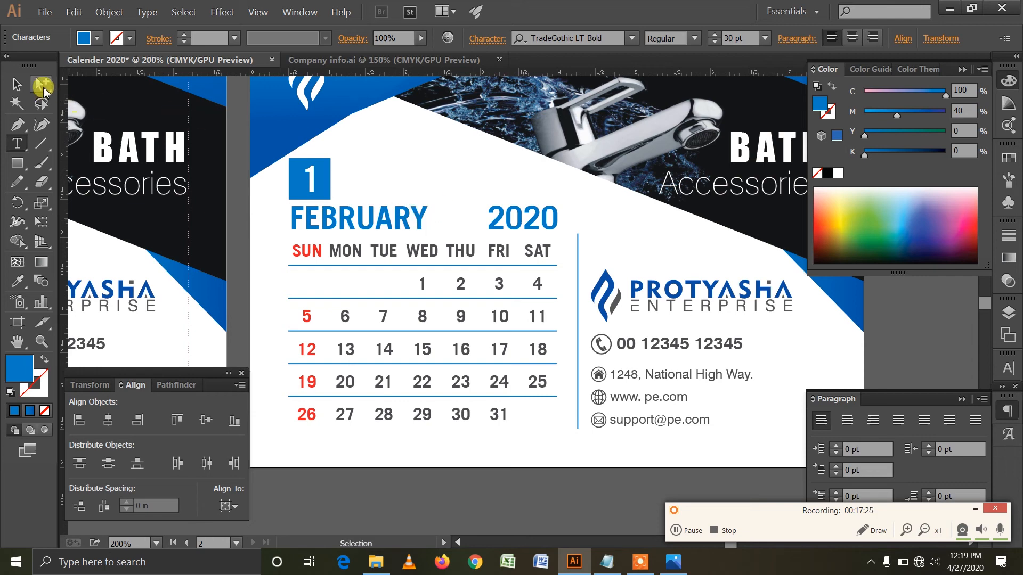
left_click(16, 84)
- Add an enlarged number 2 above FEBRUARY and ungroup the blue month-number box from its 1
left_click(17, 143)
left_click(379, 159)
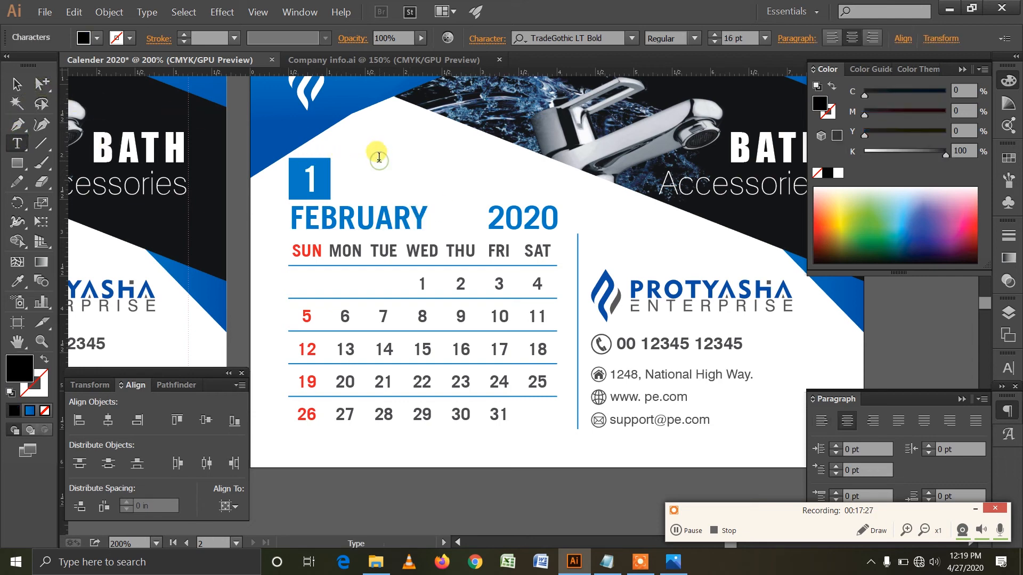
left_click(17, 84)
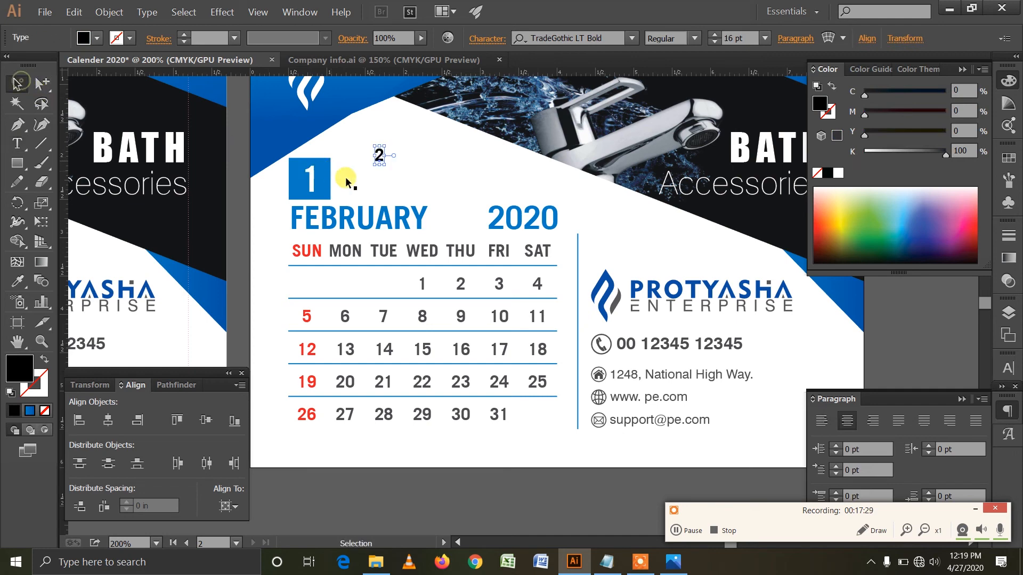
left_click_drag(386, 163, 396, 182)
right_click(312, 177)
left_click(347, 246)
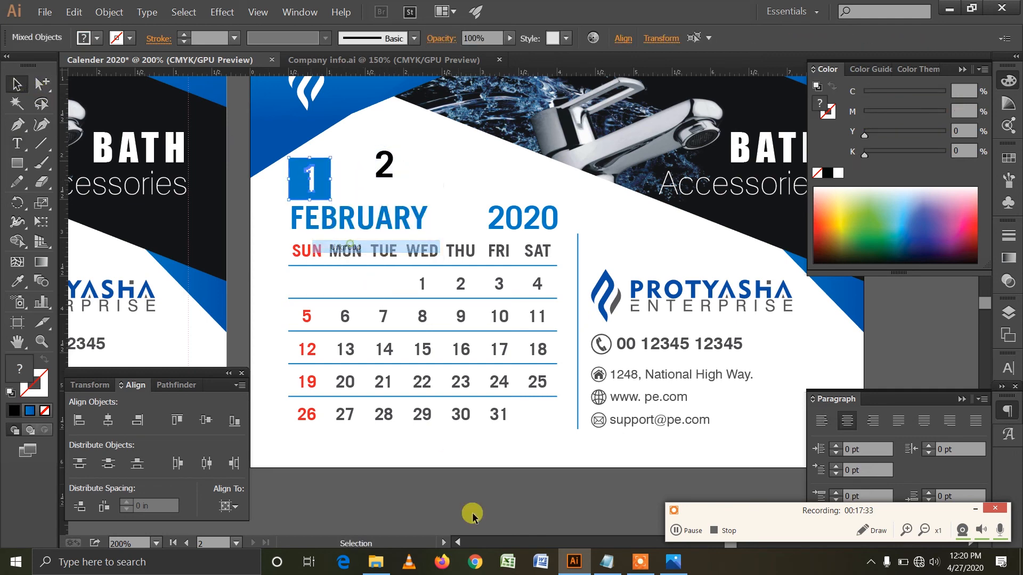
- Convert the 2 to outlines, fill it white and move it over the 1 in the blue box
left_click(384, 172)
key("ctrl+shift+o")
left_click(838, 173)
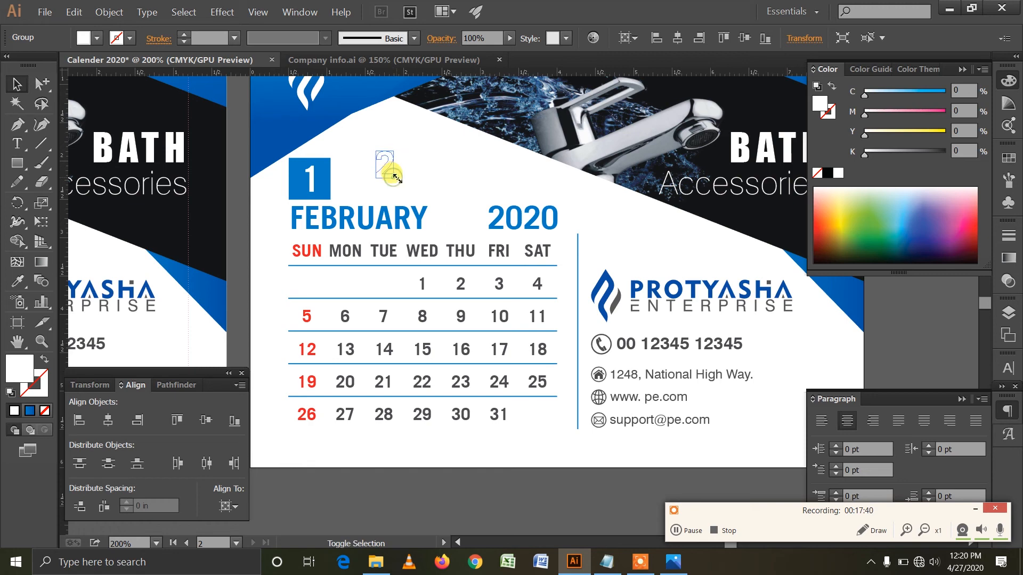
left_click_drag(384, 178, 310, 183)
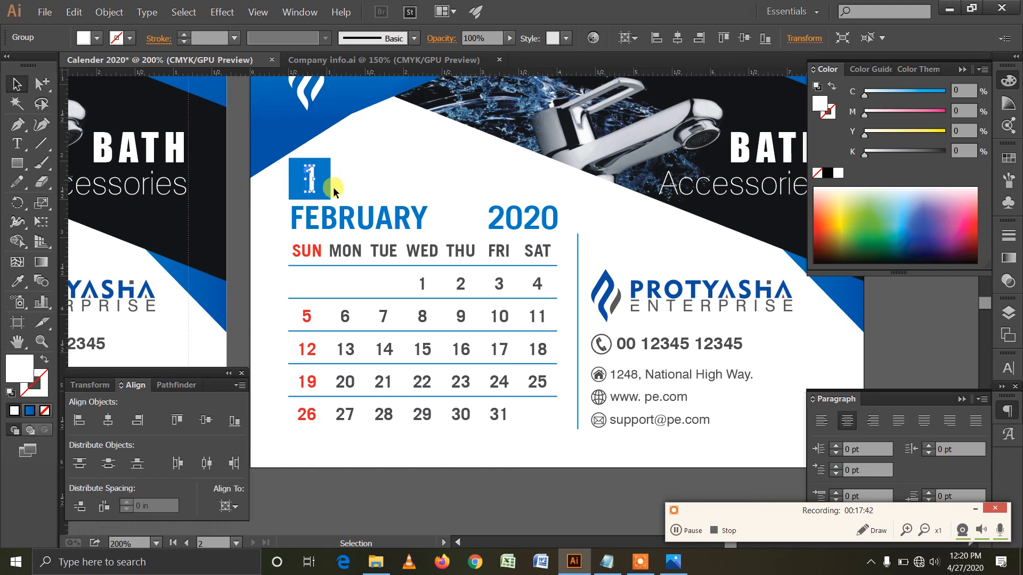
- Select the 2 and the blue box, set alignment relative to the selection instead of the artboard, and left-align them
key("ctrl+z")
left_click(382, 176)
left_click(297, 171, "shift")
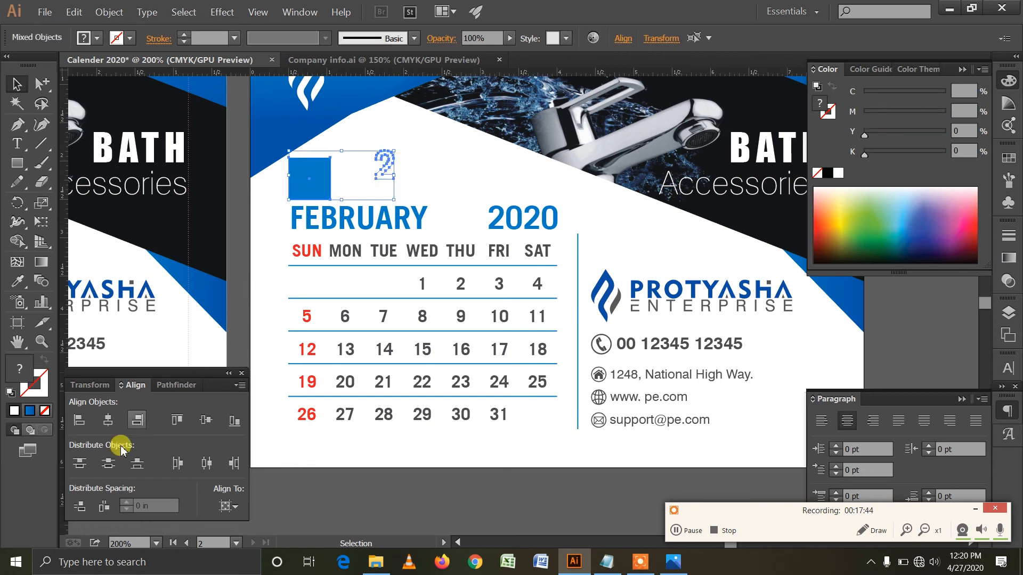
left_click(80, 421)
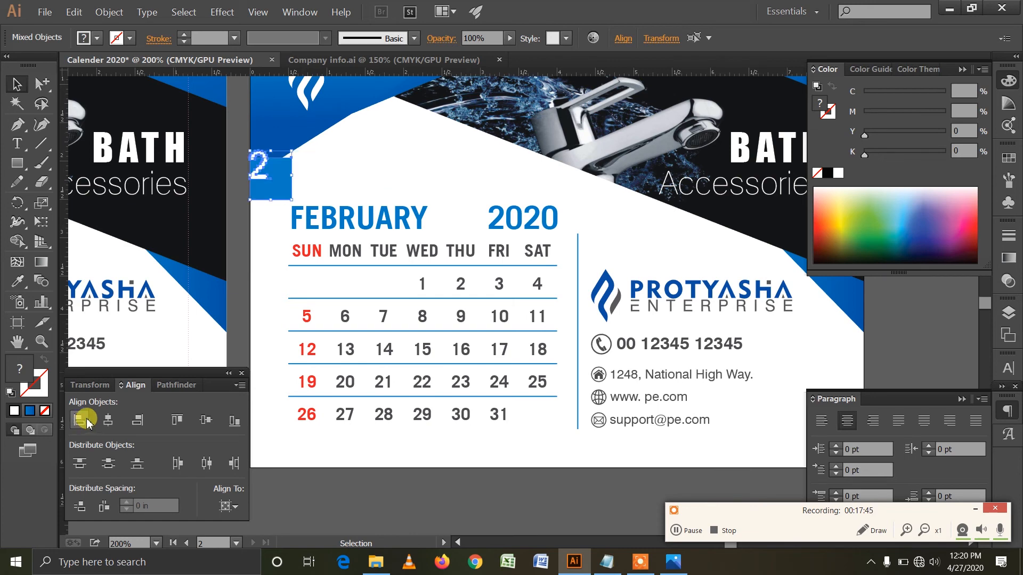
key("ctrl+z")
left_click(228, 506)
left_click(292, 453)
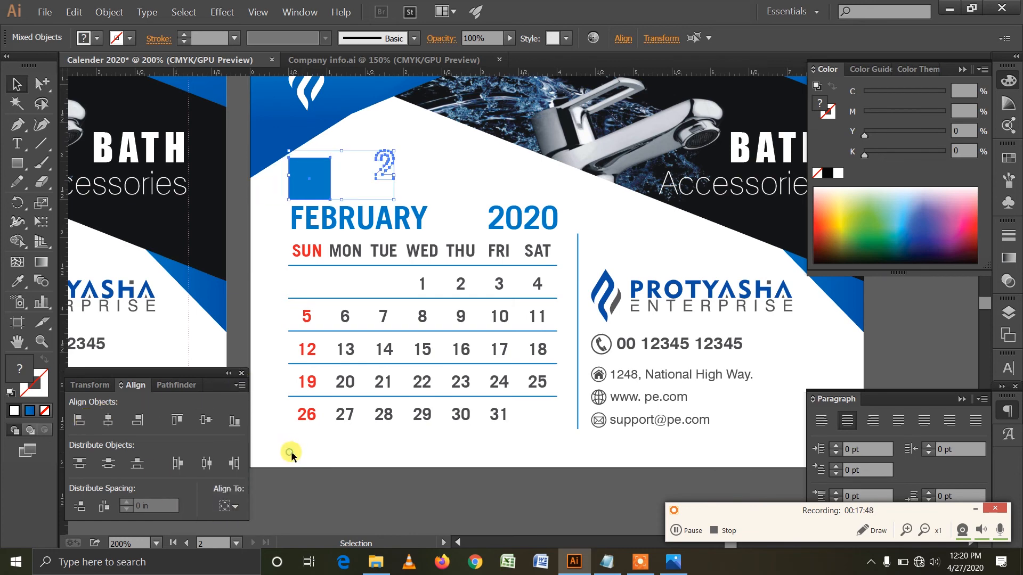
left_click(80, 421)
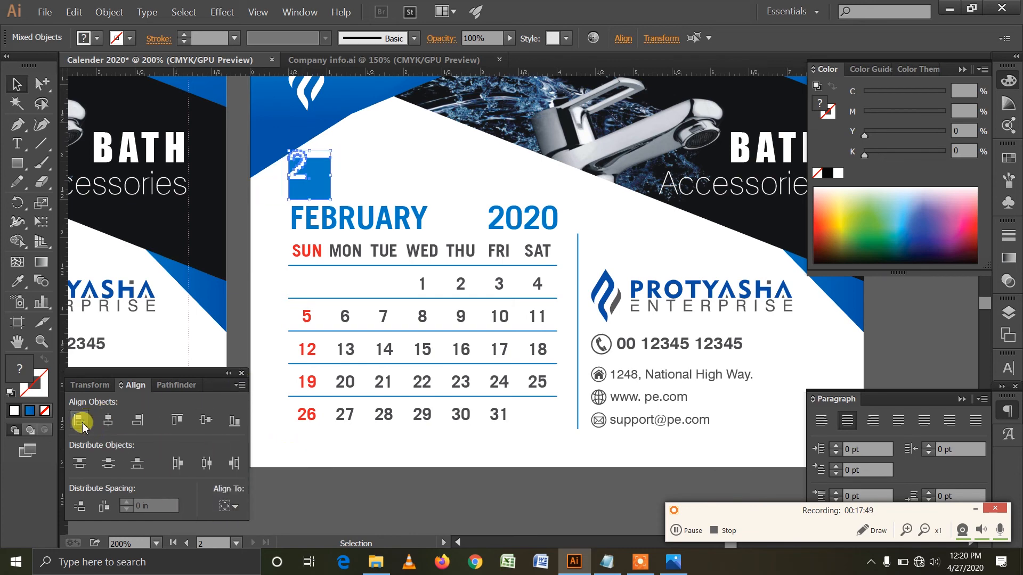
- Centre the white 2 horizontally and vertically on the blue box above FEBRUARY and group the two
left_click(365, 161)
mouse_move(303, 169)
left_mouse_down()
mouse_move(318, 185)
mouse_move(322, 174)
left_mouse_up()
left_click(325, 184, "shift")
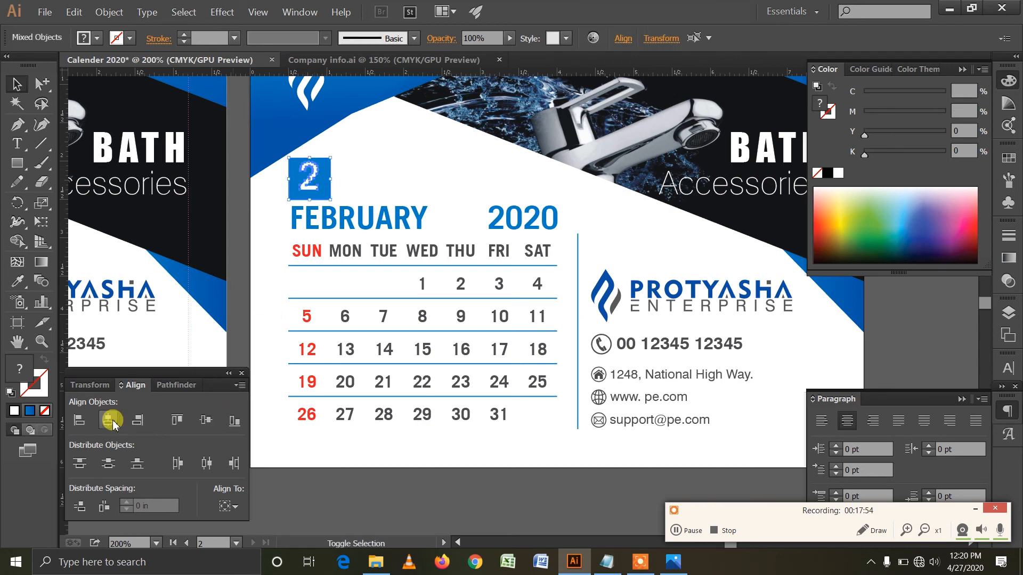
left_click(207, 420)
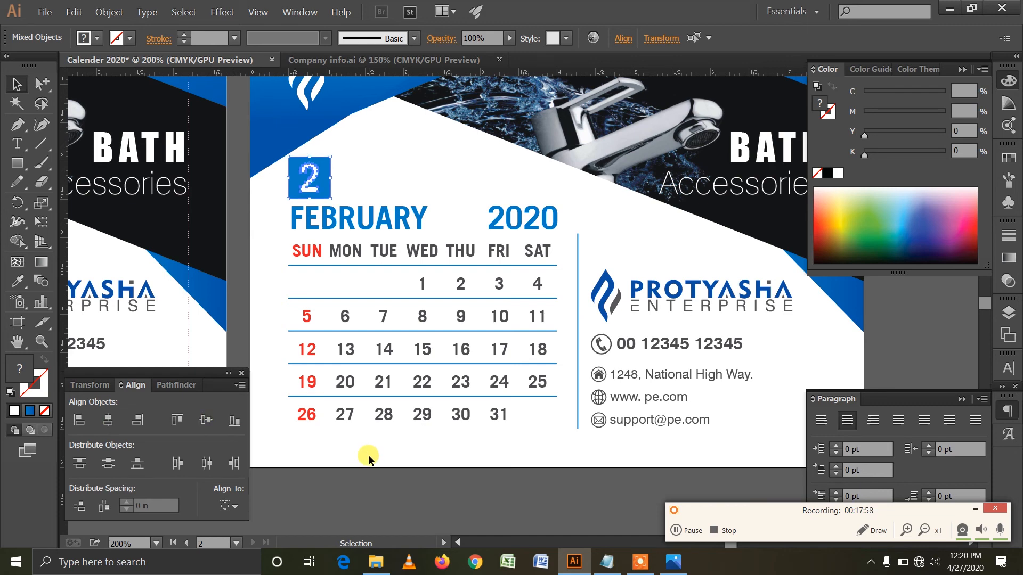
right_click(326, 197)
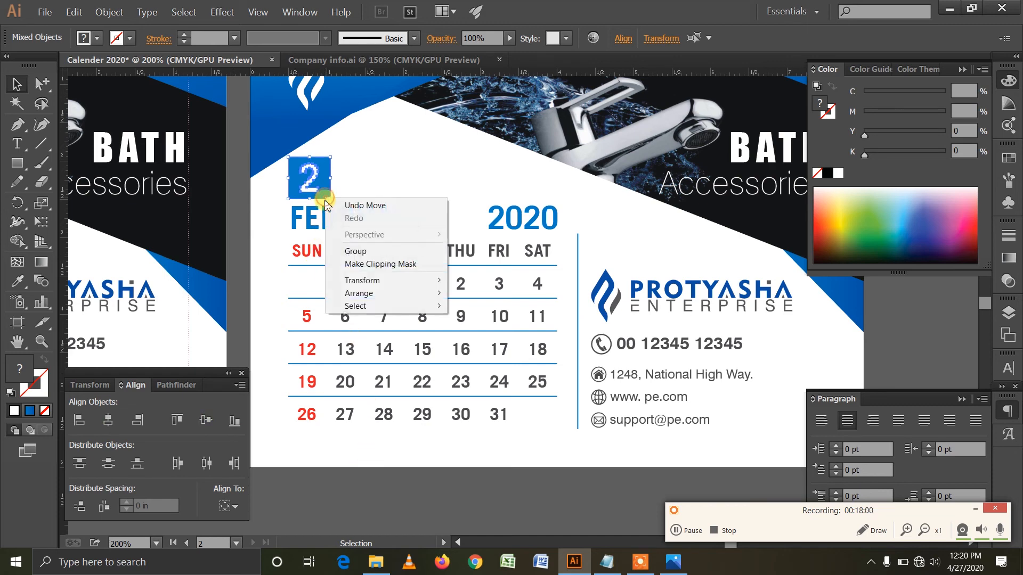
left_click(363, 254)
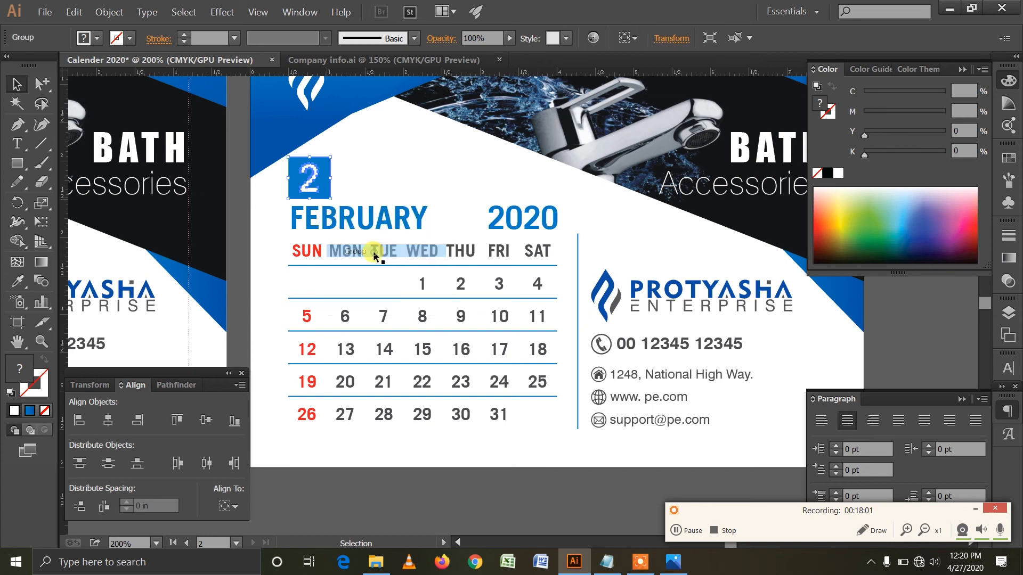
left_click(495, 474)
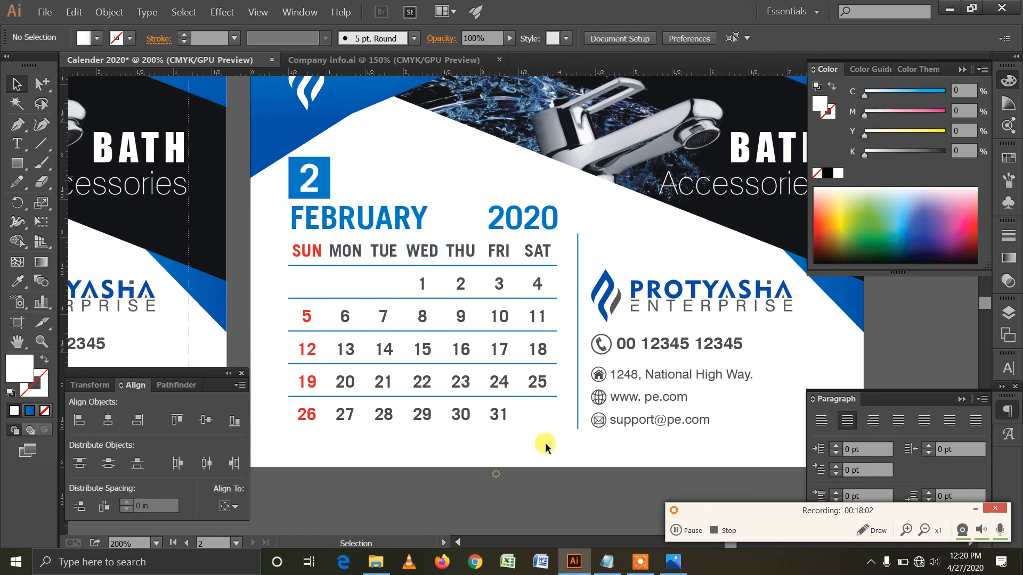
- Recolour all the date numbers on the February page dark grey by sampling the colour of the 6
left_click(17, 144)
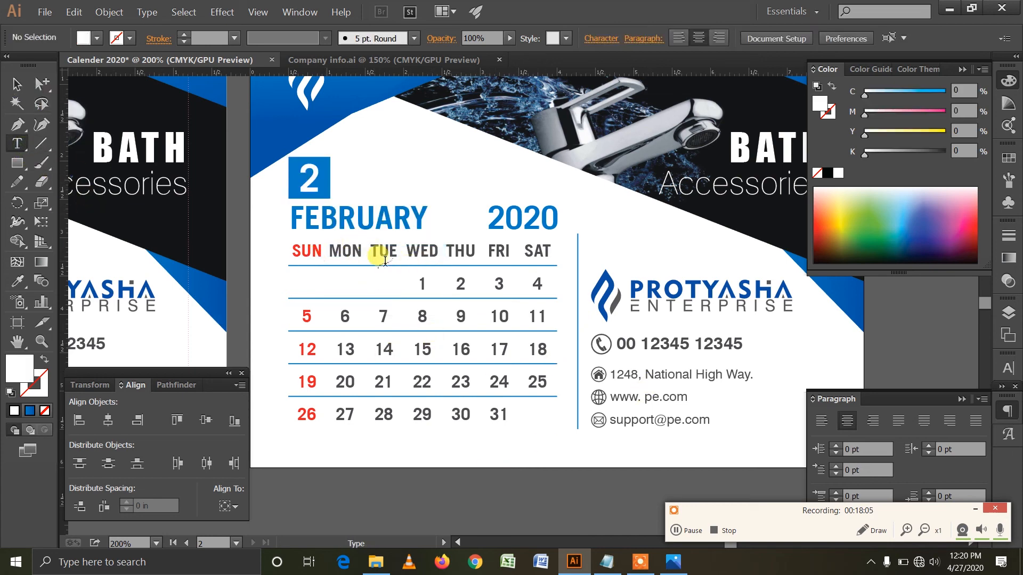
left_click_drag(424, 282, 559, 400)
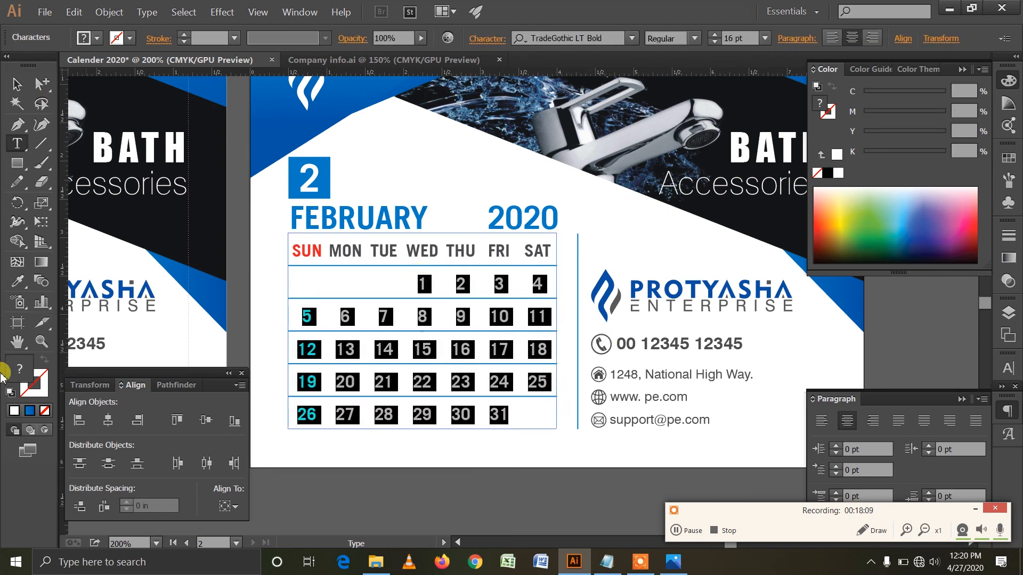
left_click(18, 281)
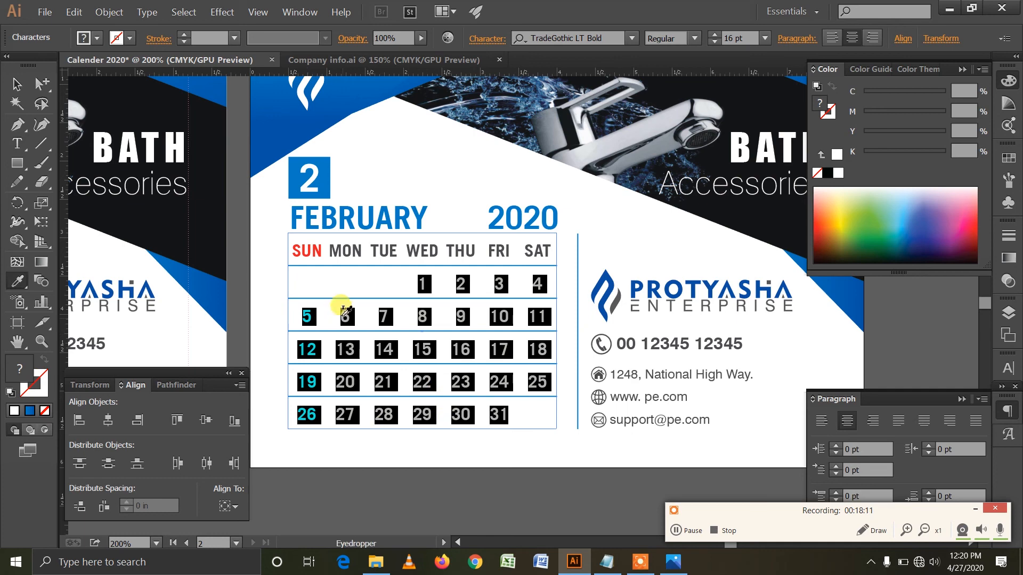
left_click(343, 315)
left_click(19, 143)
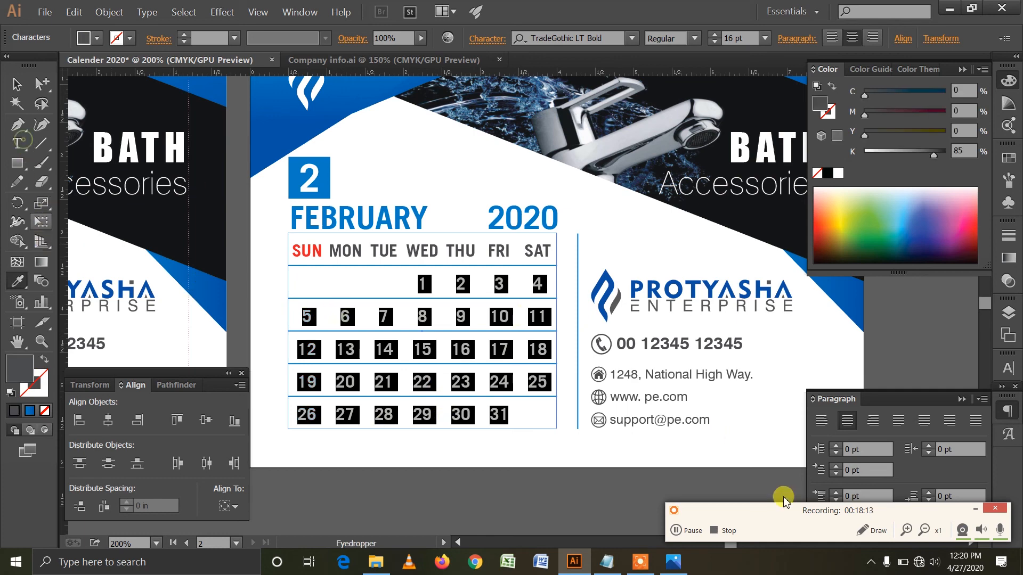
- Look up the weekday layout of February 2020 in the system calendar
left_click(966, 562)
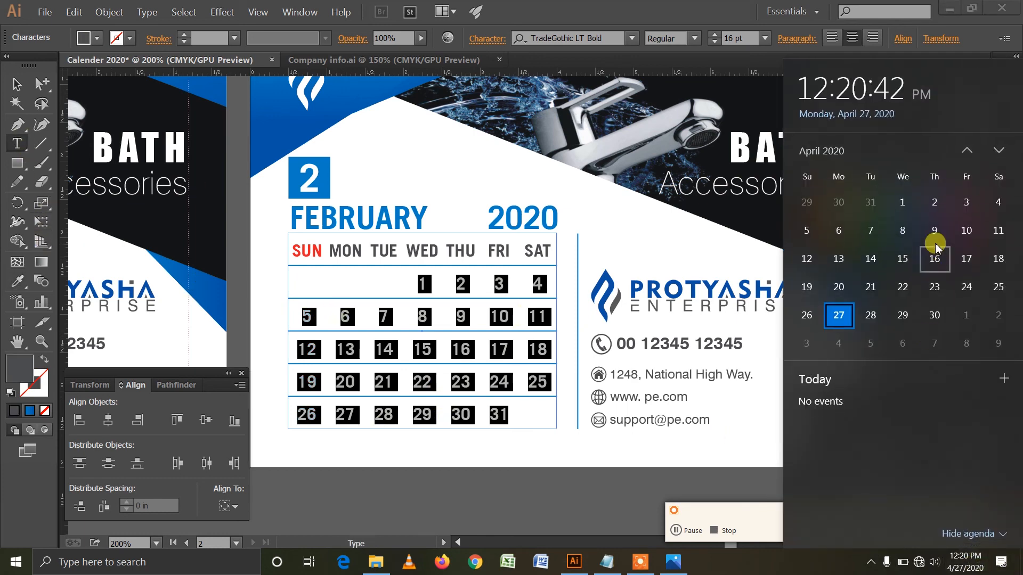
left_click(965, 149)
left_click(965, 149)
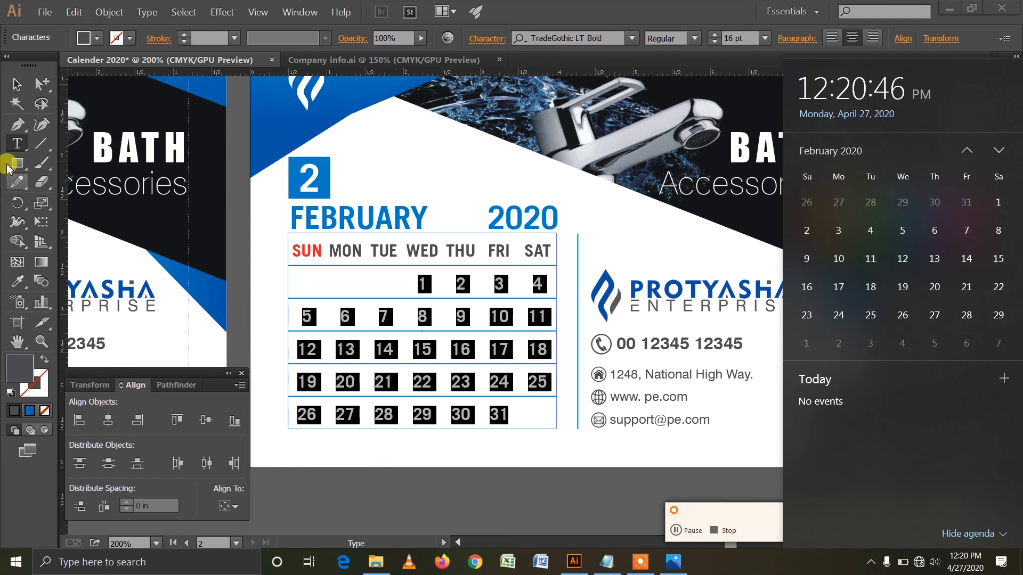
left_click(424, 481)
- Delete the dates 30 and 31 and shift the February dates three columns so 1 falls under SAT
left_click(442, 410)
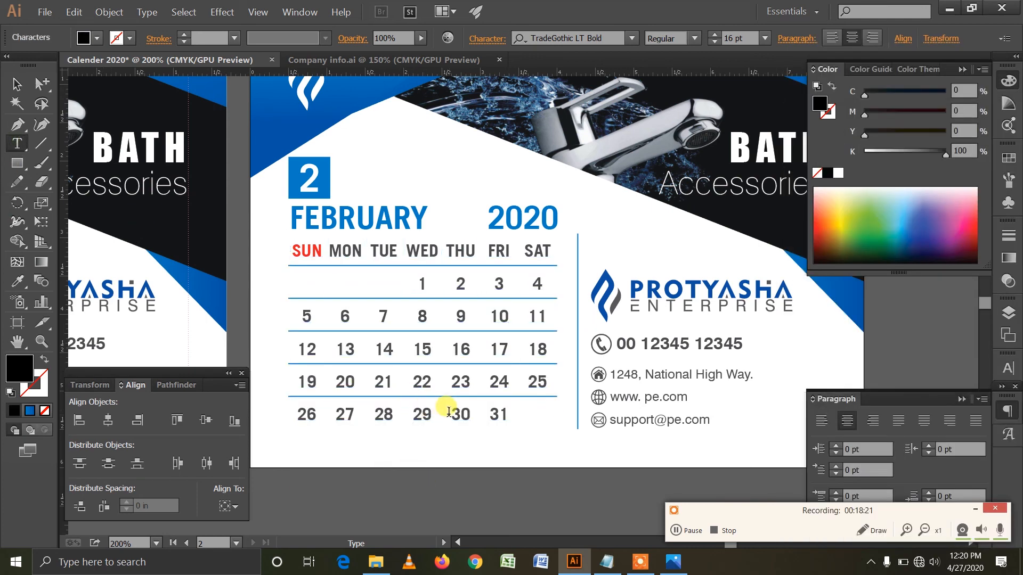
double_click(498, 416)
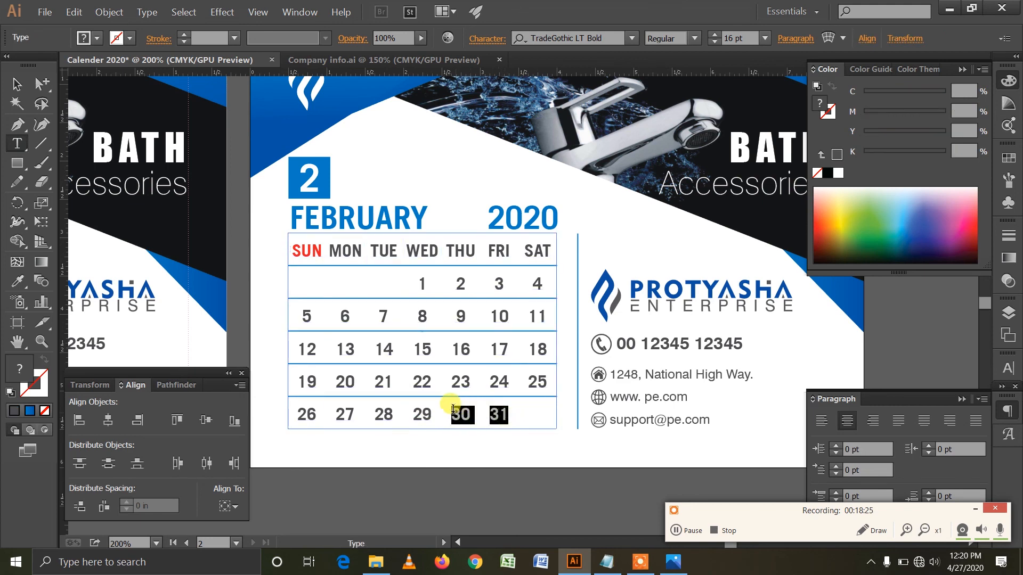
key("BackSpace")
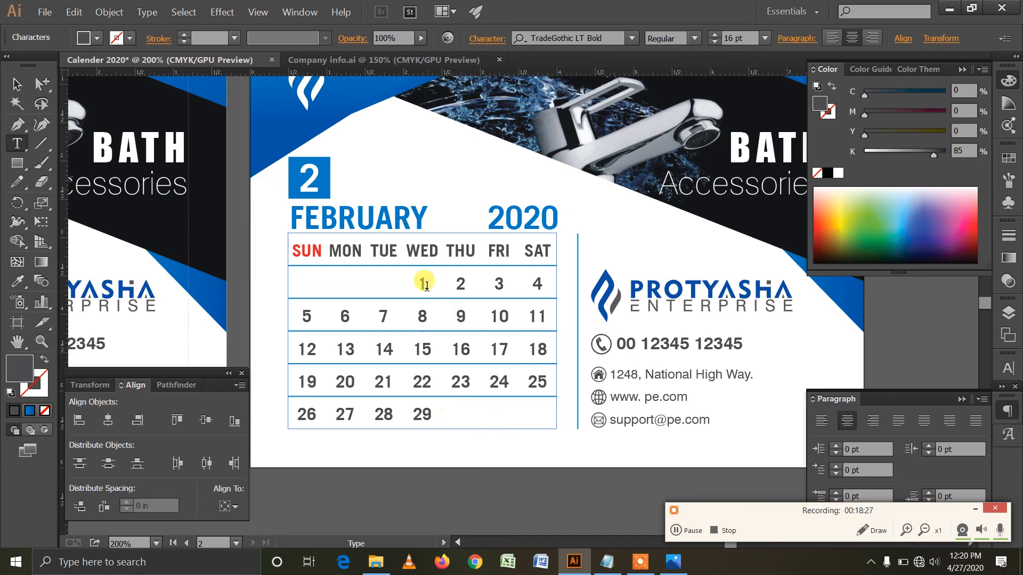
key("Tab")
key("Tab")
key("Tab")
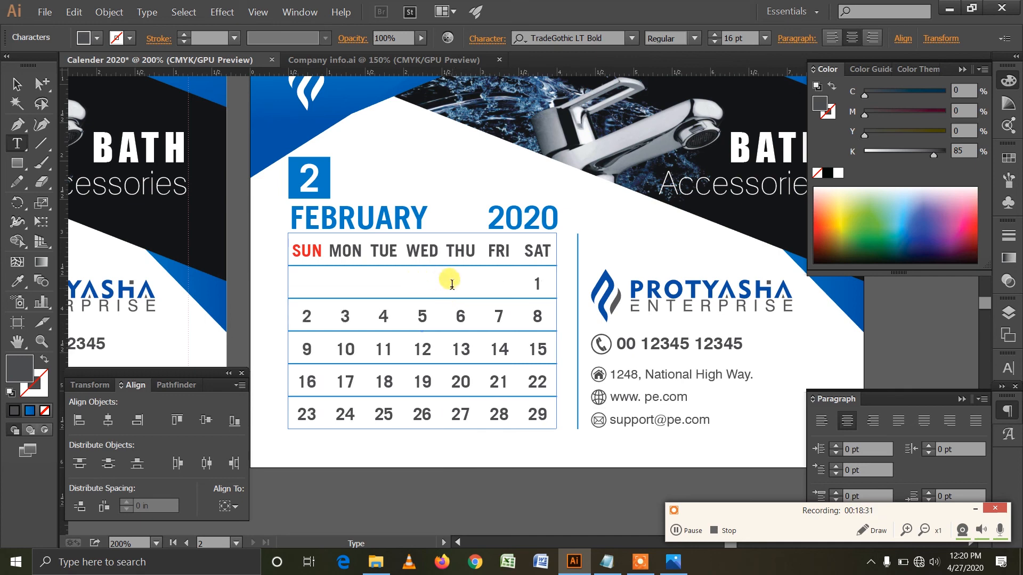
- Colour the Sunday dates 2 and 9 red by sampling the SUN heading
double_click(307, 315)
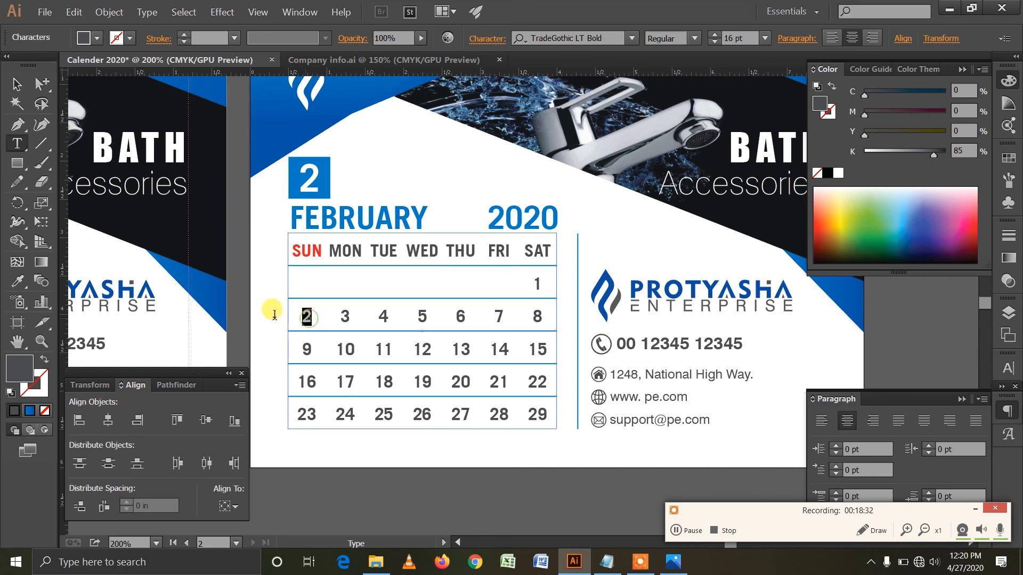
left_click(16, 281)
left_click(294, 249)
left_click(19, 146)
left_click(310, 344)
double_click(306, 347)
left_click(18, 281)
left_click(300, 248)
- Give the Sunday dates 16 and 23 the red of the SUN heading and deselect the text
left_click(16, 144)
left_click(301, 379)
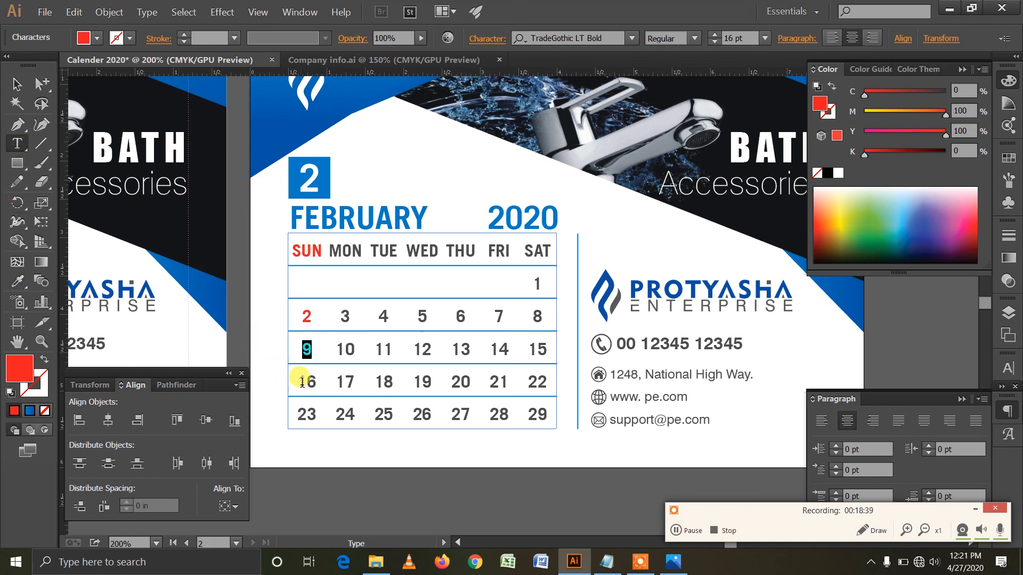
double_click(308, 380)
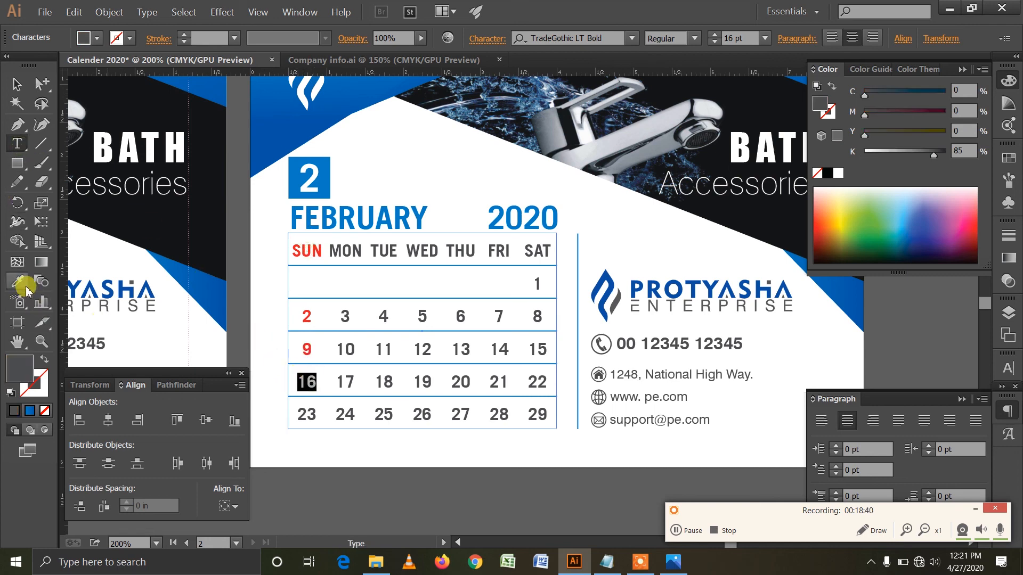
left_click(18, 280)
left_click(307, 248)
left_click(16, 144)
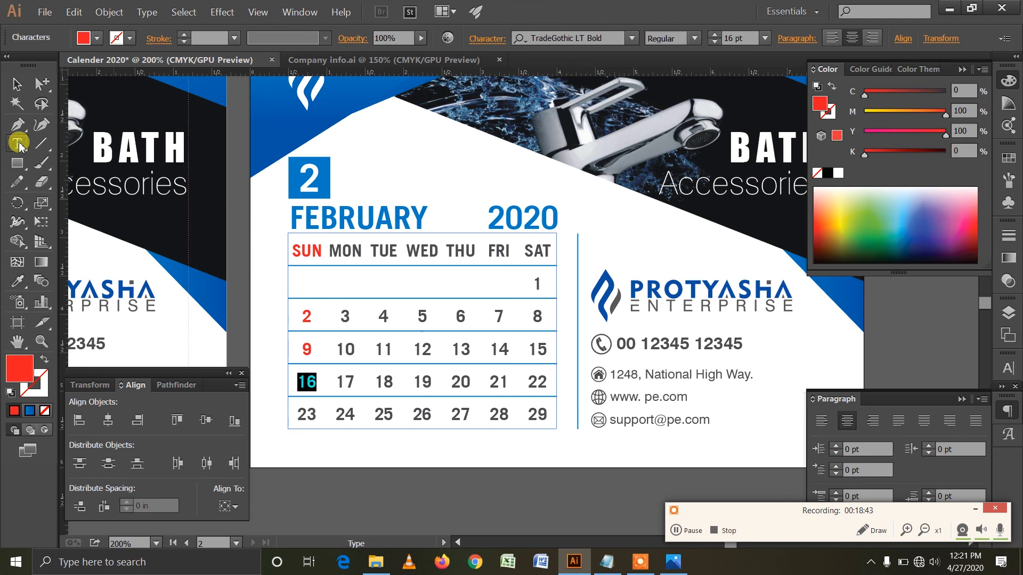
left_click(314, 414)
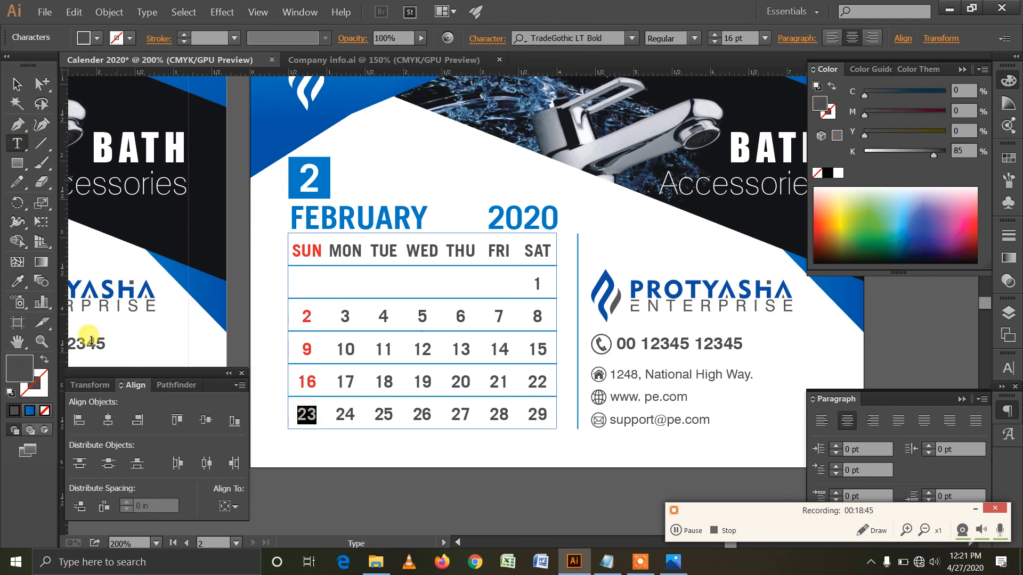
left_click(18, 281)
left_click(307, 253)
left_click(41, 342)
key("ctrl+shift+a")
- Release the clipping mask of the faucet photo on the February page and delete the photo
left_click(496, 411)
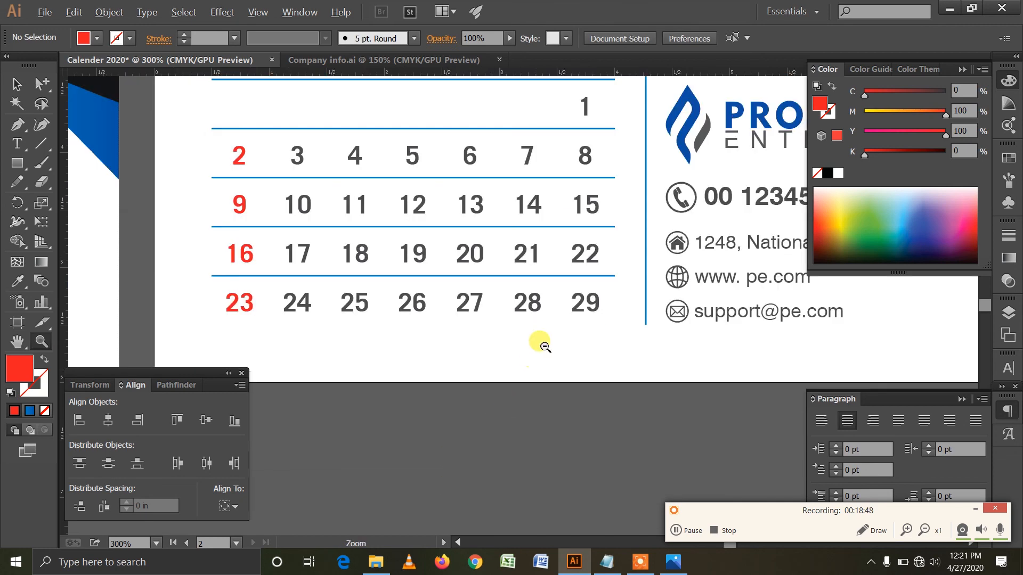
left_click(544, 346, "alt")
left_click(548, 342, "alt")
scroll(550, 338, "up", 3)
left_click(586, 350)
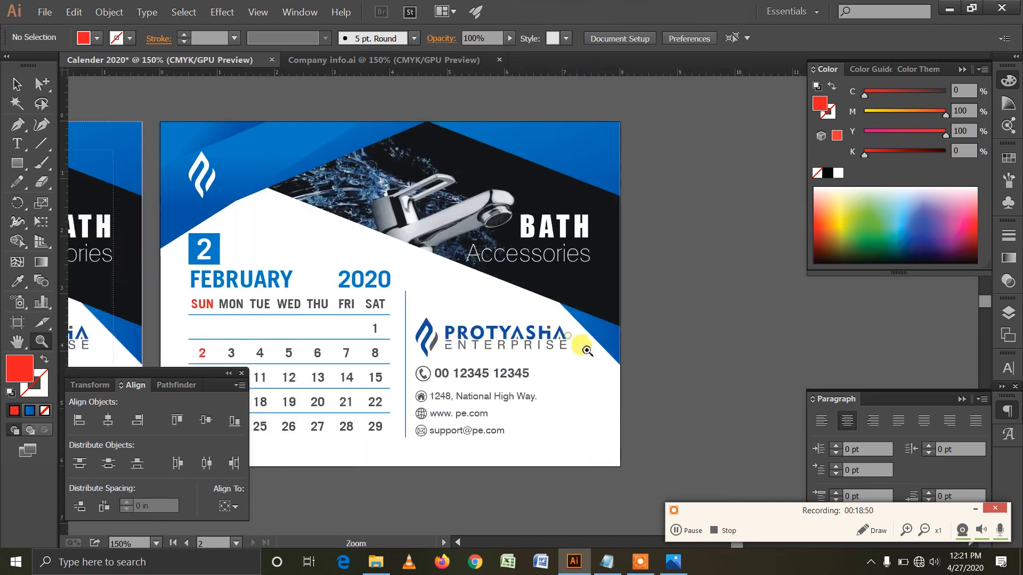
left_click(17, 85)
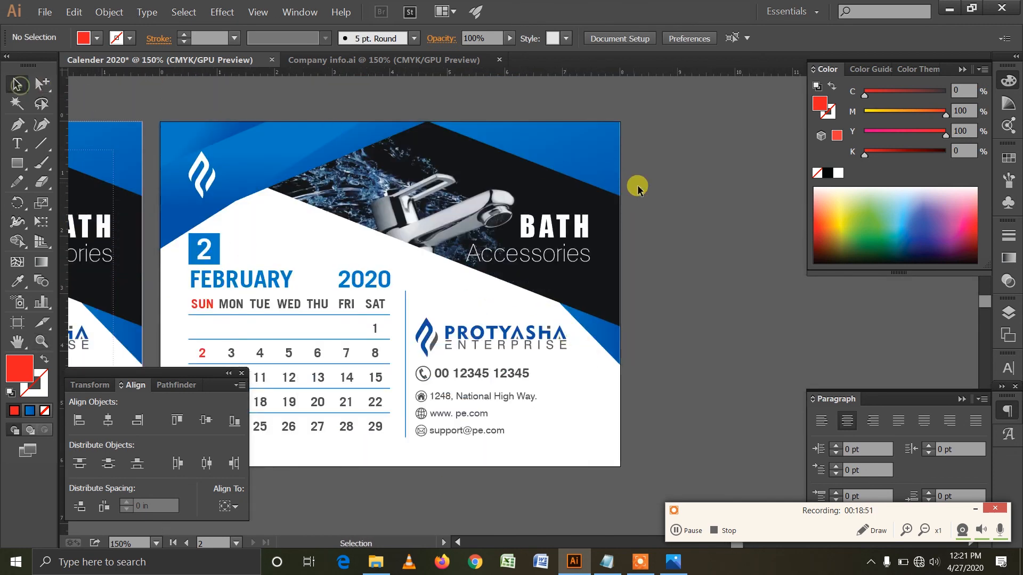
left_click(435, 201)
right_click(437, 201)
left_click(549, 262)
left_click(685, 294)
left_click(336, 246)
key("Delete")
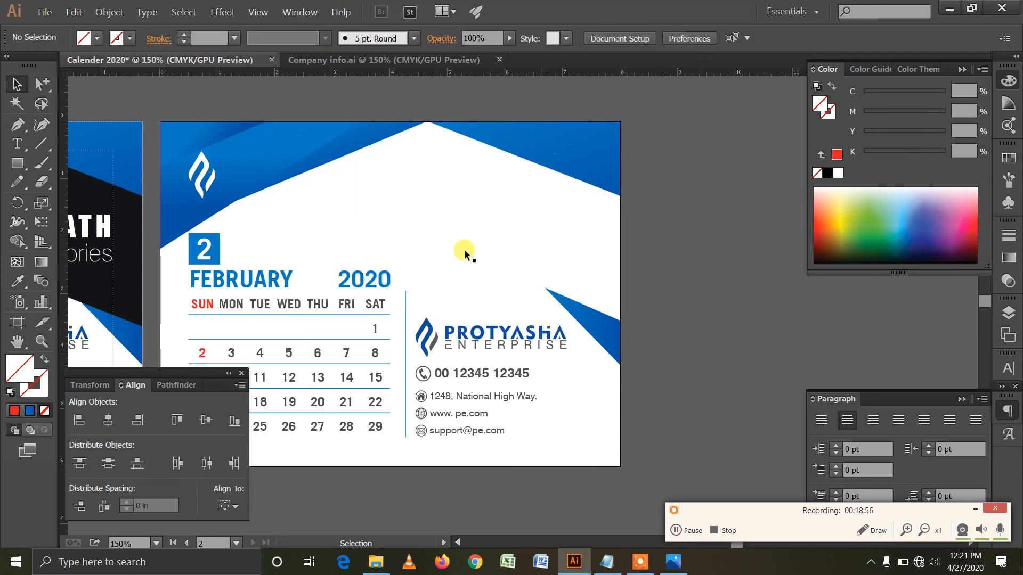
left_click_drag(324, 215, 440, 219)
key("Delete")
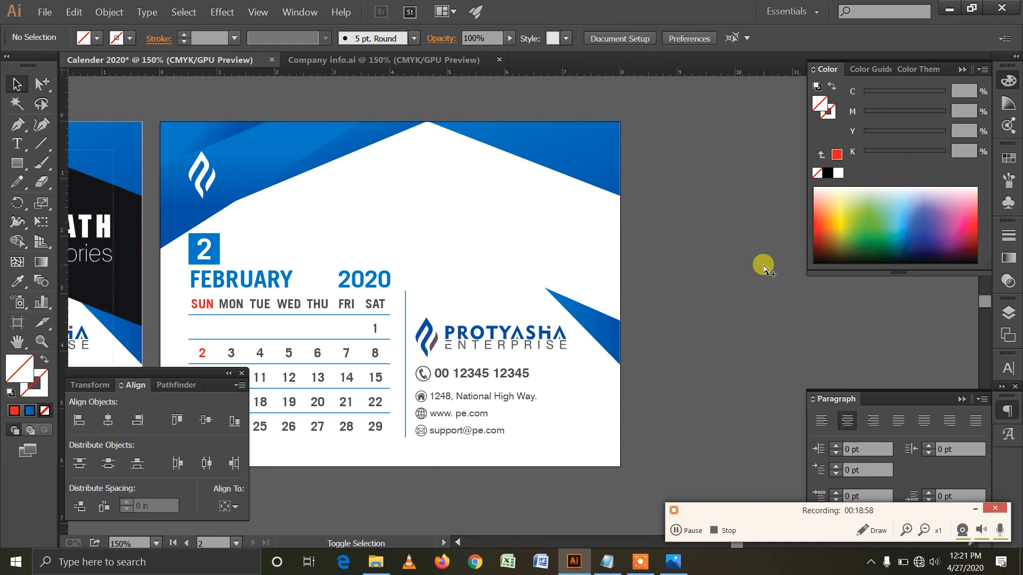
- Place the shower photo 010147933765.jpg over the February page and send it to the back
key("ctrl+shift+p")
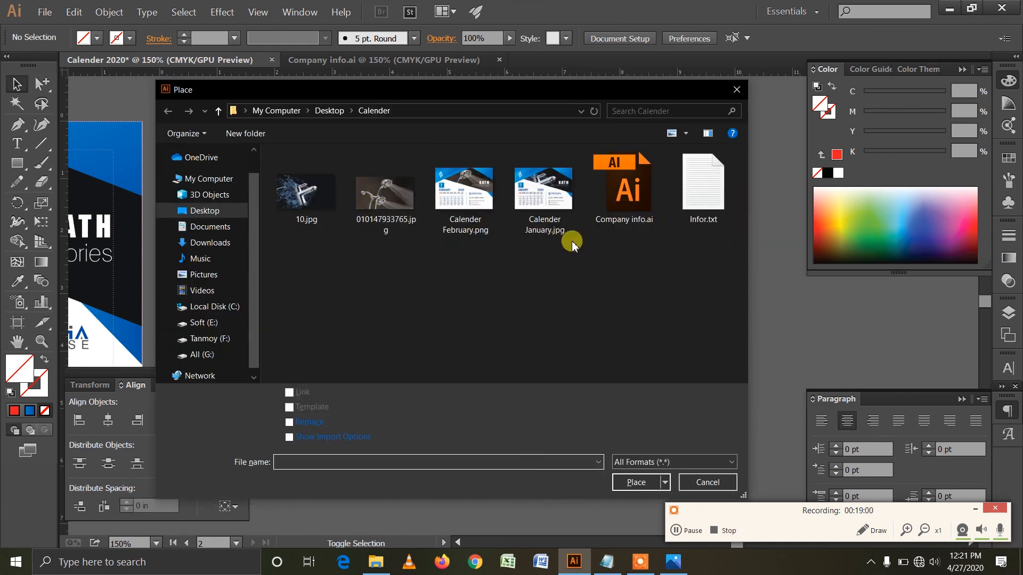
double_click(400, 205)
left_click(201, 122)
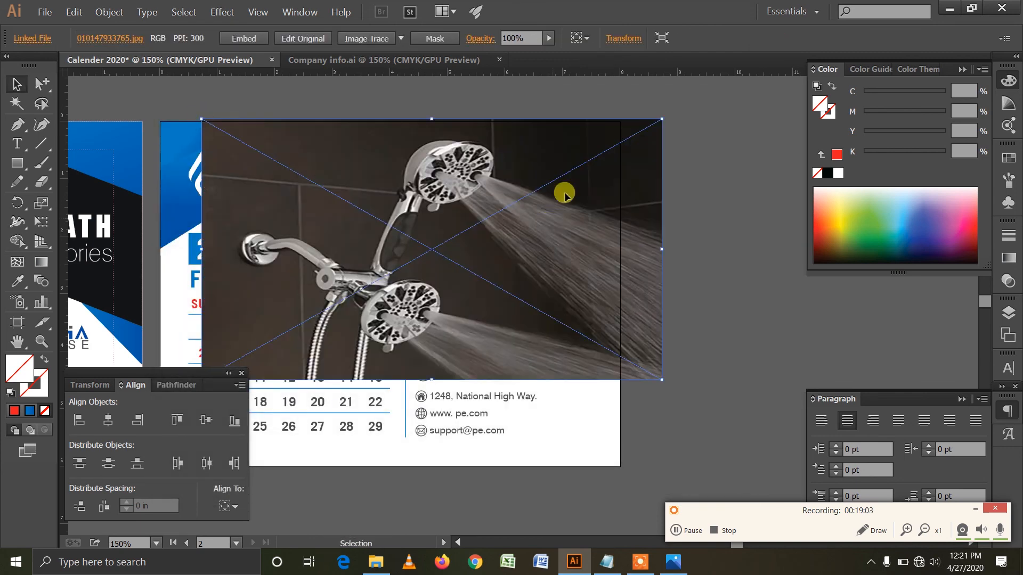
left_click_drag(562, 175, 559, 173)
right_click(561, 174)
mouse_move(618, 240)
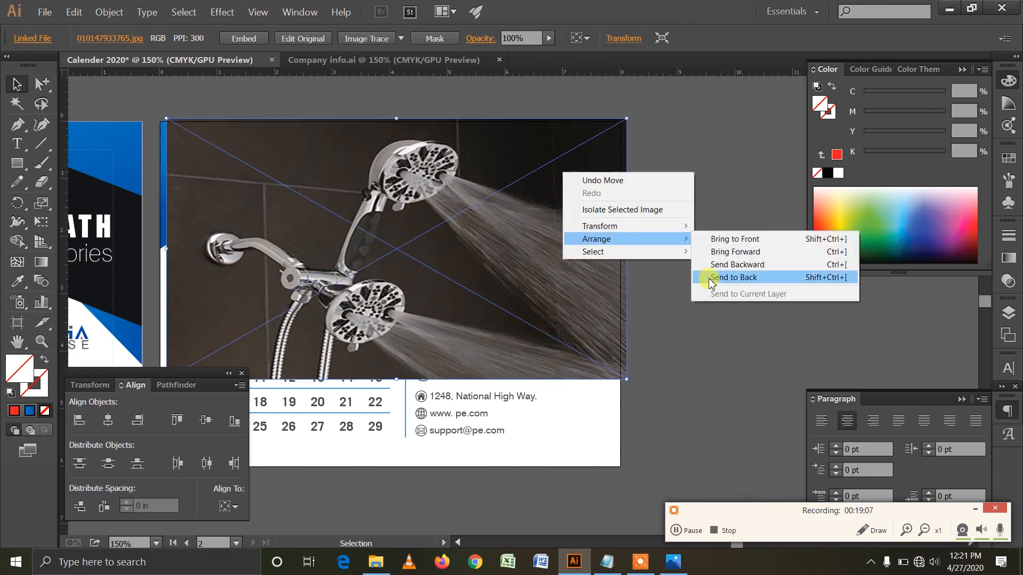
left_click(708, 277)
left_click(649, 290)
- Move the shower photo towards the page's right edge and clip it with the empty banner path using a clipping mask
left_click(419, 274)
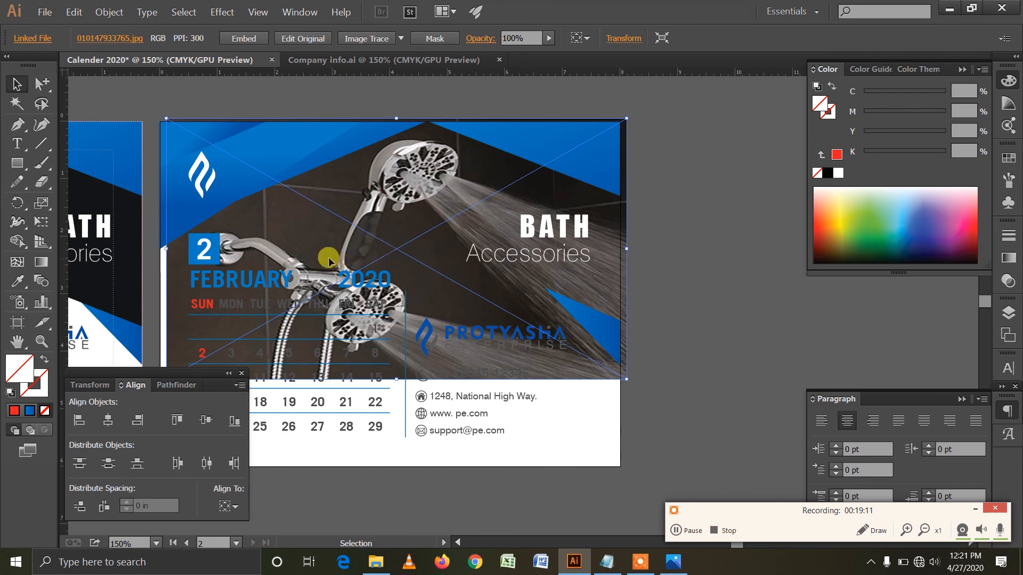
left_click_drag(382, 194, 540, 232)
left_click(293, 235)
left_click(327, 201)
left_click(271, 223)
left_click(330, 193)
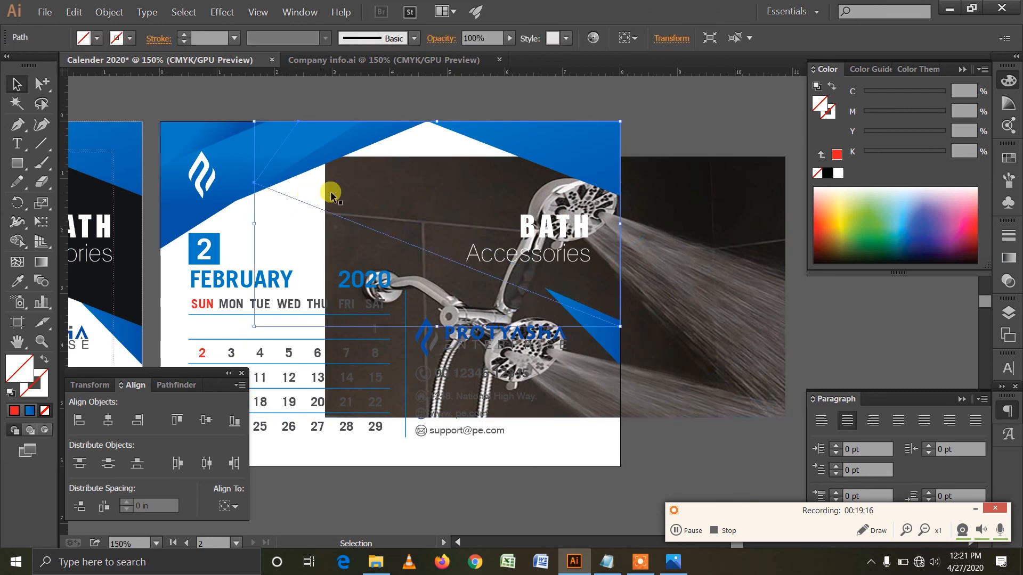
left_click(377, 197, "shift")
right_click(420, 217)
left_click(483, 284)
left_click(675, 350)
- Reposition the shower photo inside its mask so it fills the banner with the upper shower head near the middle
left_click(43, 84)
left_click_drag(360, 173, 229, 155)
left_click_drag(424, 188, 428, 188)
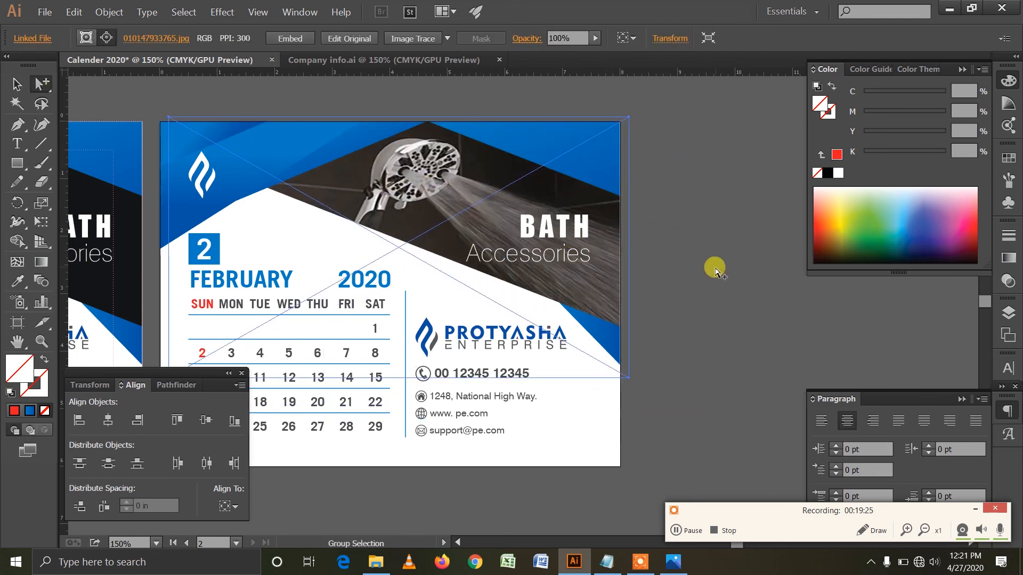
- Deselect the shower photo and review the January and February calendar pages side by side
left_click(714, 268)
left_click(42, 342)
left_click(427, 326, "alt")
left_click(457, 324, "alt")
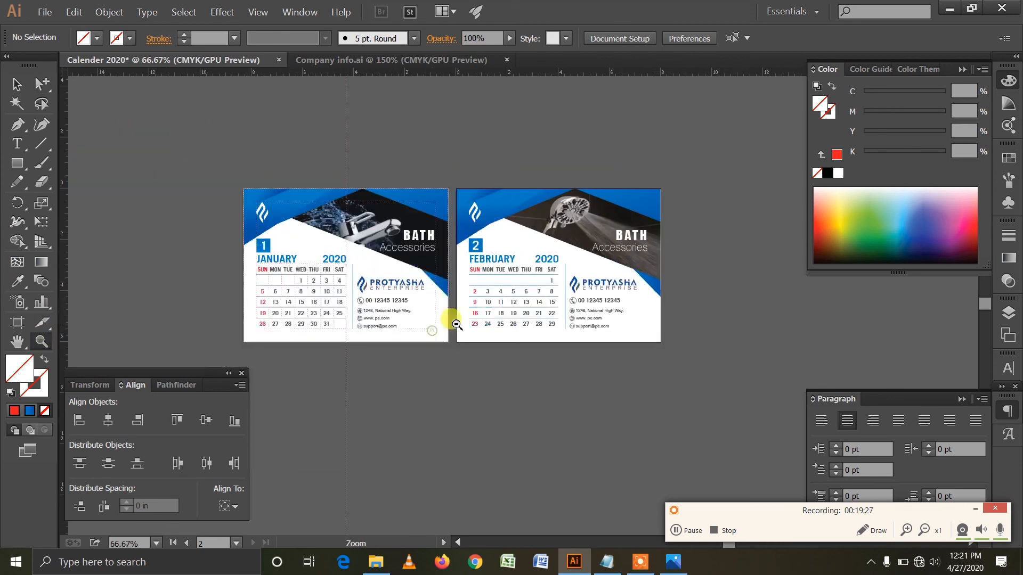
left_click(15, 85)
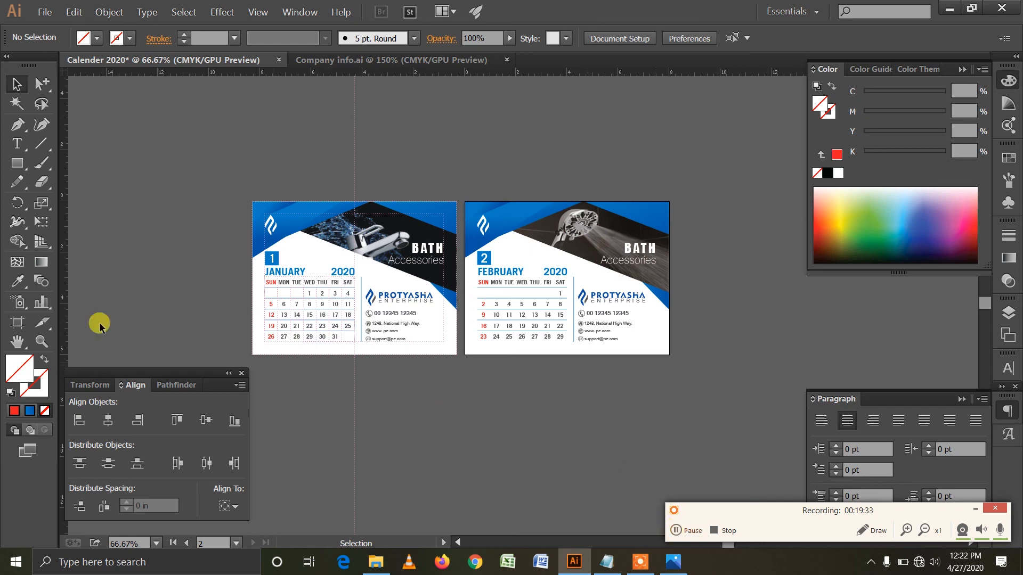
- Examine the January page's banner, dates and contact details up close, and compare it with the February page with the panels temporarily hidden
left_click(51, 348)
left_click(330, 320)
left_click(585, 283)
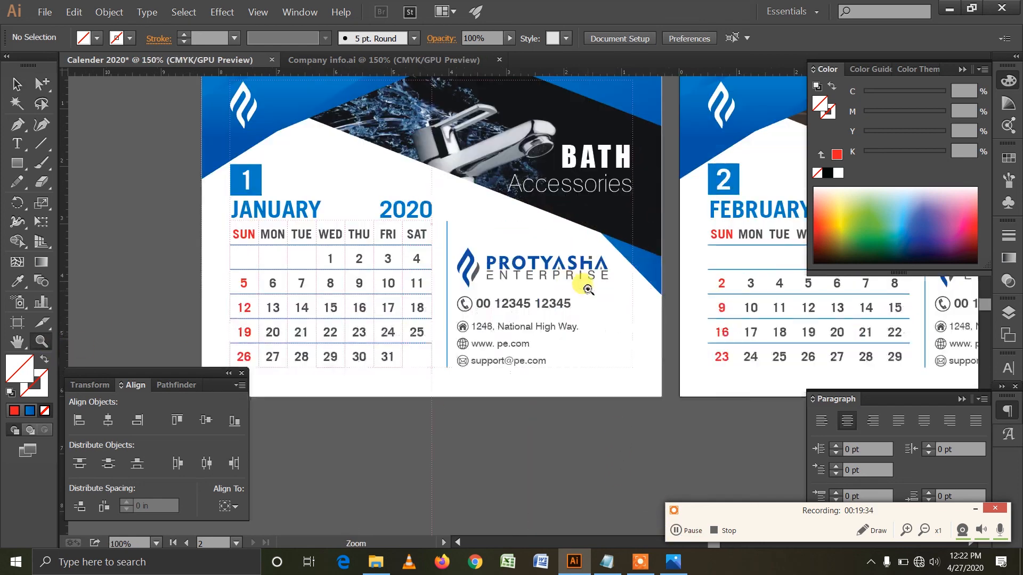
left_click_drag(466, 251, 461, 288)
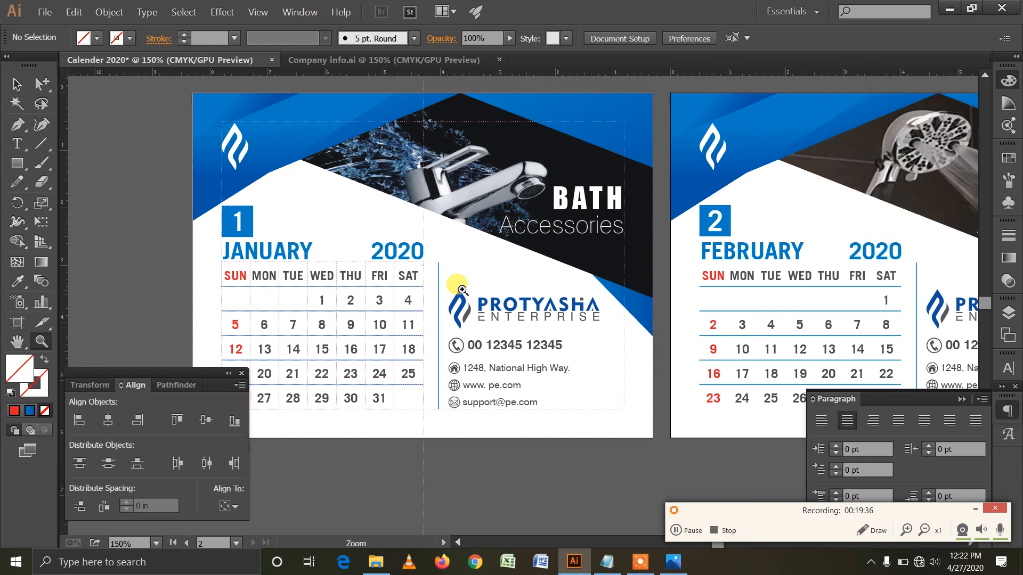
key("Tab")
left_click_drag(641, 246, 456, 237)
left_click(633, 253, "alt")
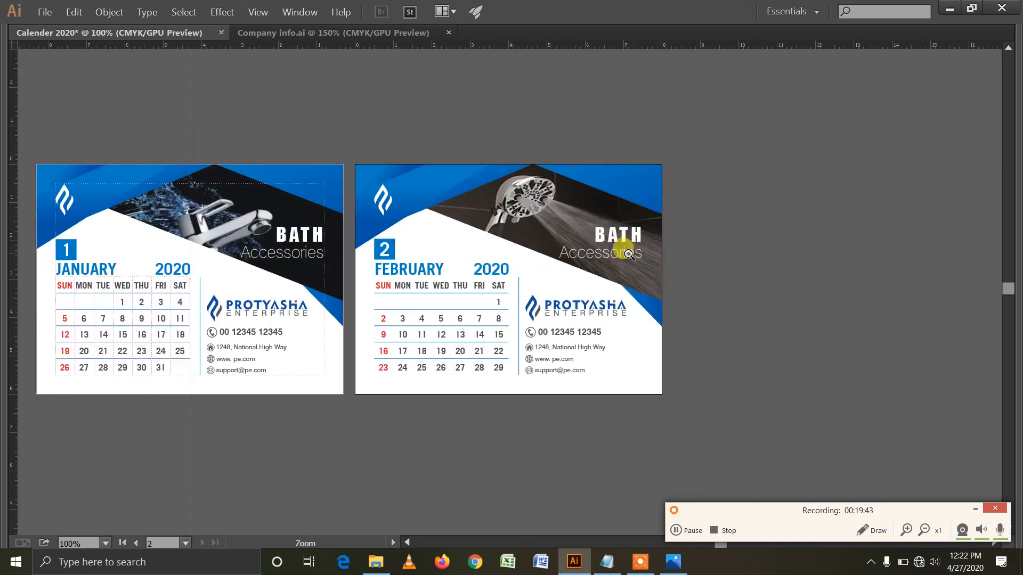
left_click(629, 254, "alt")
key("Tab")
key("v")
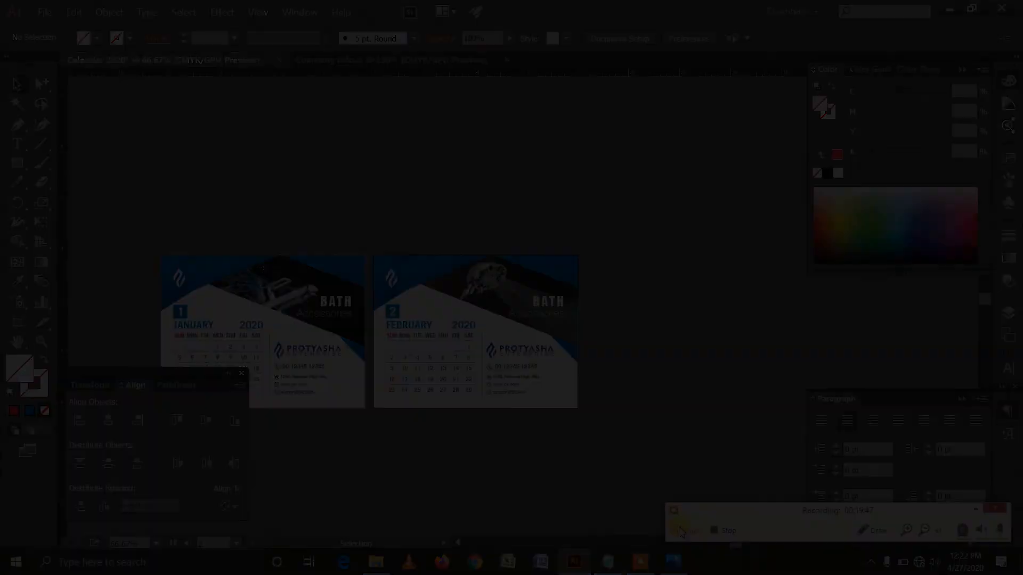